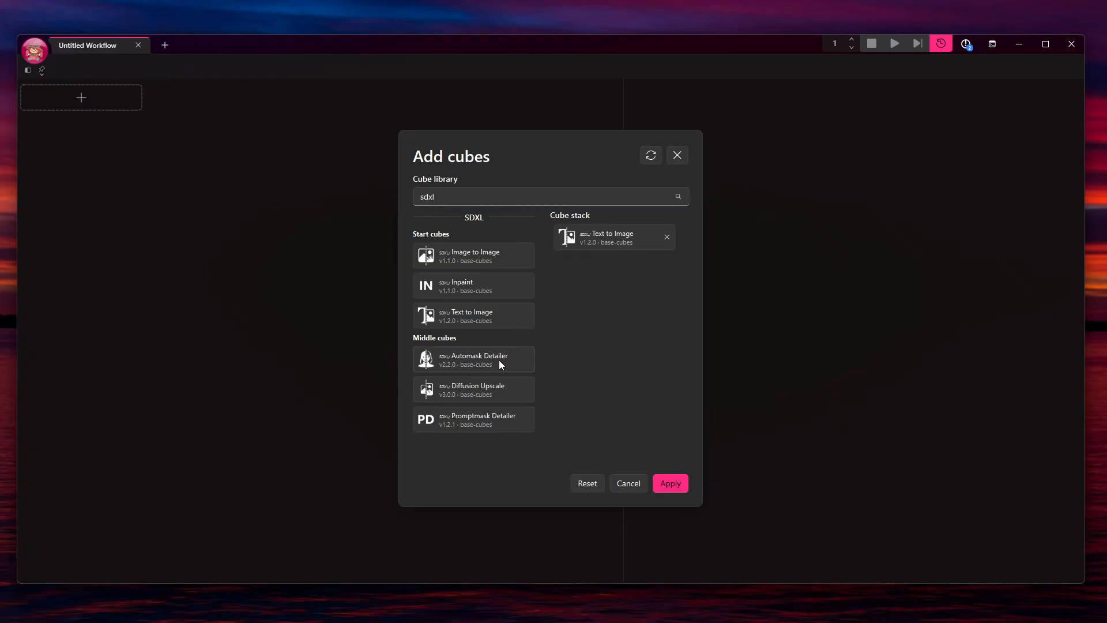
Apply the cube stack containing the SDXL Text to Image cube to the workflow.
left_click(672, 485)
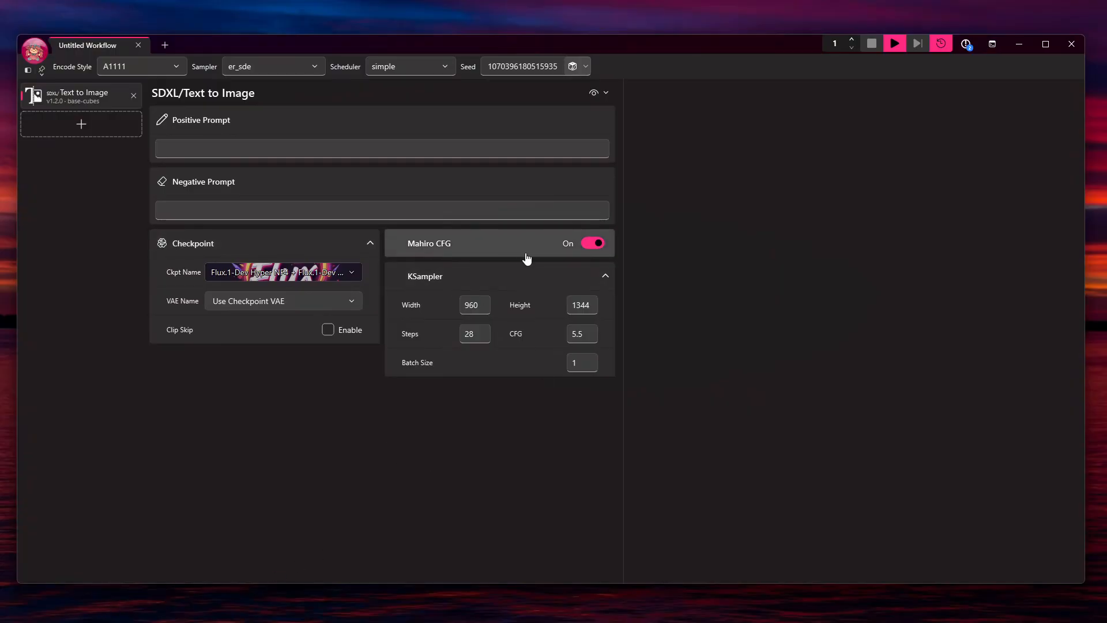
left_click(566, 242)
left_click(539, 244)
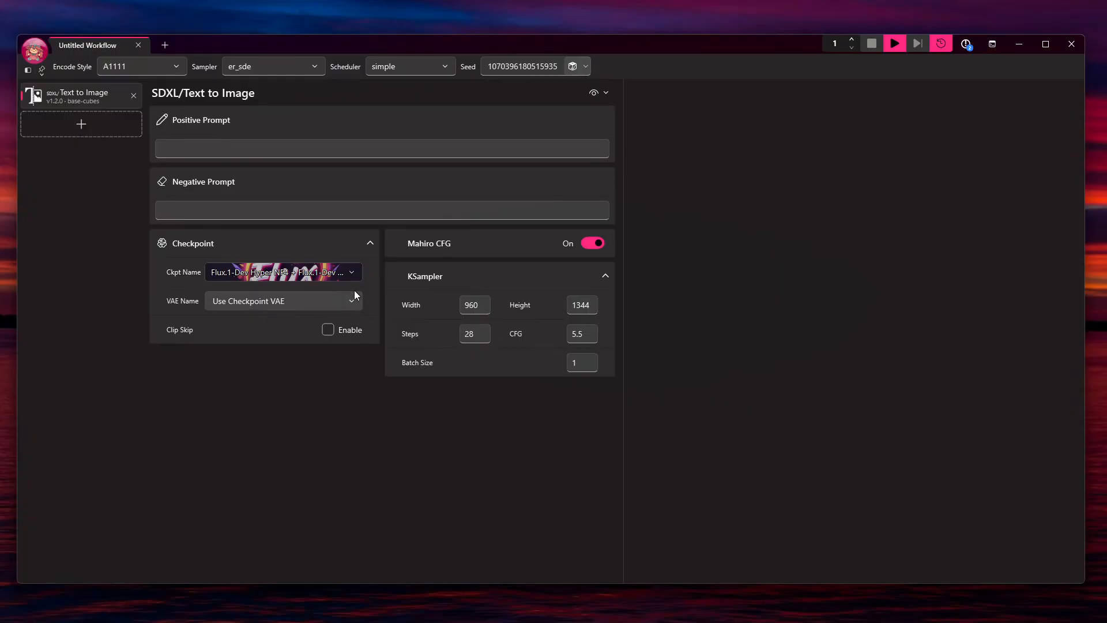
Search the checkpoints for "aman" and load Amanatsu (Illustrious) V1.1 as the checkpoint.
left_click(353, 275)
type("aman")
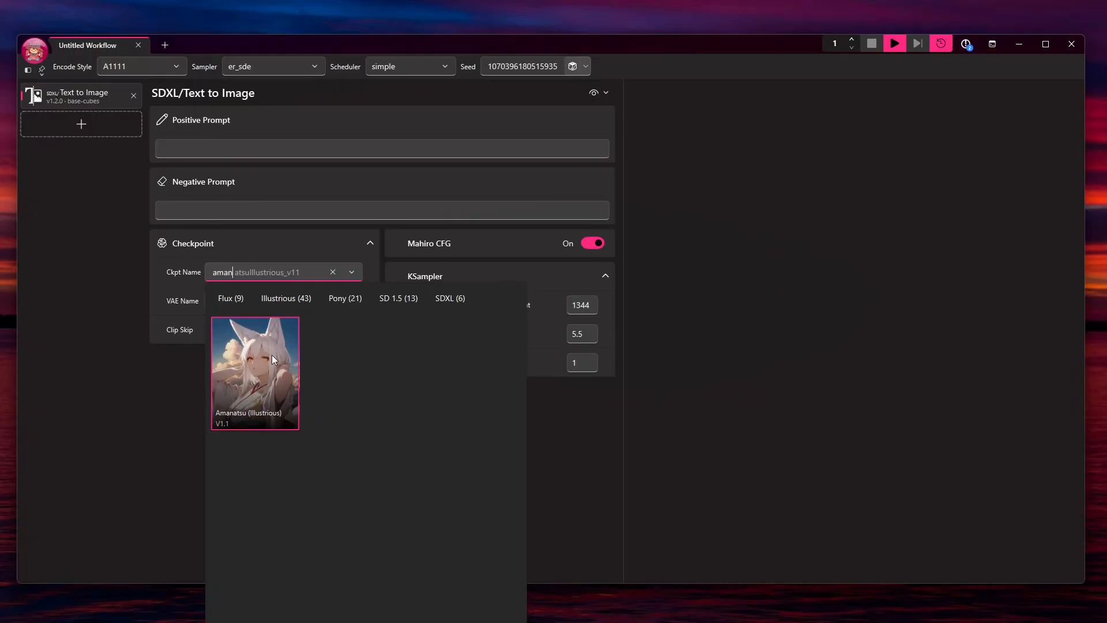
left_click(258, 368)
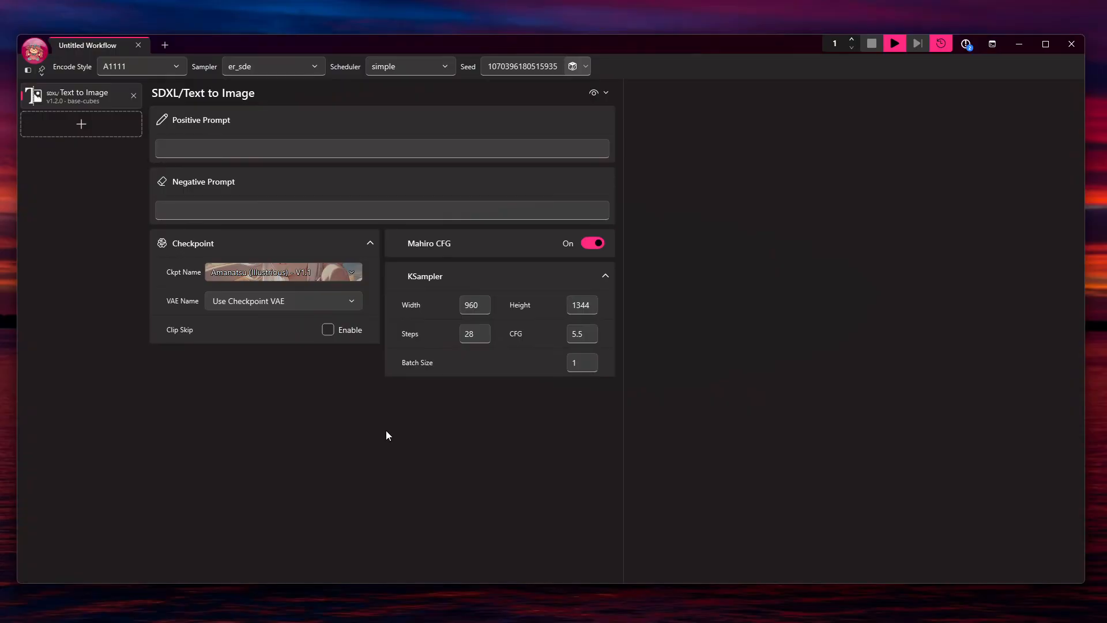
Open the checkpoint's CivitAI page and bring up the generation data of the white-haired fox-eared girl example image.
right_click(305, 273)
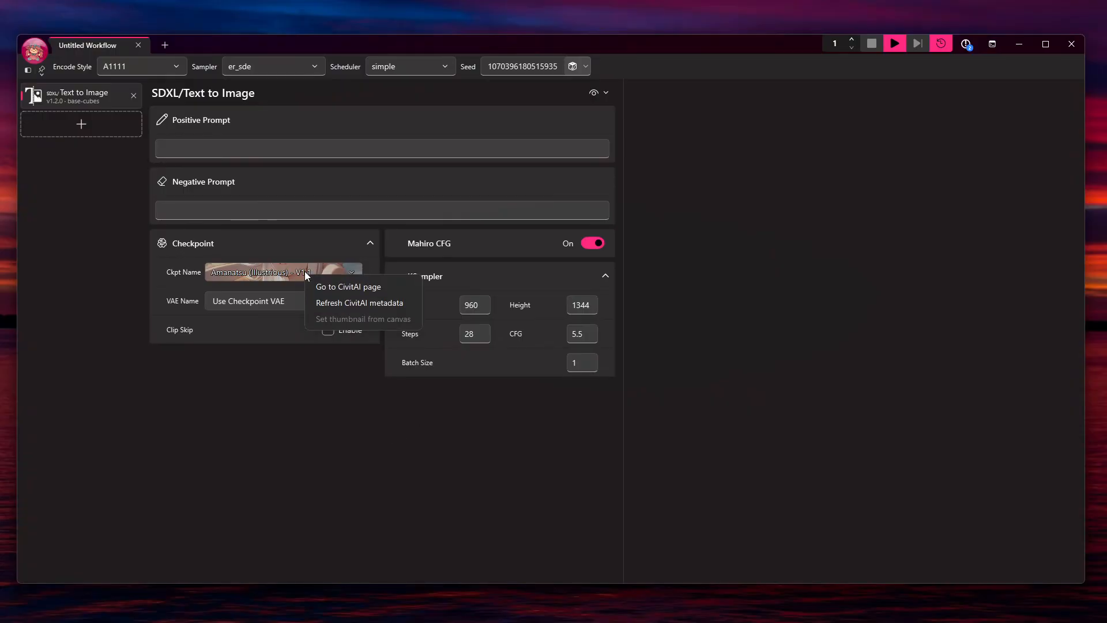
left_click(365, 287)
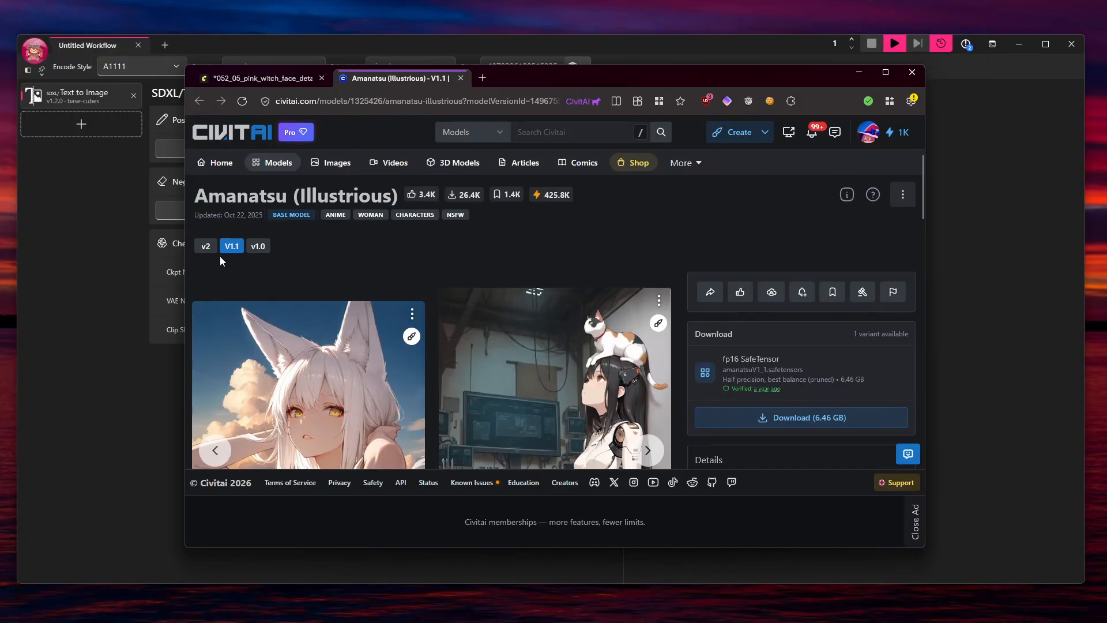
scroll(537, 227, "down", 4)
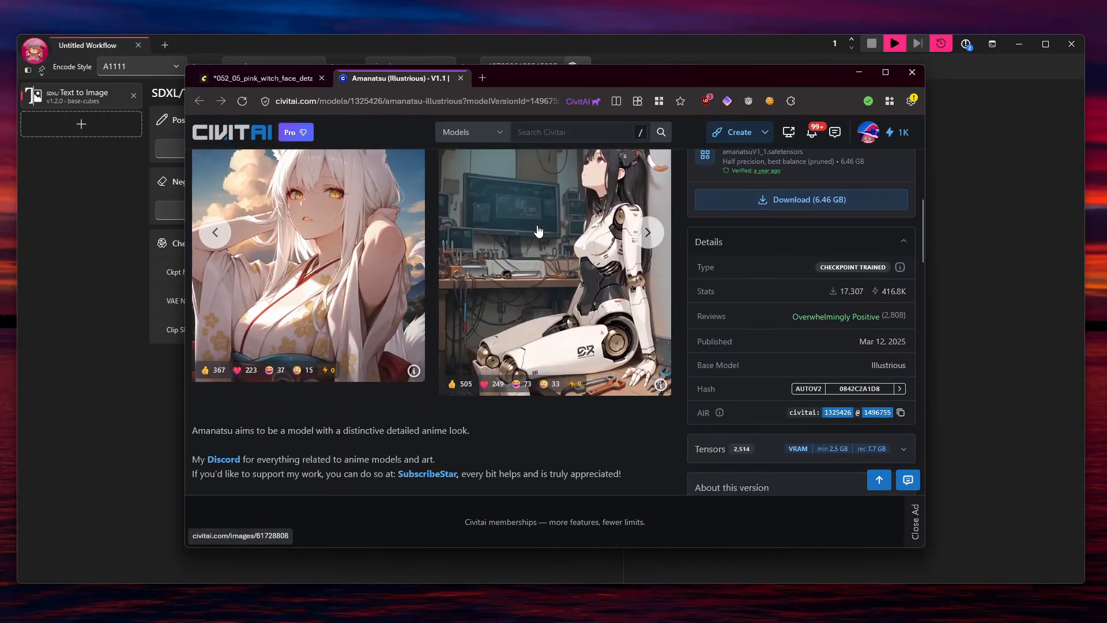
scroll(537, 226, "up", 1)
left_click(301, 284)
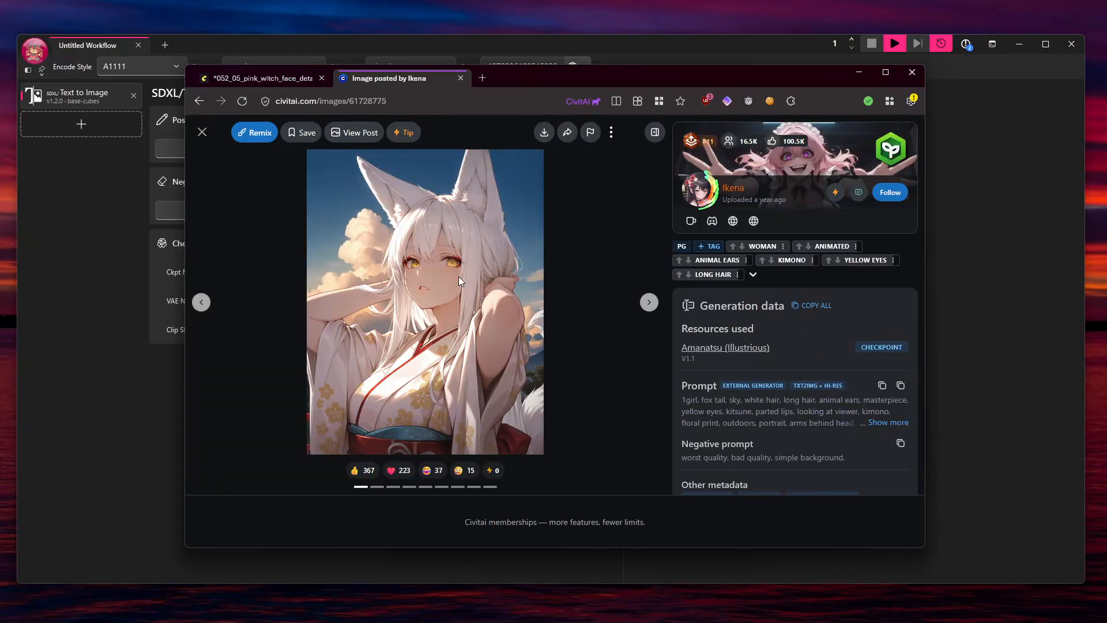
scroll(828, 317, "down", 2)
scroll(828, 317, "up", 2)
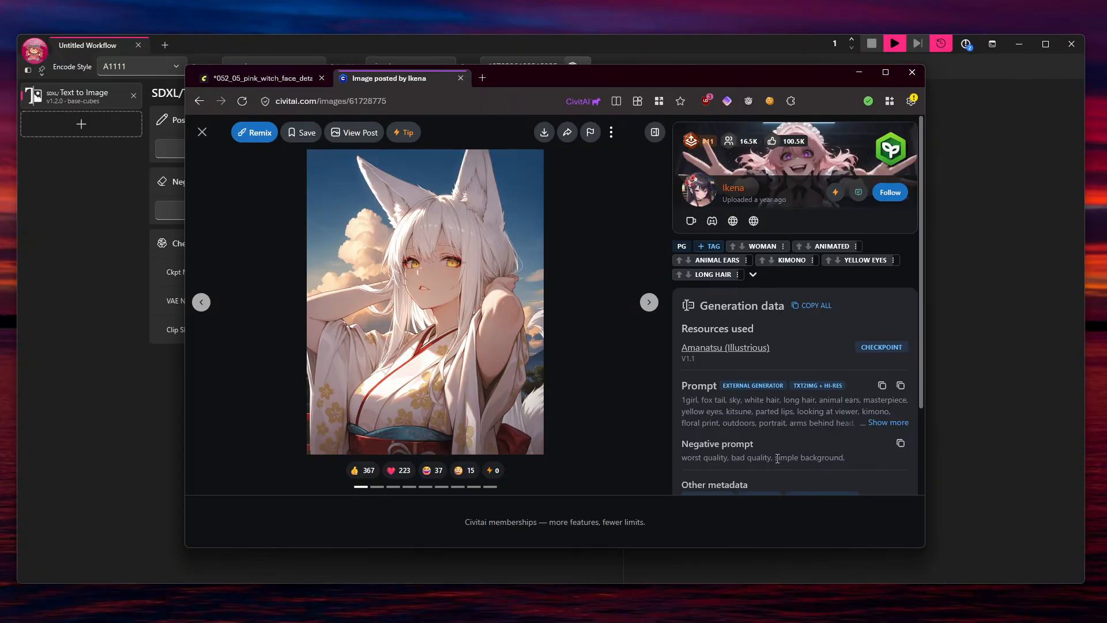
Copy "worst quality, bad quality," from the example image's negative prompt and paste it into the workflow's Negative Prompt.
left_click_drag(775, 457, 681, 458)
key("ctrl+c")
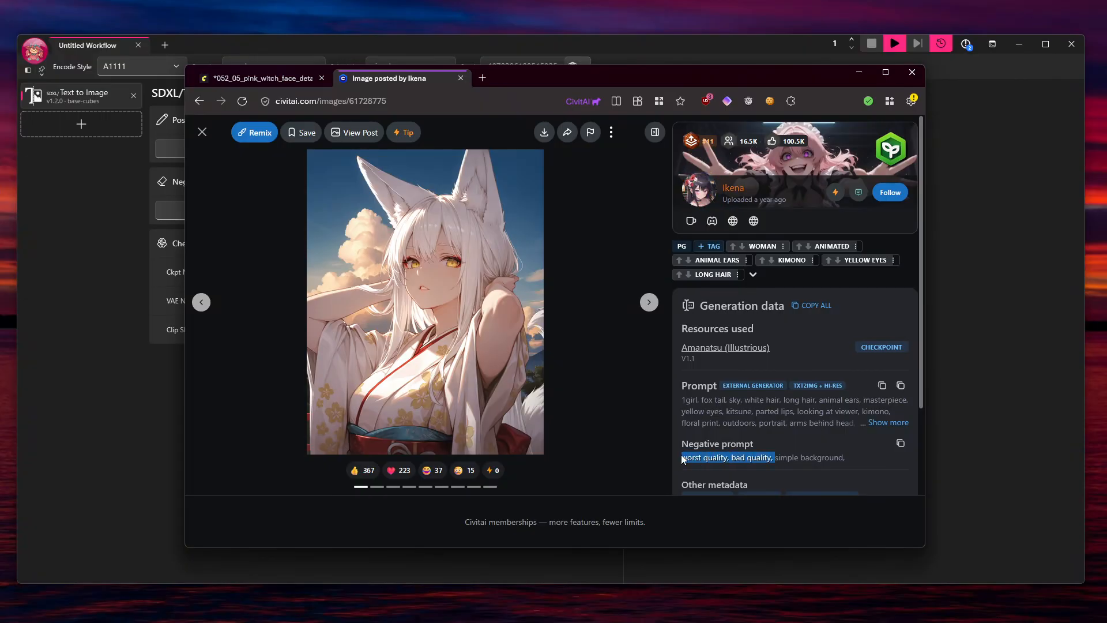
left_click(720, 457)
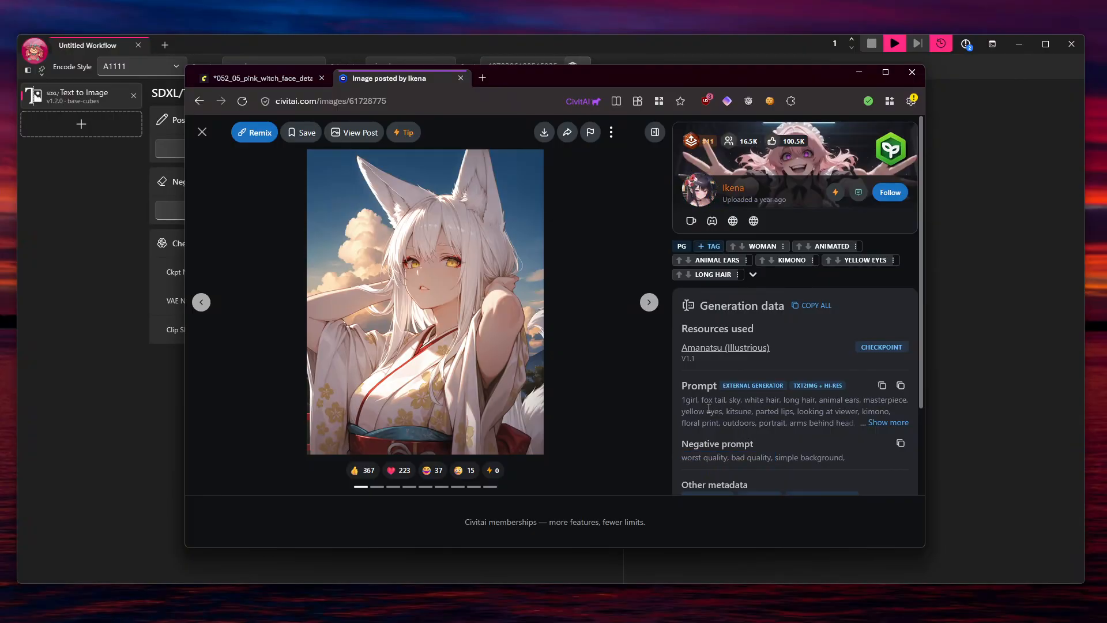
left_click(203, 133)
left_click(116, 280)
key("ctrl+v")
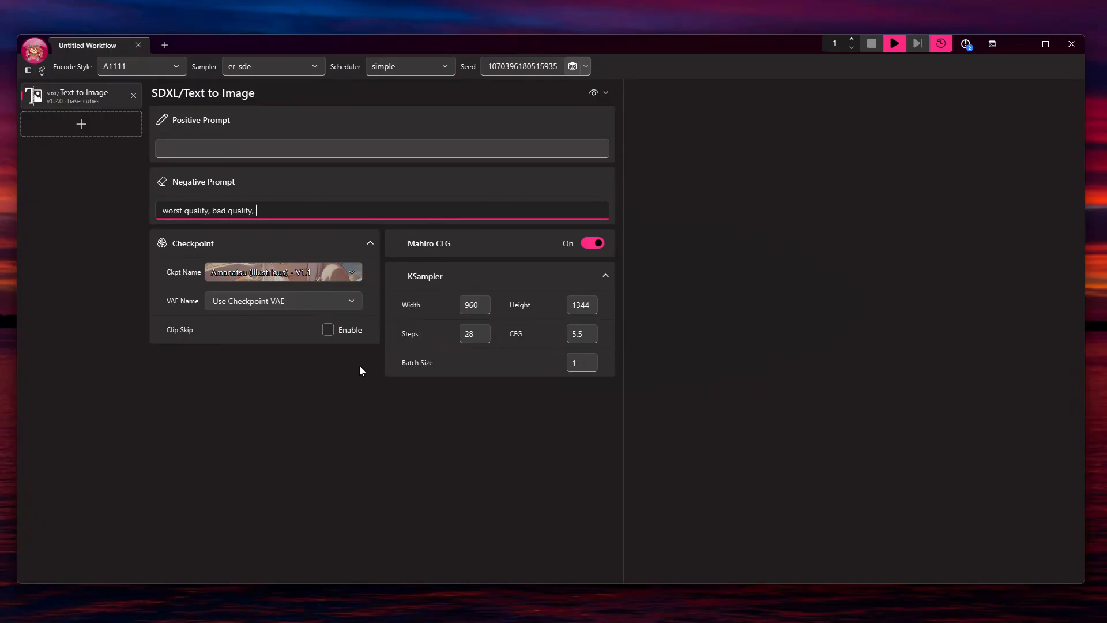
Save the whole negative prompt text as a segment named "amanatsu negative prefix" under Checkpoint: Amanatsu (Illustrious) - V1.1.
left_click_drag(294, 209, 129, 217)
right_click(223, 210)
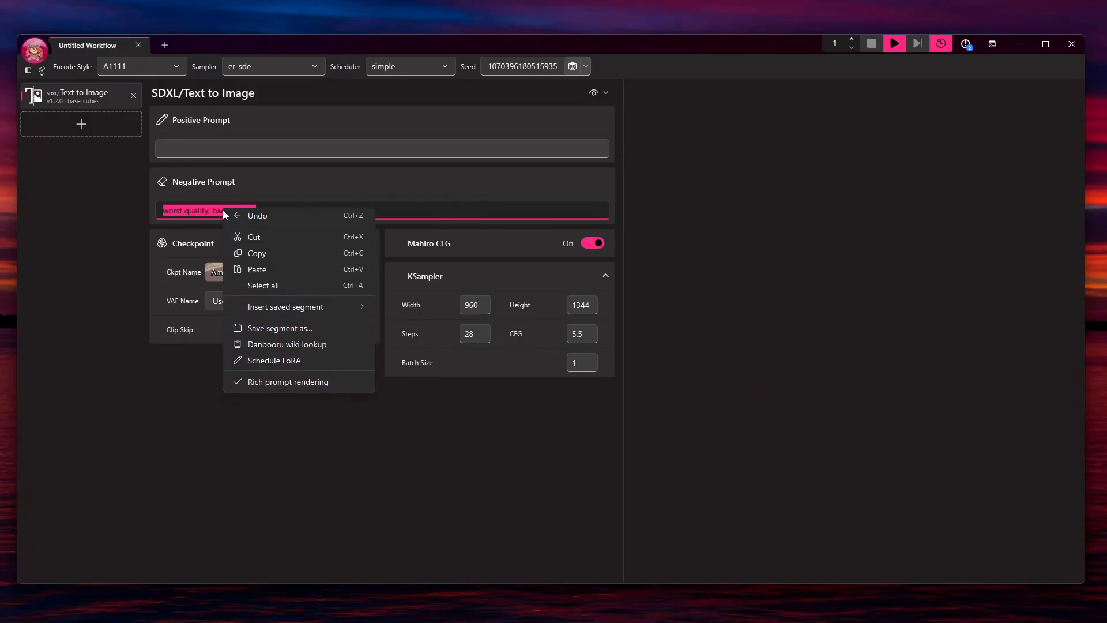
left_click(338, 343)
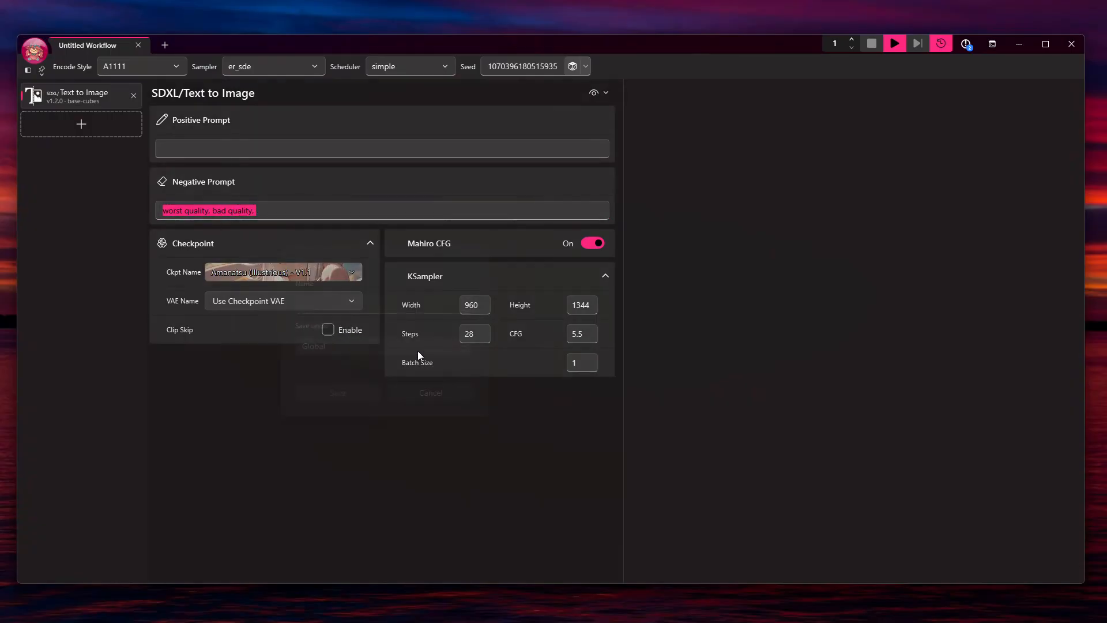
type("a")
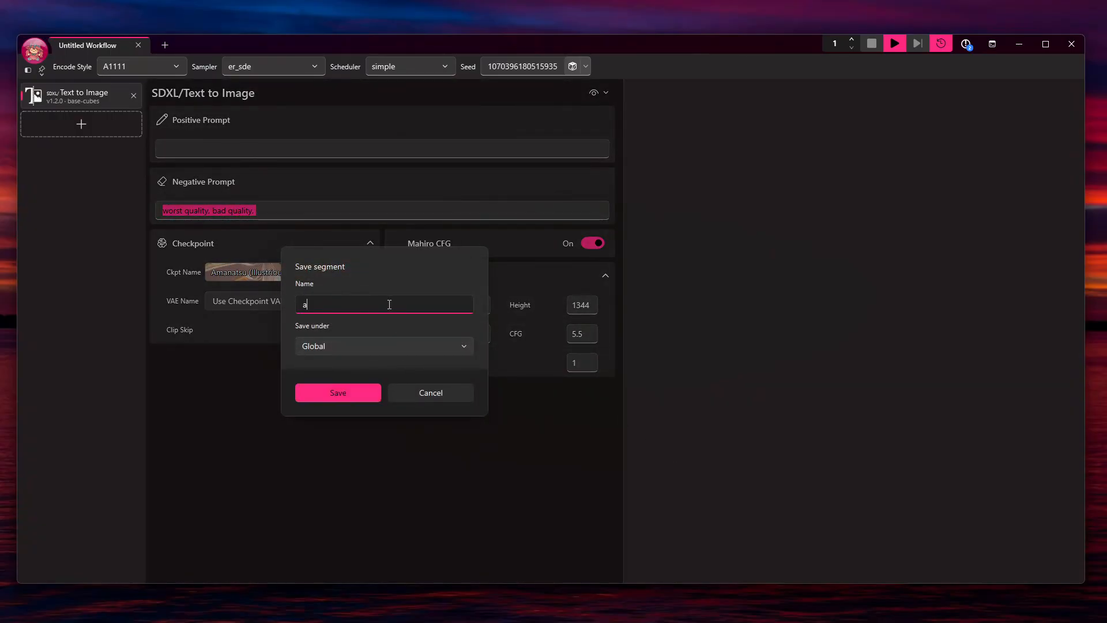
type("manatsu negative prefix")
left_click(408, 347)
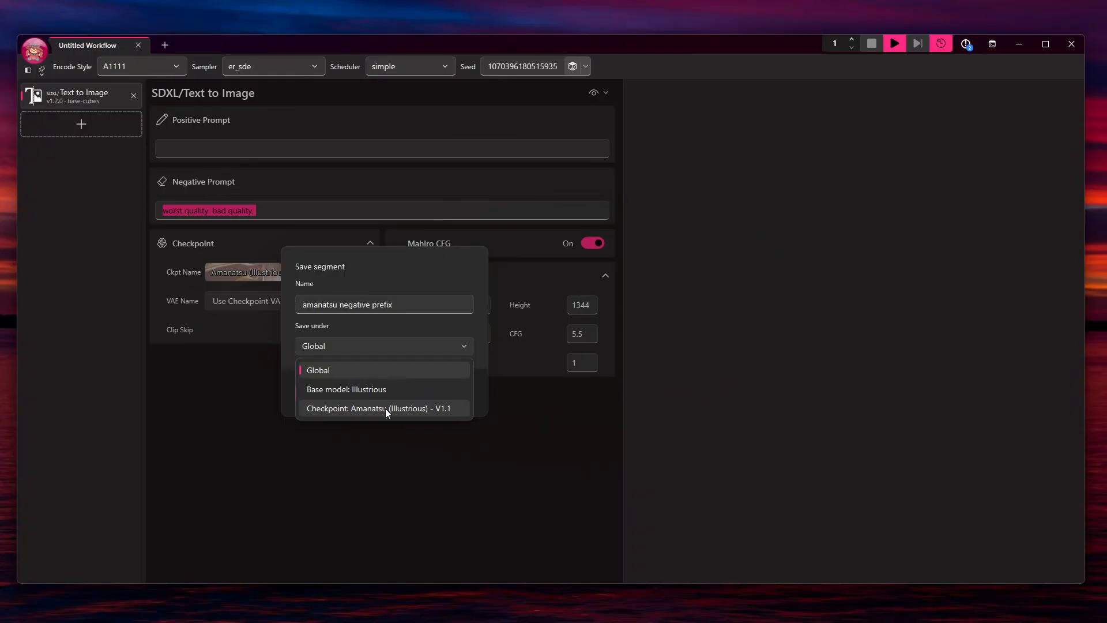
left_click(360, 410)
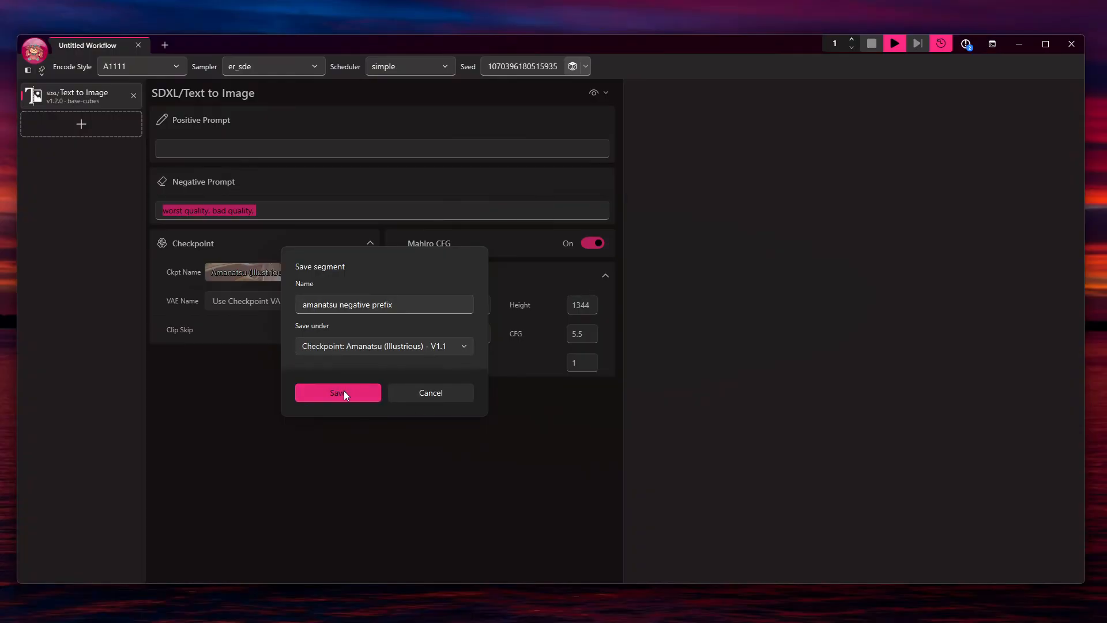
left_click(343, 390)
left_click(391, 218)
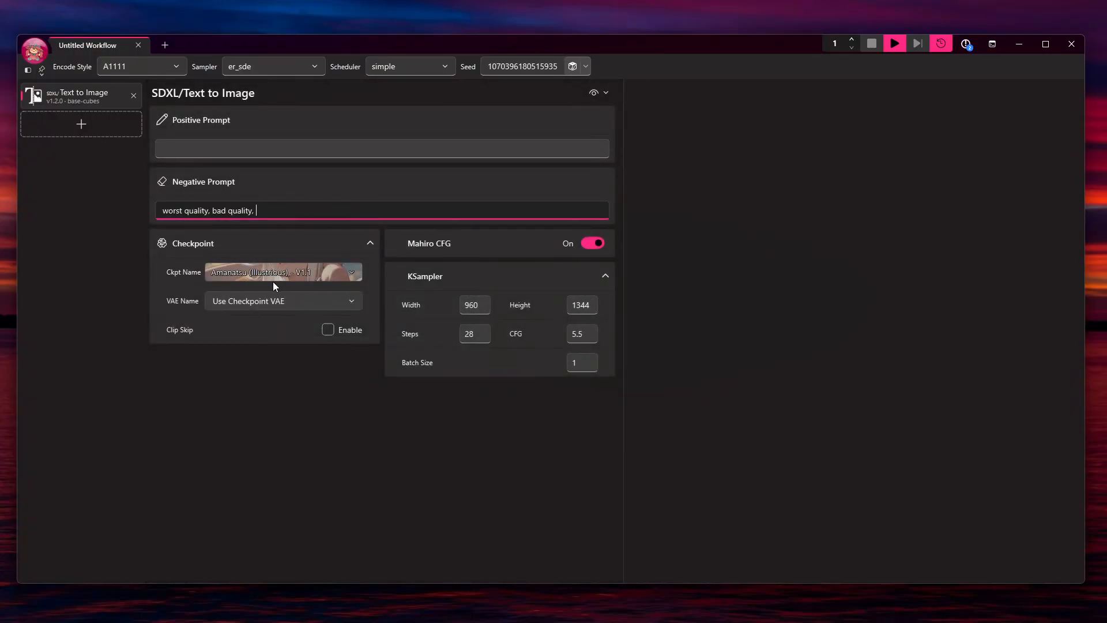
Check which saved segments can be inserted into the negative prompt, without inserting one.
right_click(319, 210)
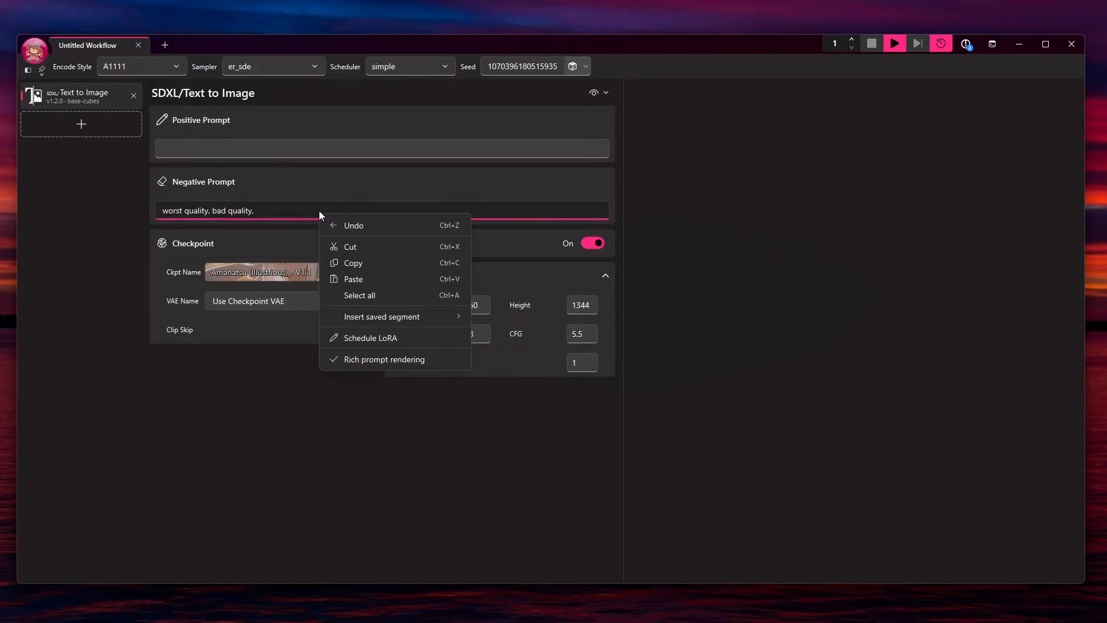
mouse_move(428, 317)
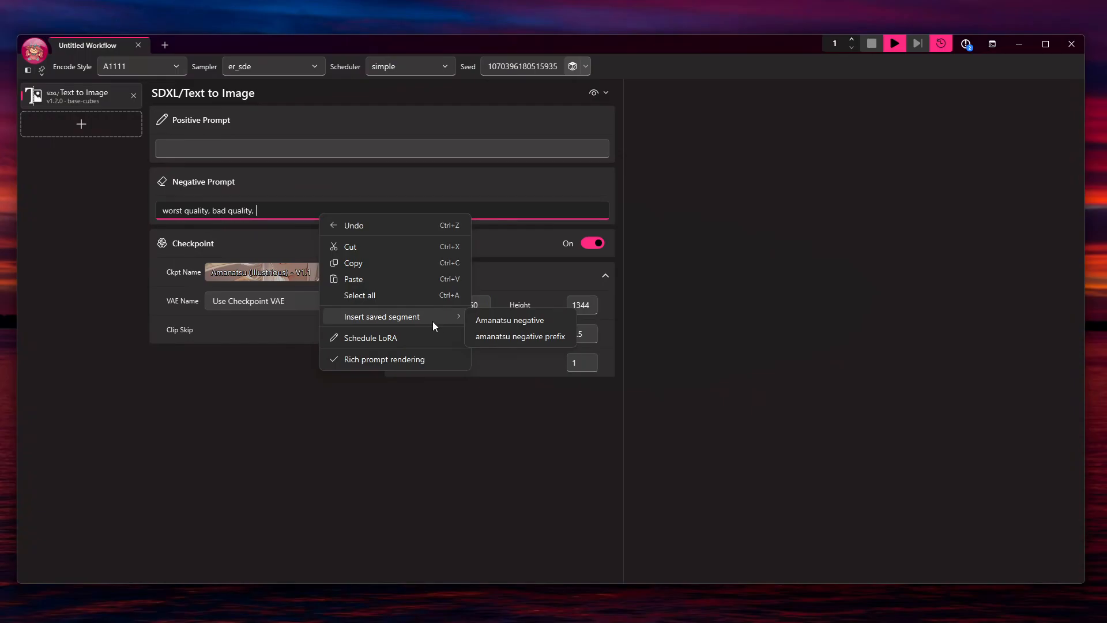
left_click(287, 364)
left_click(474, 210)
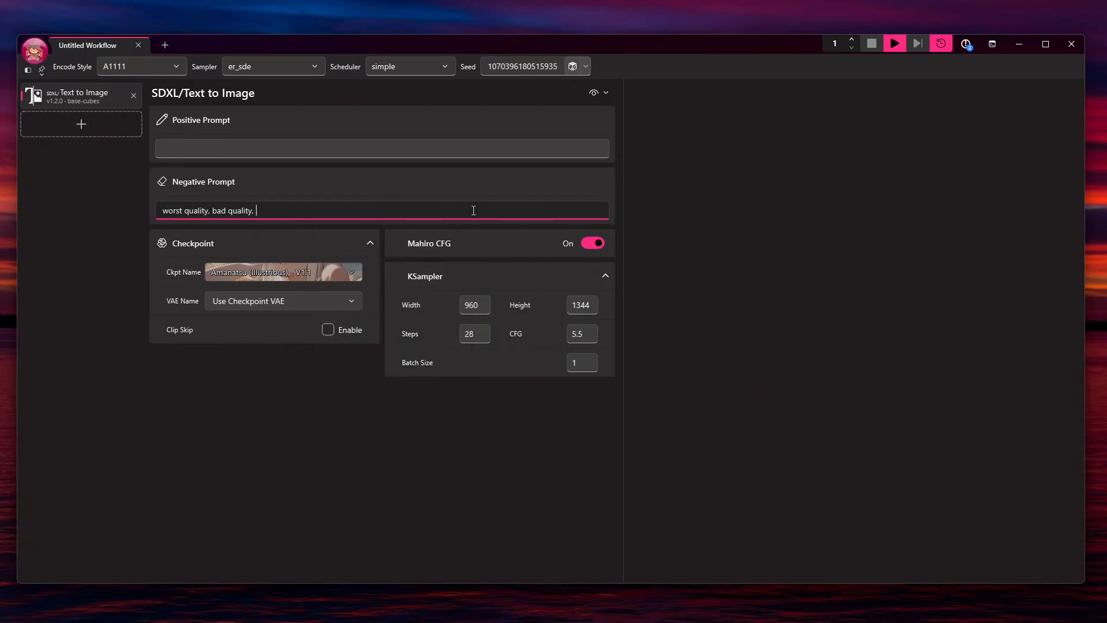
Enter the positive prompt "1girl, red hair, smug, narrowed eyes, black dress, doyagao,", completing the last tag from the suggestions.
left_click(293, 147)
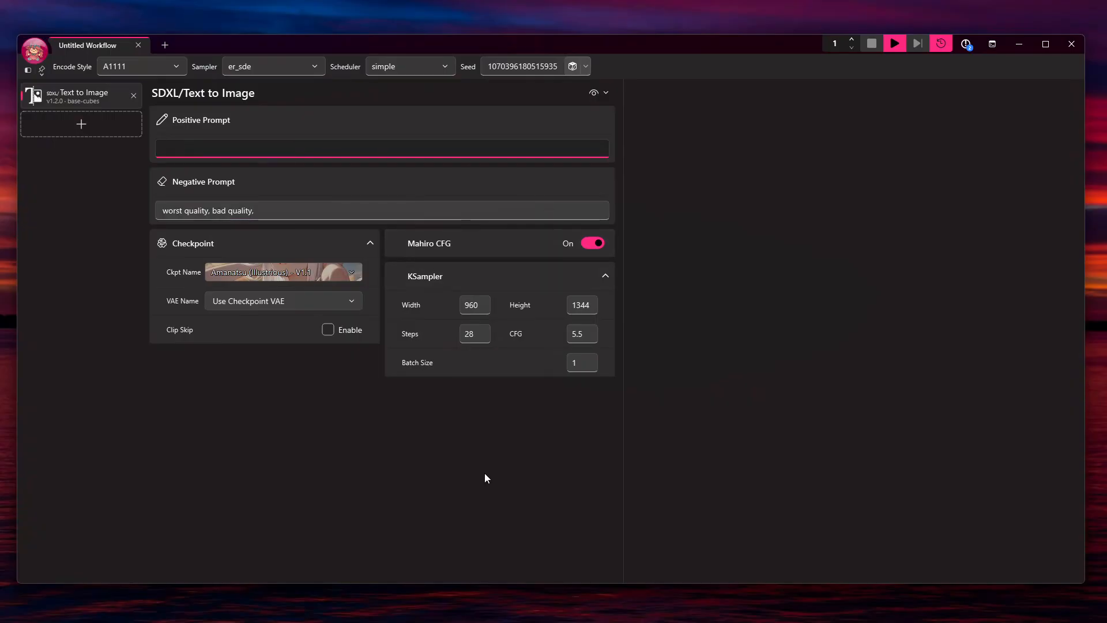
type("1girl,")
type("red hair,")
type("smug, ")
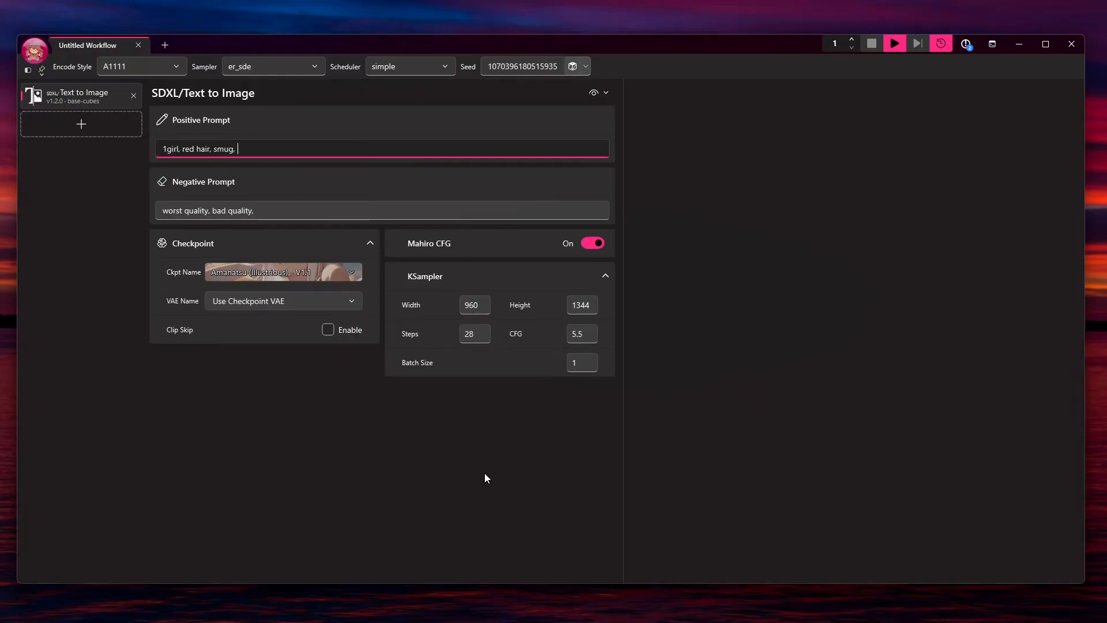
type("narrowed eyes,")
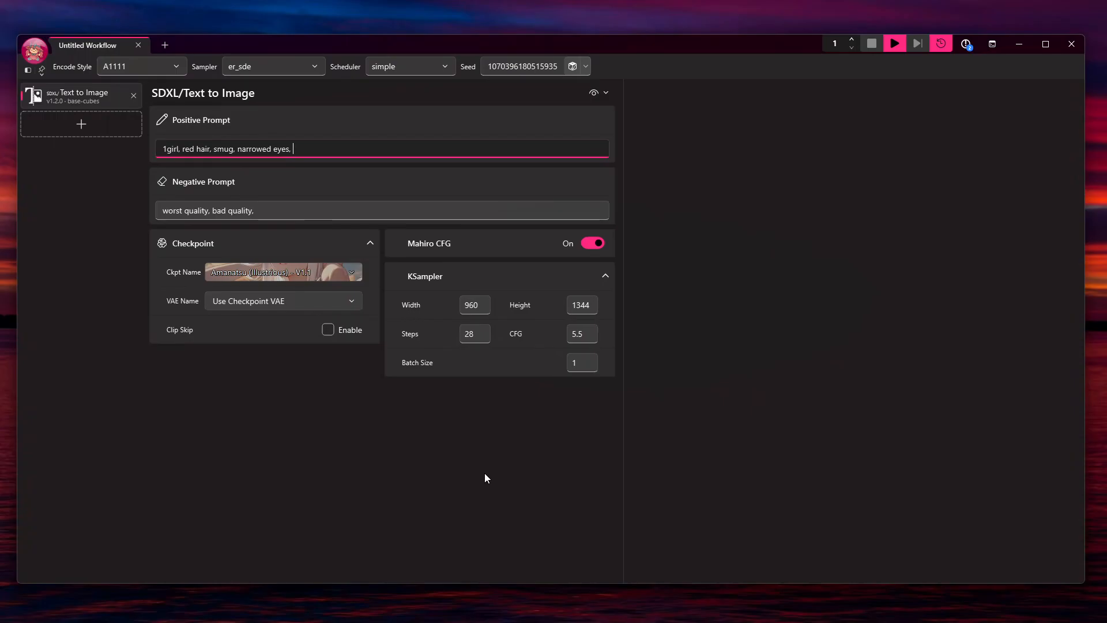
type("black dr")
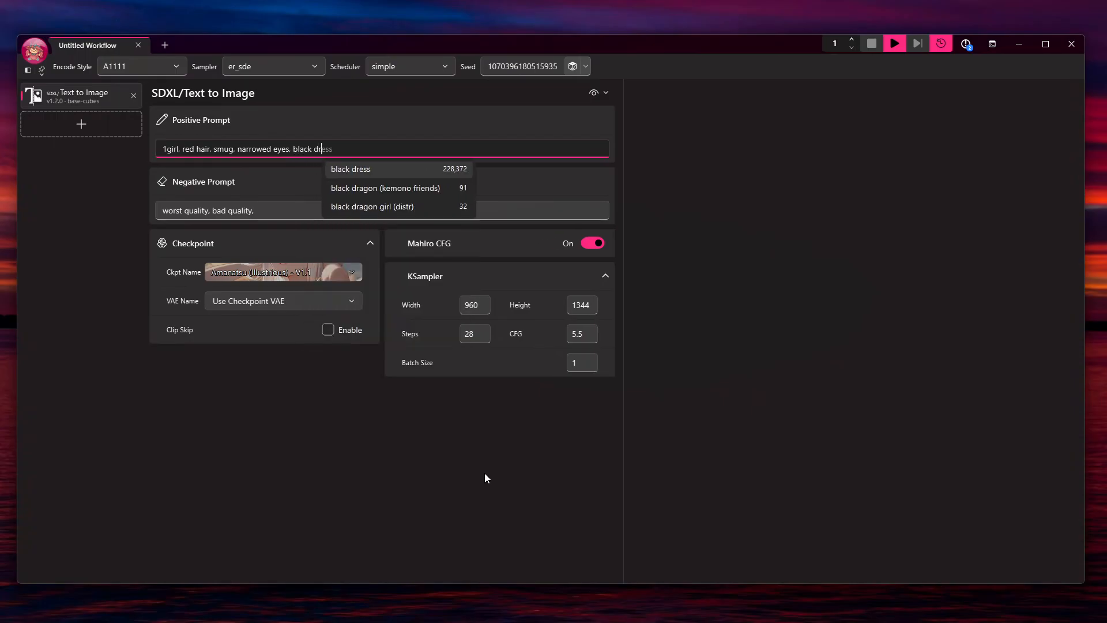
type("ess, doy")
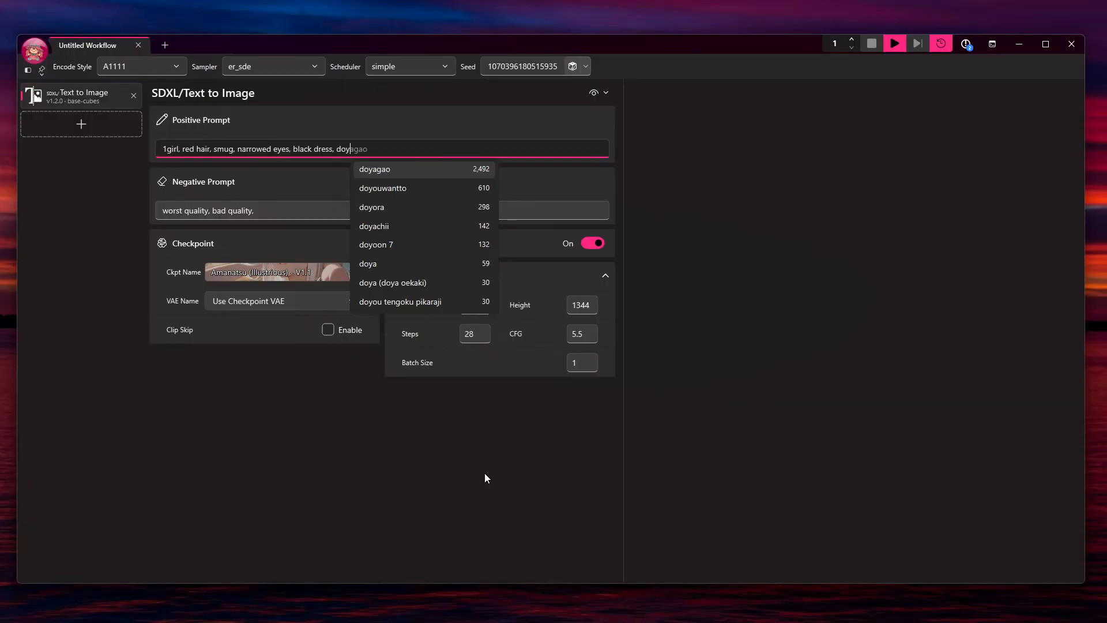
key("Tab")
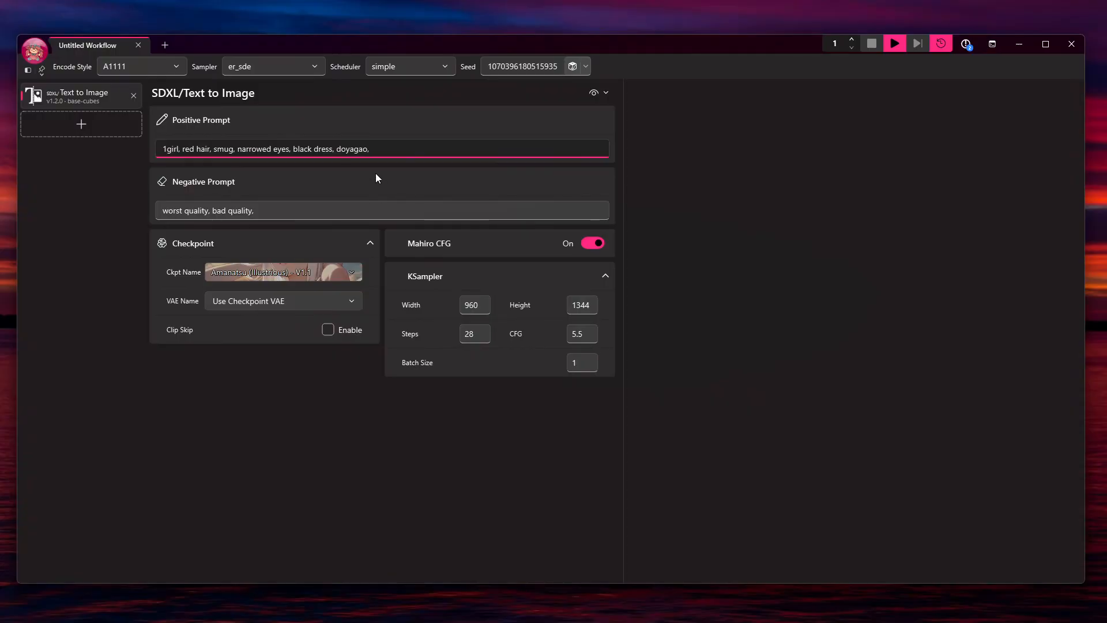
Look up the "doyagao" tag in the Danbooru wiki and close the article.
double_click(348, 149)
right_click(347, 149)
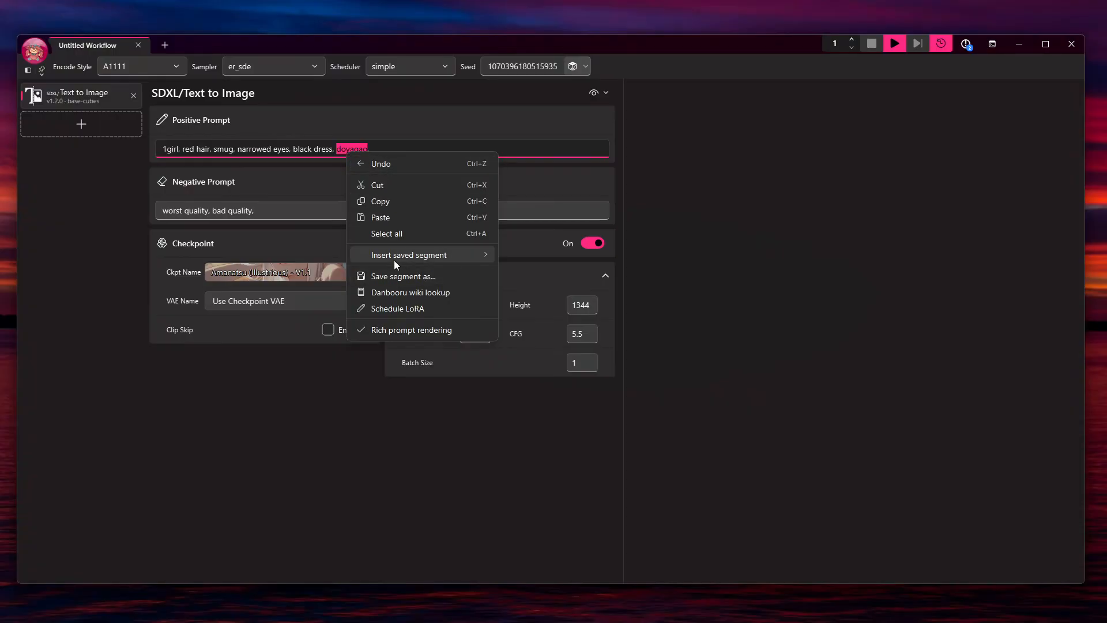
left_click(400, 294)
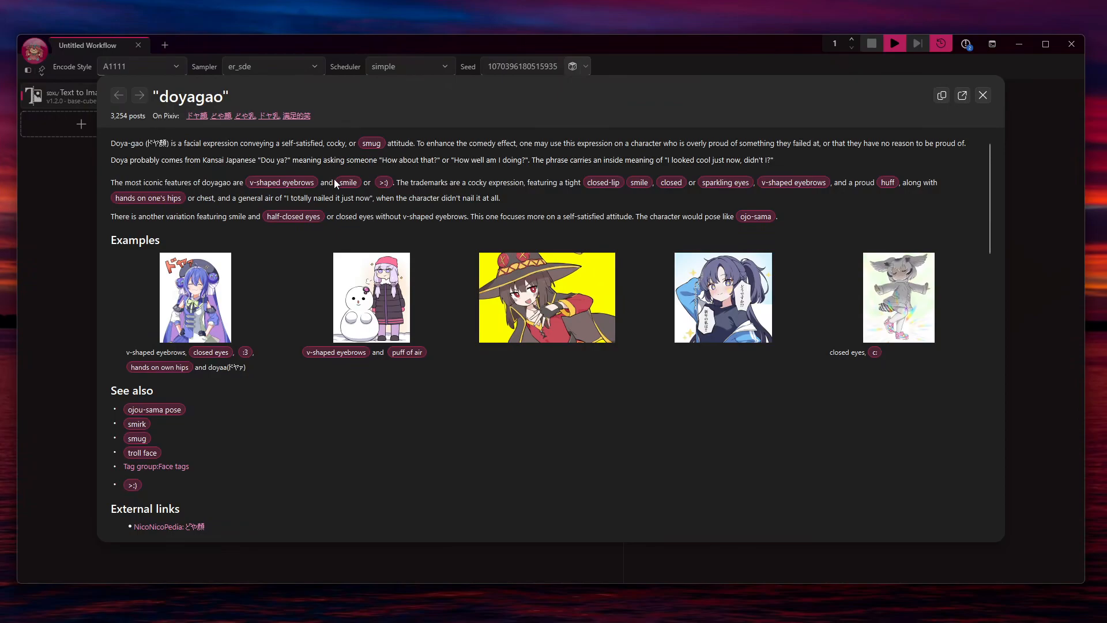
left_click(983, 95)
left_click(455, 148)
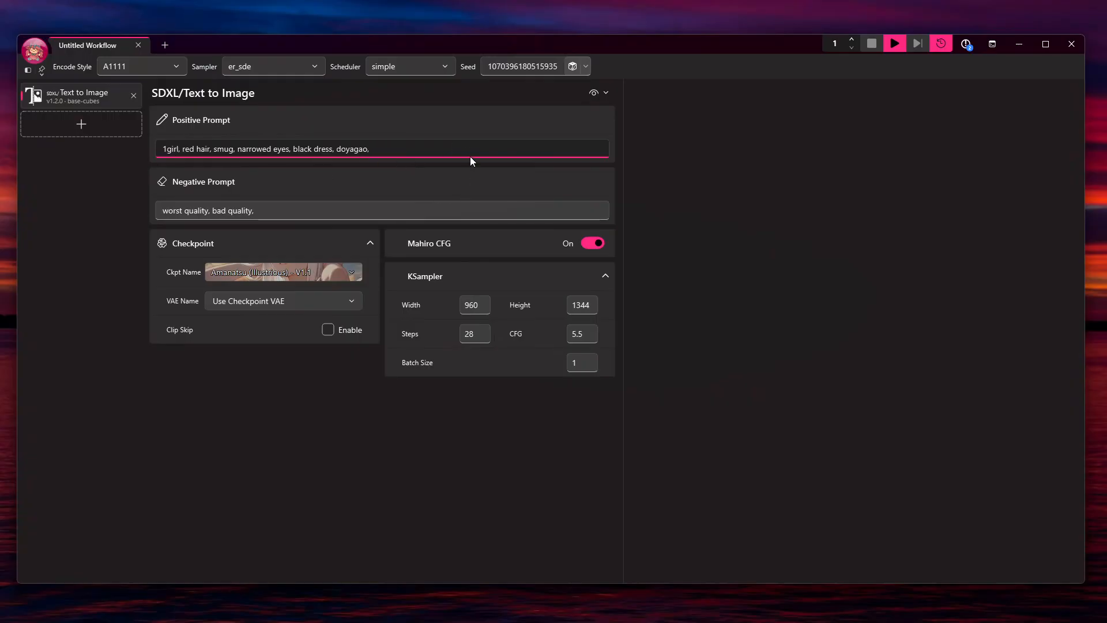
Move the "doyagao" tag directly after "1girl" in the positive prompt.
left_click_drag(404, 150, 336, 147)
left_click(422, 144)
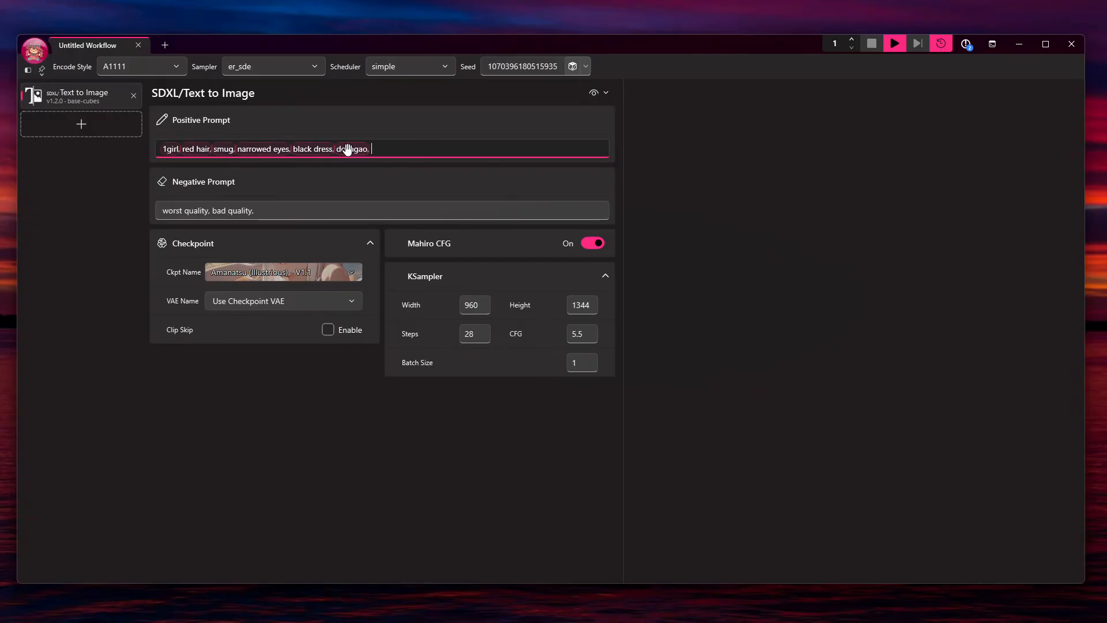
left_click_drag(348, 149, 179, 151)
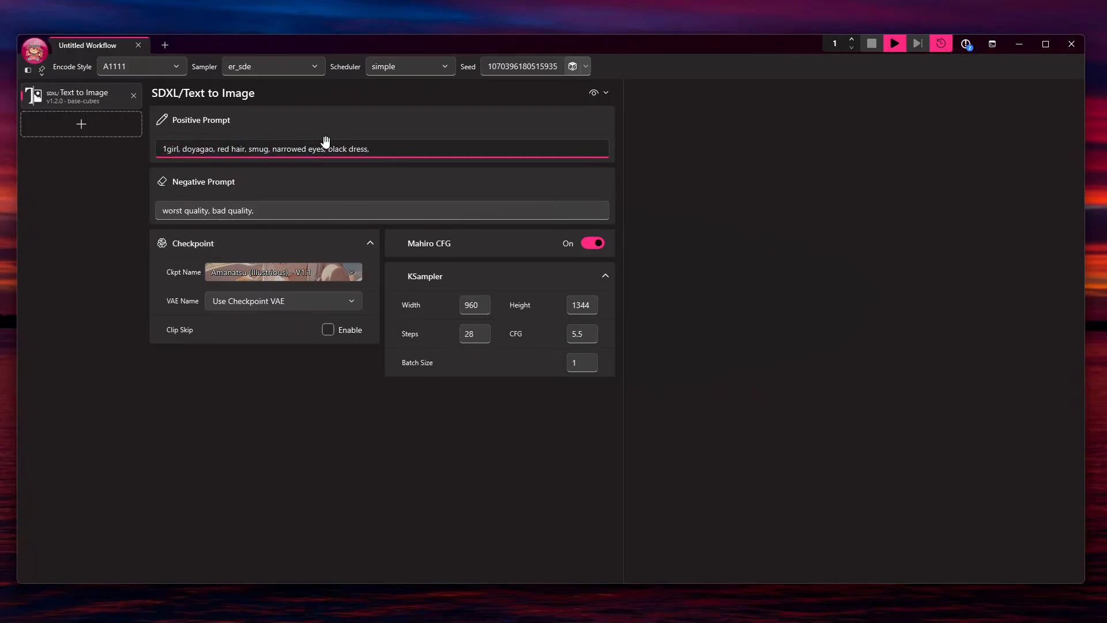
left_click(341, 182)
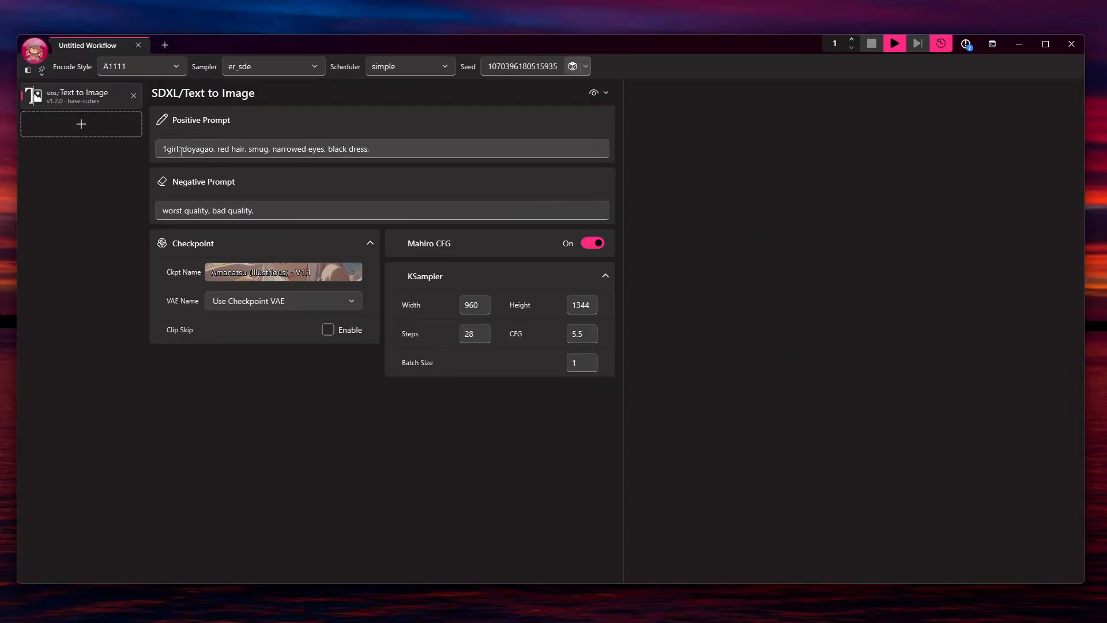
Raise the emphasis weight of the "doyagao" tag in the positive prompt to 1.25.
left_click_drag(182, 150, 213, 149)
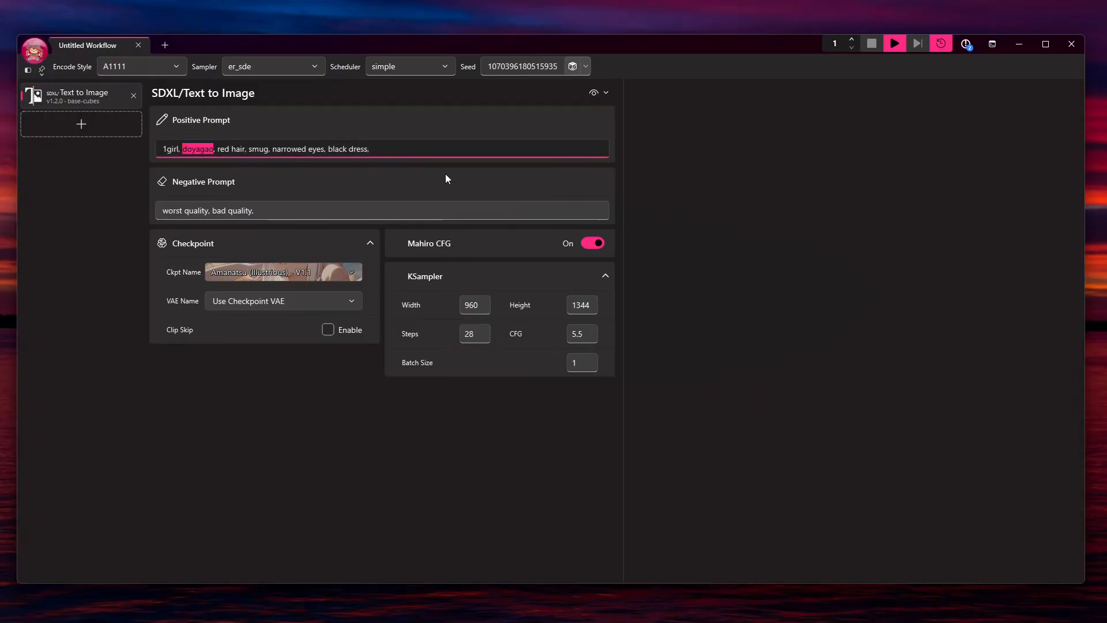
key("ctrl+Up")
key("ctrl+Up")
key("ctrl+Up")
key("ctrl+Up")
key("ctrl+Up")
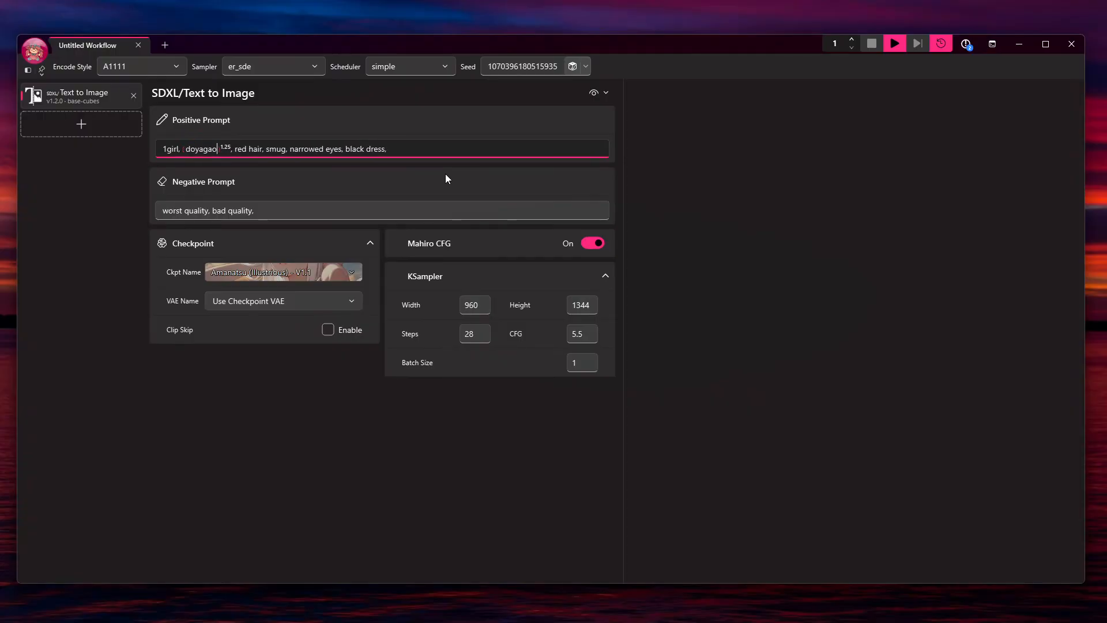
Lower the emphasis weight of the "doyagao" tag in the positive prompt to 1.20 and generate the image.
left_click(226, 154)
left_click(227, 153)
left_click(307, 209)
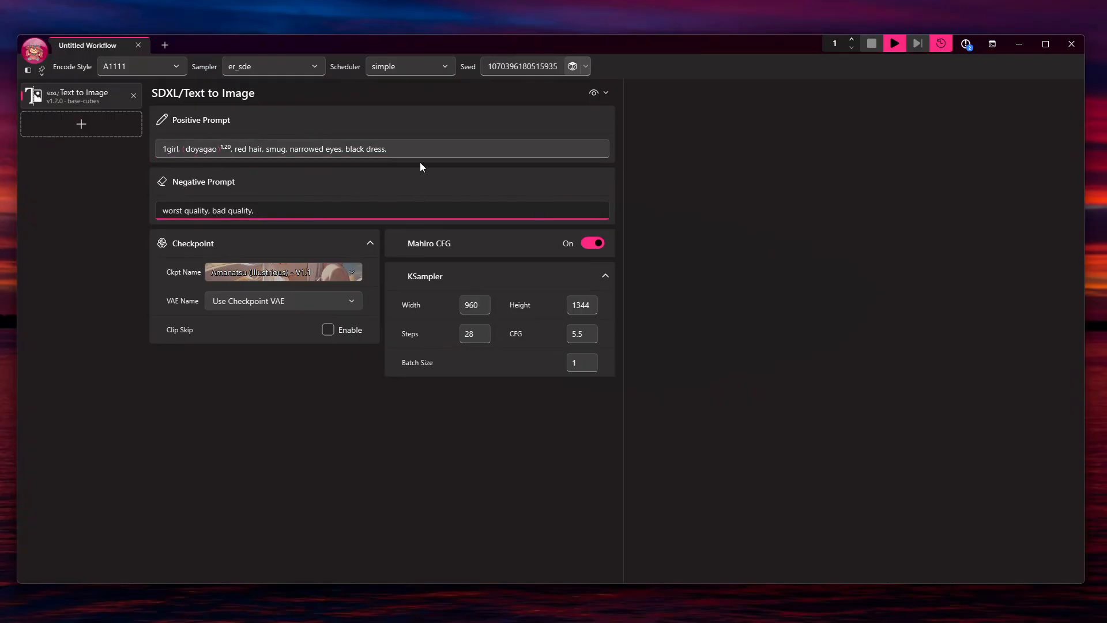
left_click(896, 44)
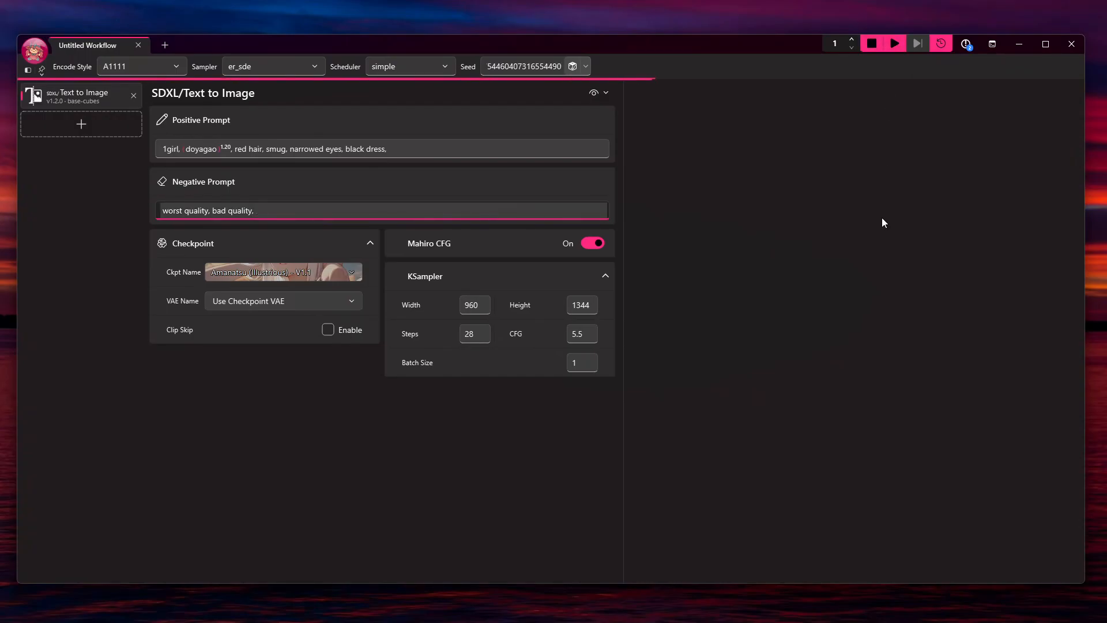
left_click(542, 210)
left_click(545, 157)
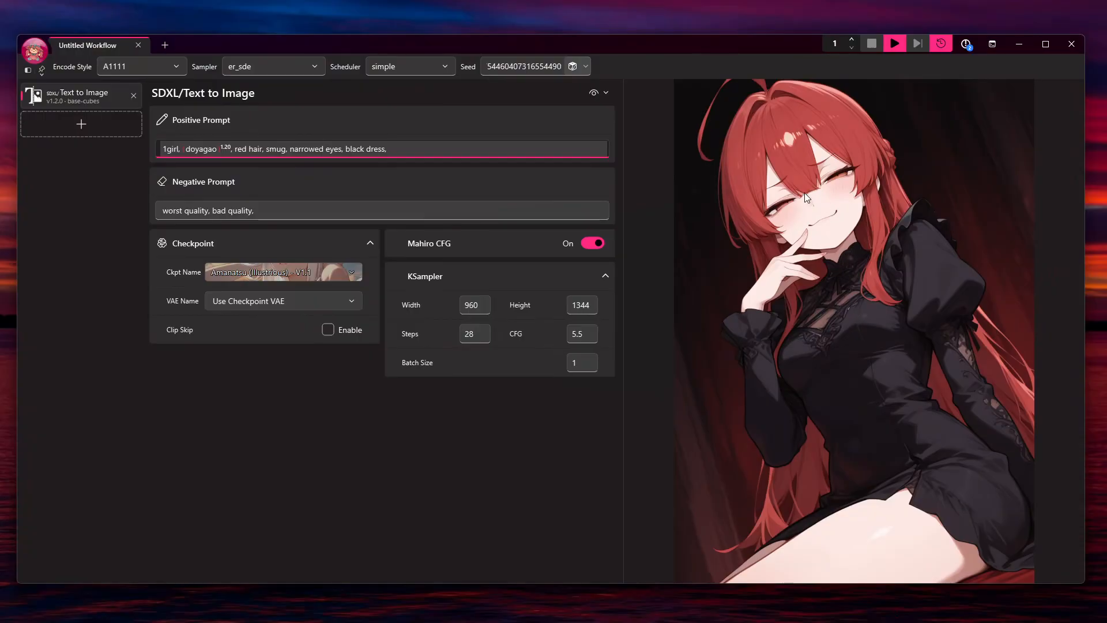
Examine the generated image up close, especially the eyes and facial expression, and return to the full view.
scroll(807, 192, "up", 2)
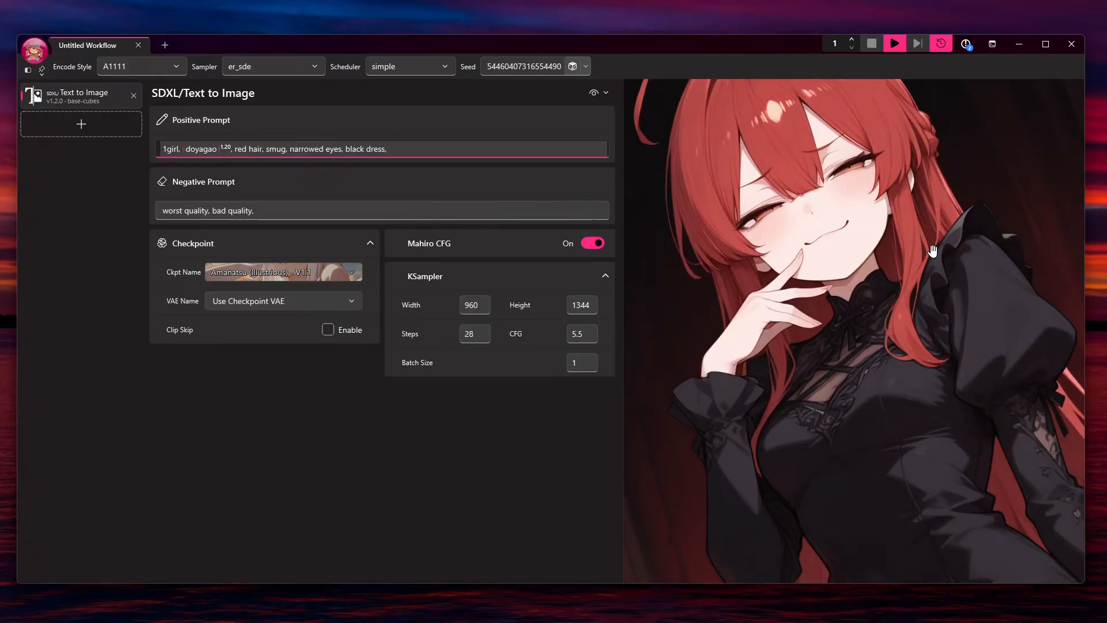
scroll(834, 215, "down", 2)
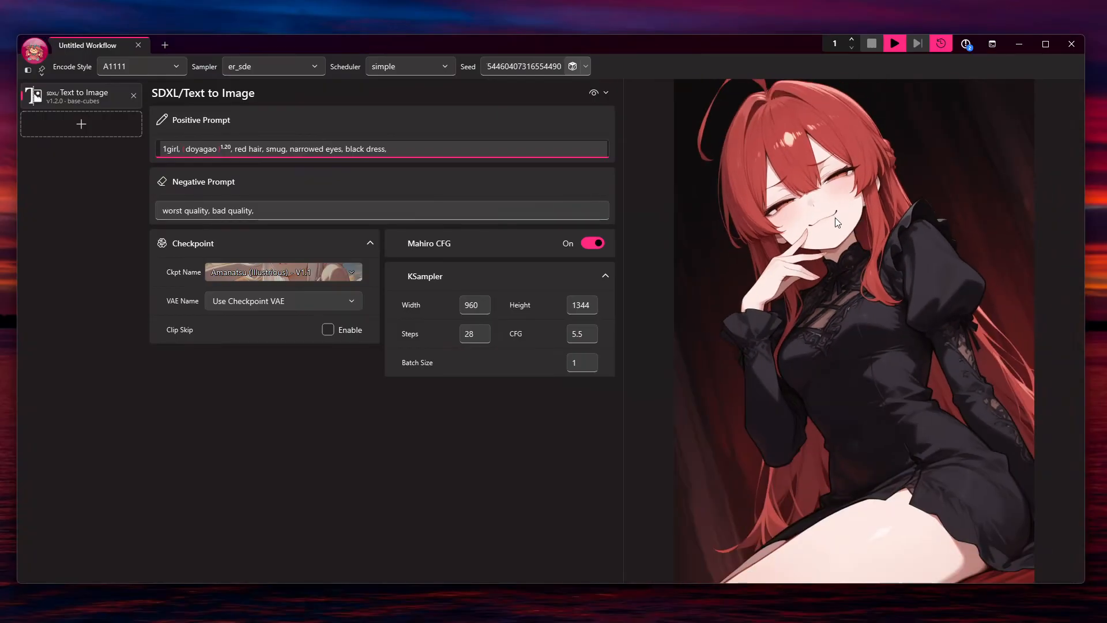
scroll(835, 213, "up", 2)
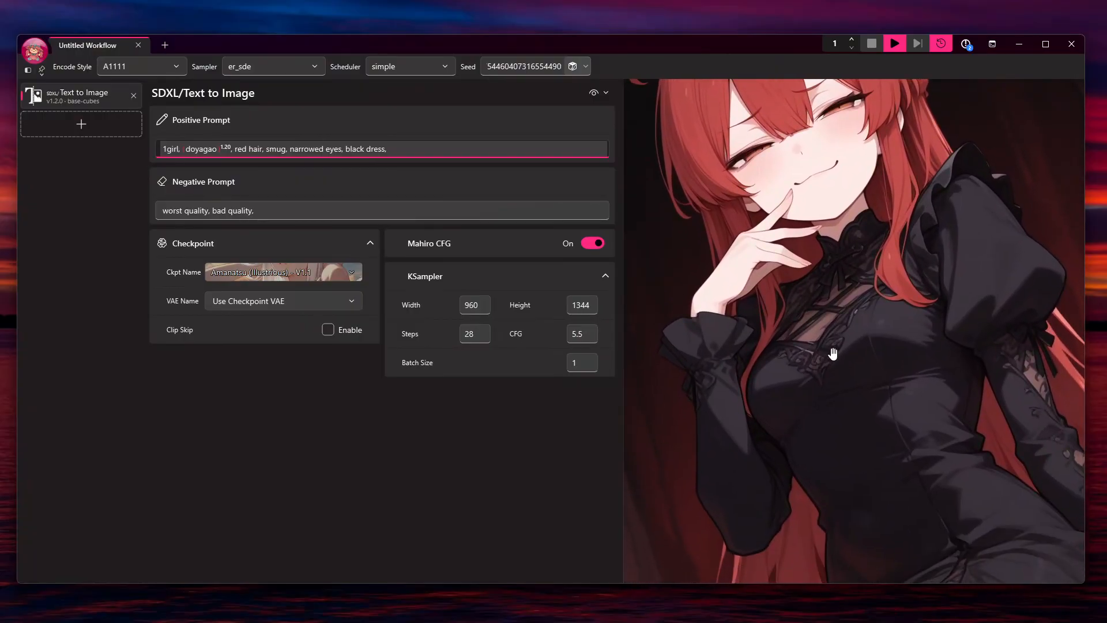
scroll(830, 346, "down", 3)
scroll(832, 346, "up", 3)
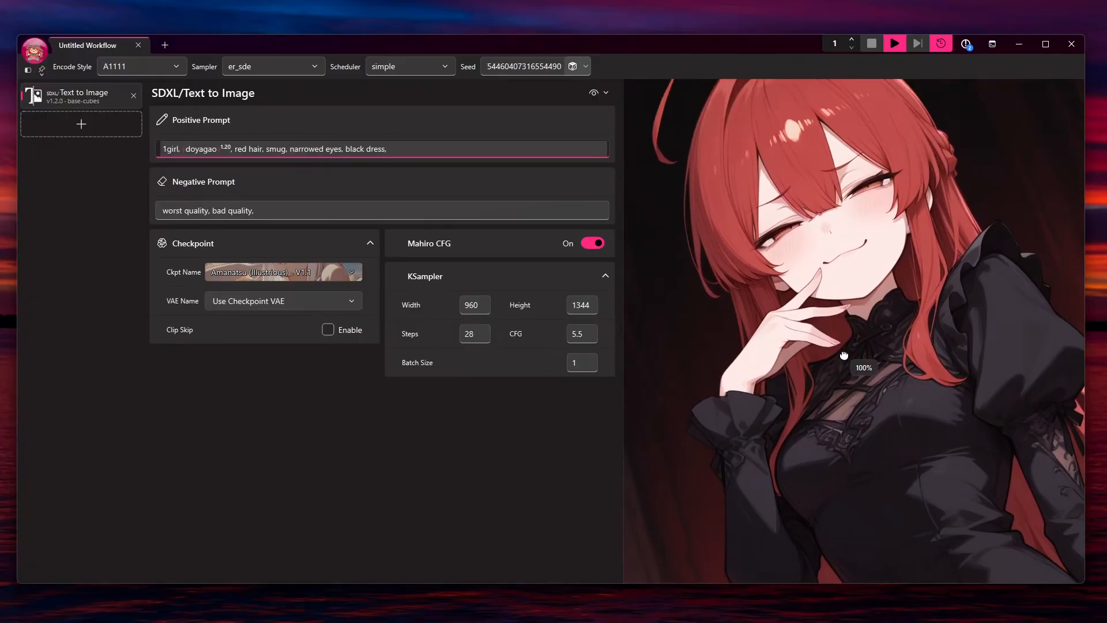
scroll(842, 349, "up", 9)
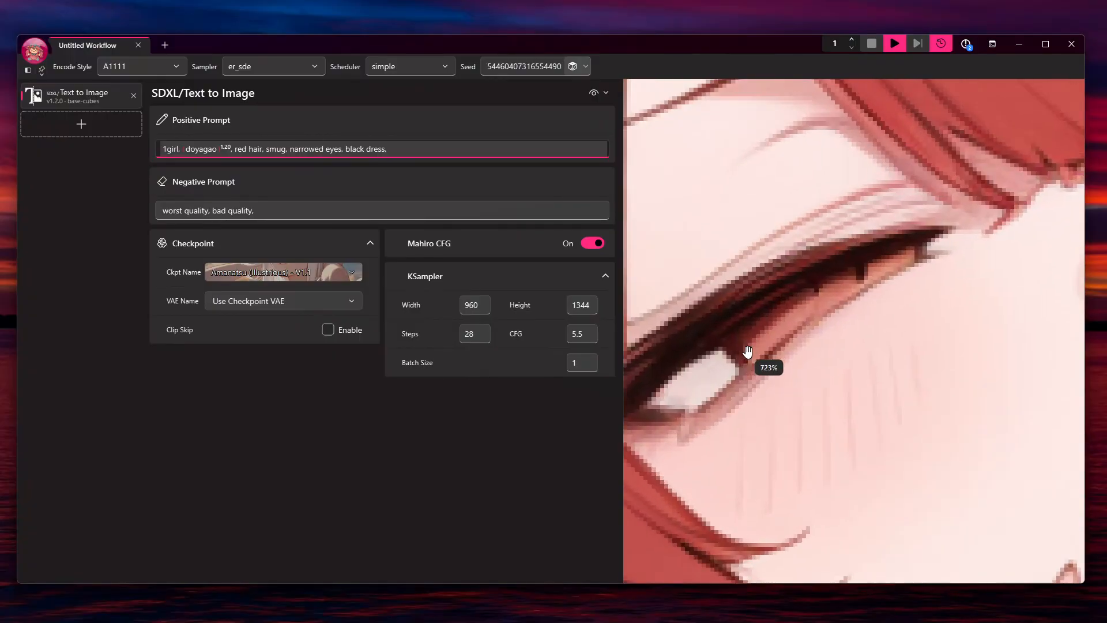
left_click_drag(749, 374, 908, 290)
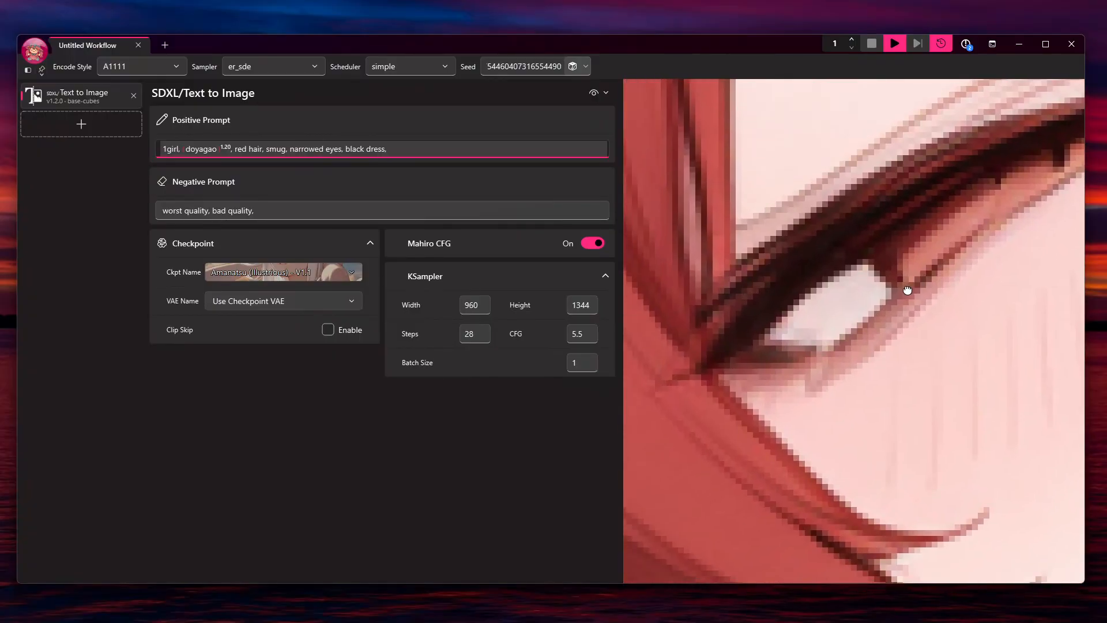
left_click_drag(816, 383, 781, 420)
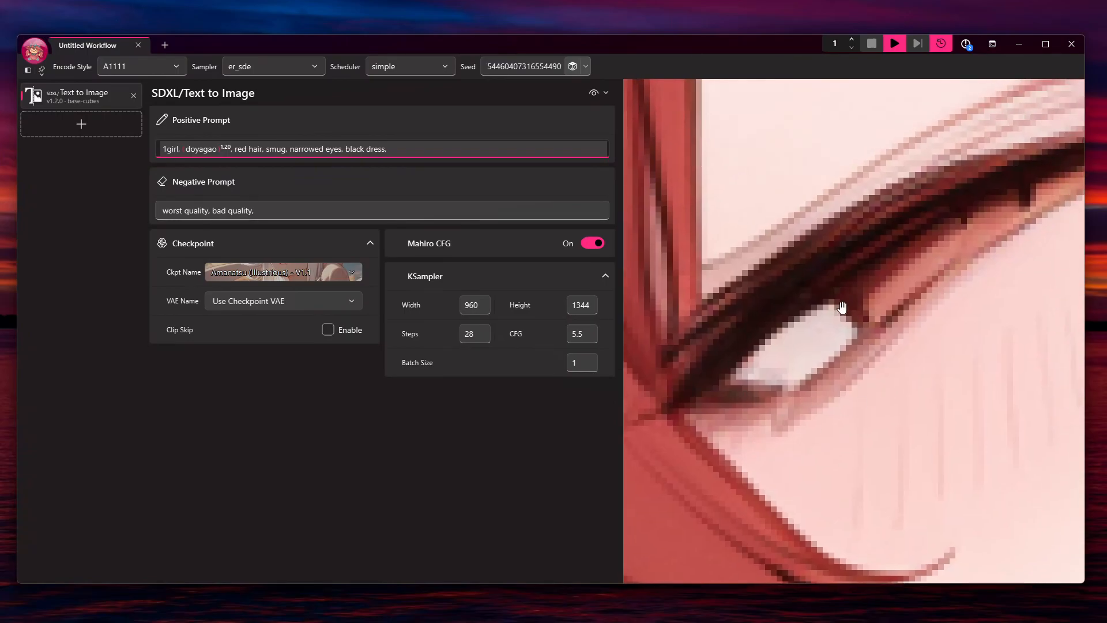
scroll(846, 311, "down", 9)
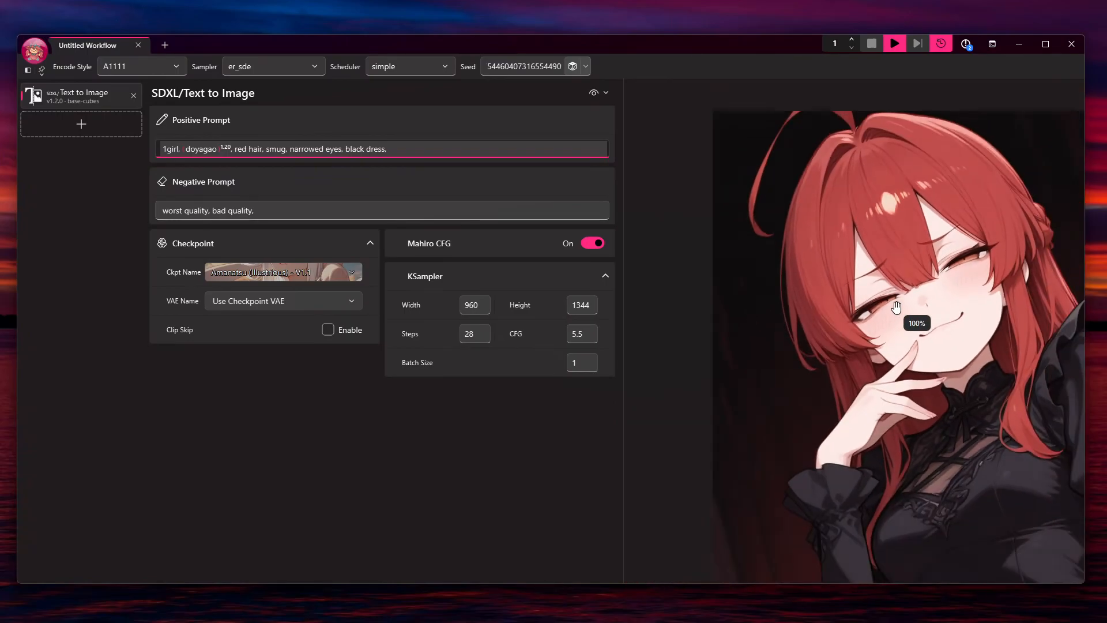
left_click_drag(896, 307, 793, 290)
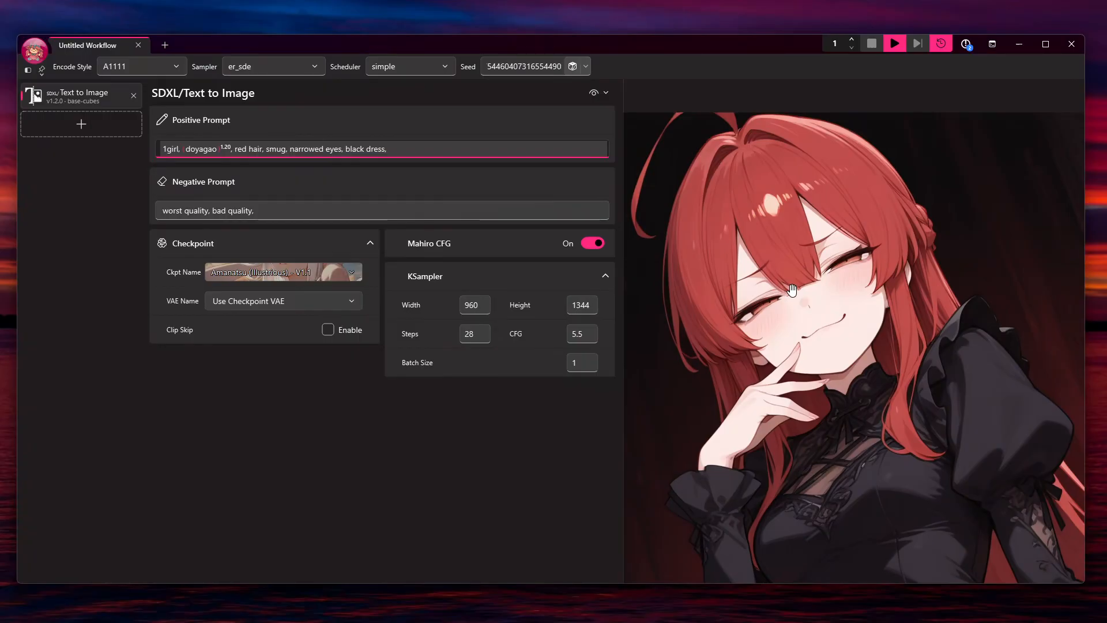
scroll(794, 292, "down", 5)
scroll(796, 293, "up", 3)
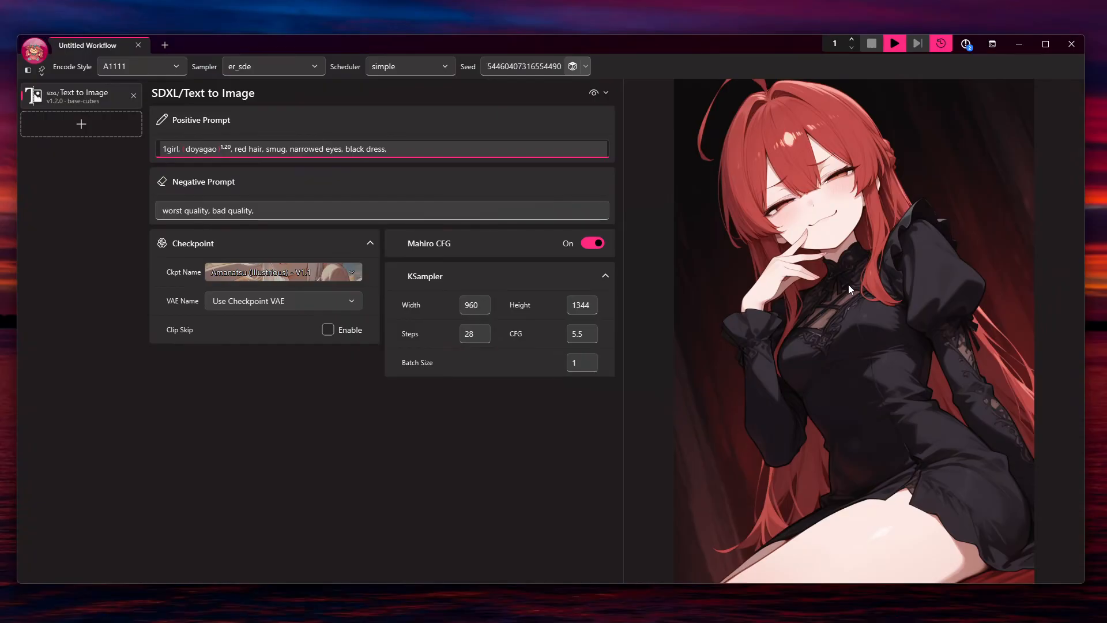
Copy the generated image from the canvas to the clipboard.
right_click(825, 247)
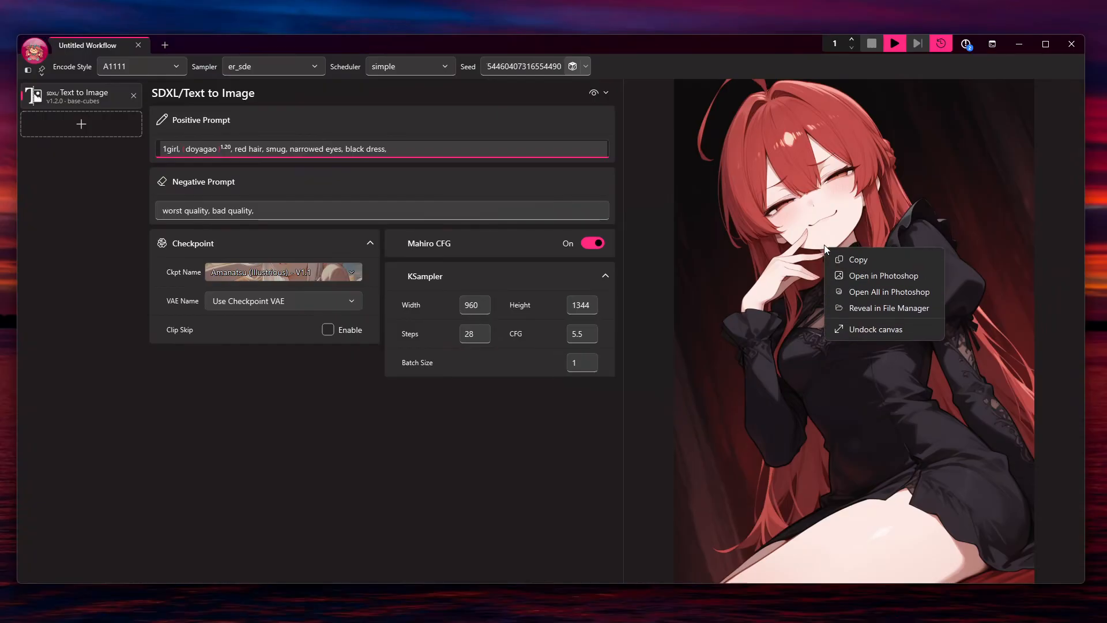
left_click(893, 259)
left_click_drag(877, 171, 826, 220)
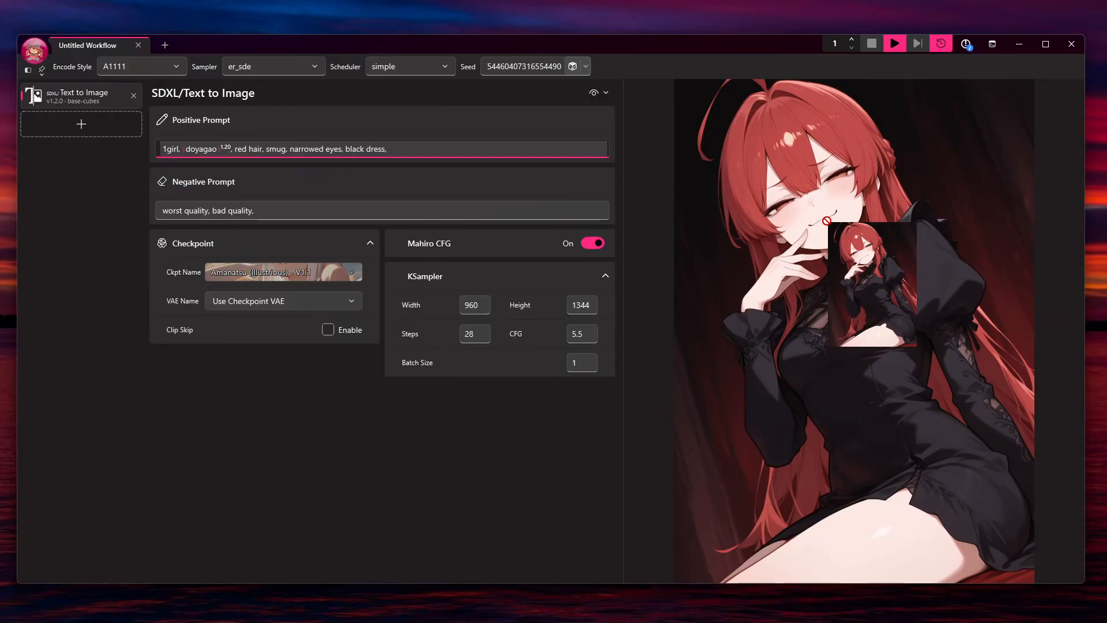
left_click_drag(827, 220, 825, 216)
Undock the canvas into its own window and make room around it by narrowing the workflow window and minimizing the browser.
right_click(806, 248)
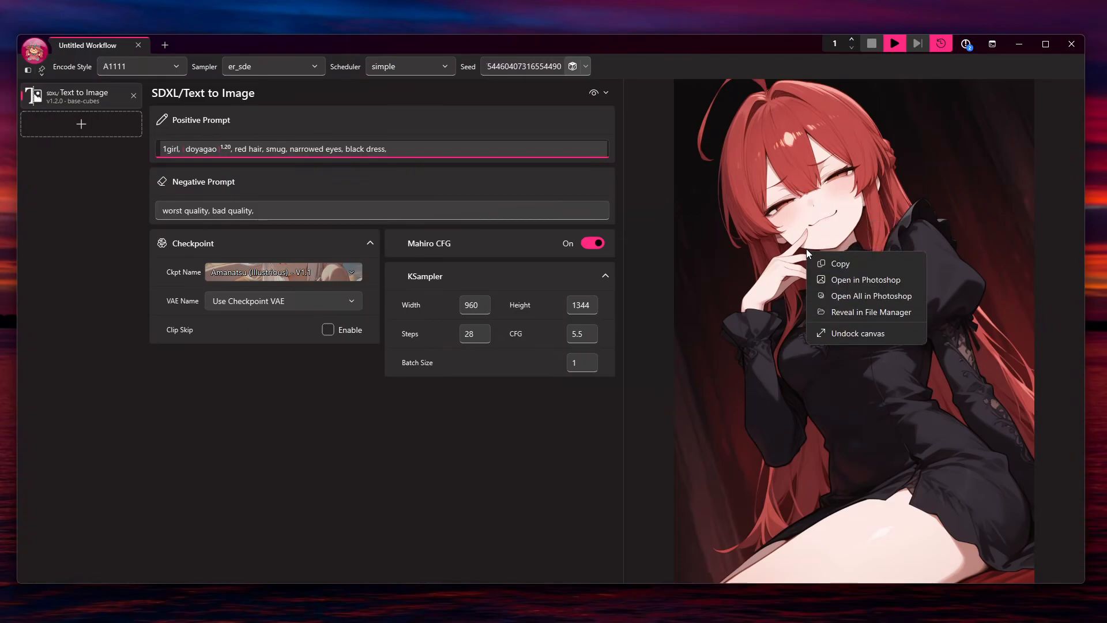
left_click(846, 333)
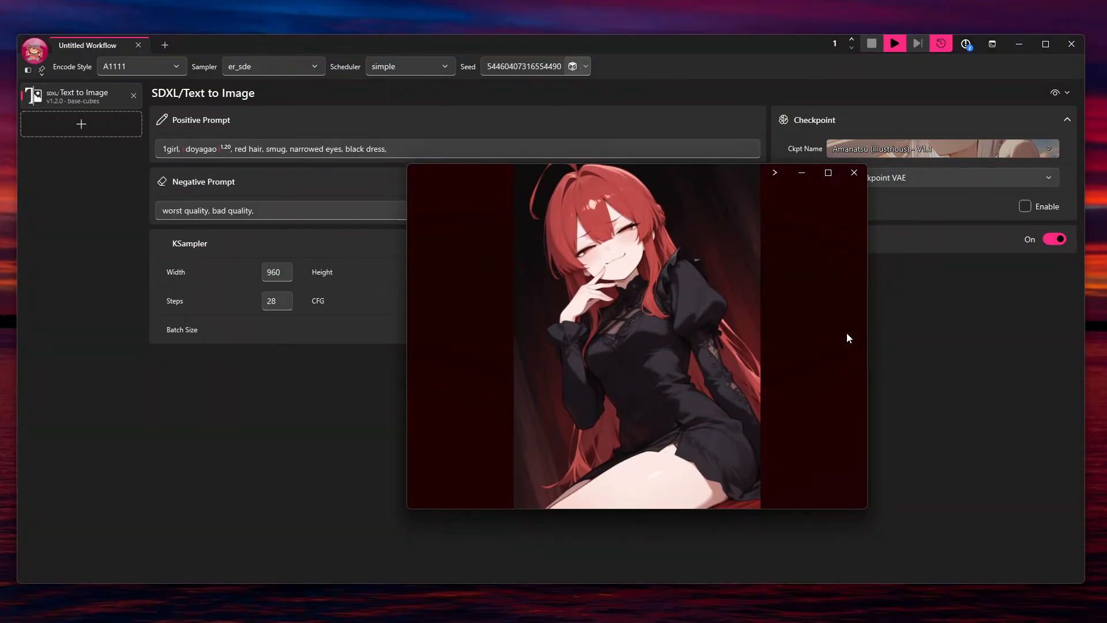
left_click_drag(1085, 334, 383, 325)
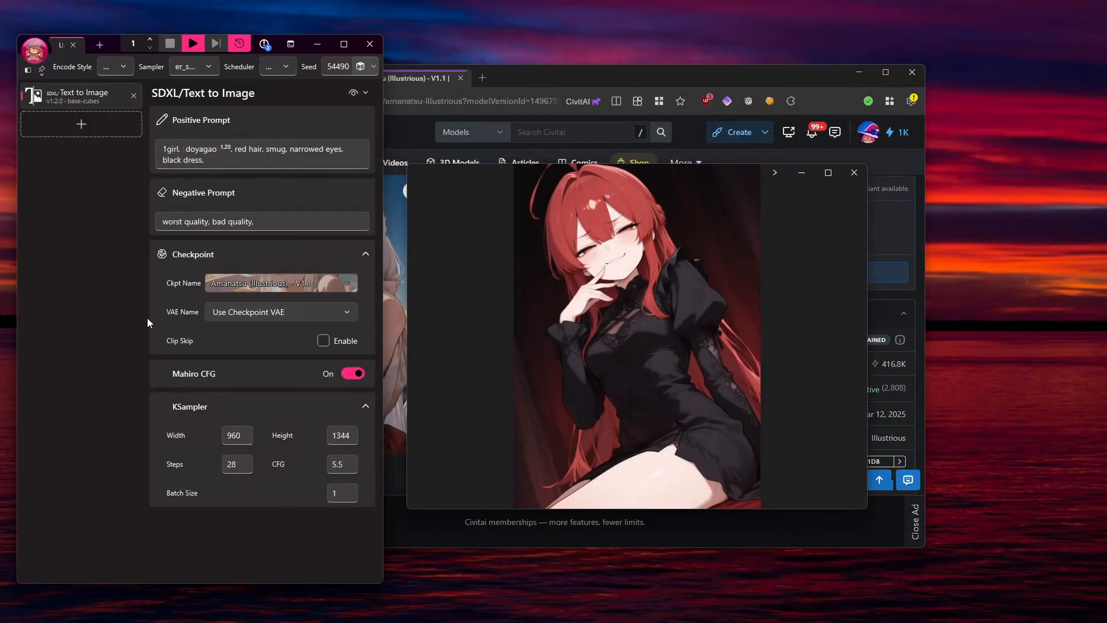
left_click(859, 72)
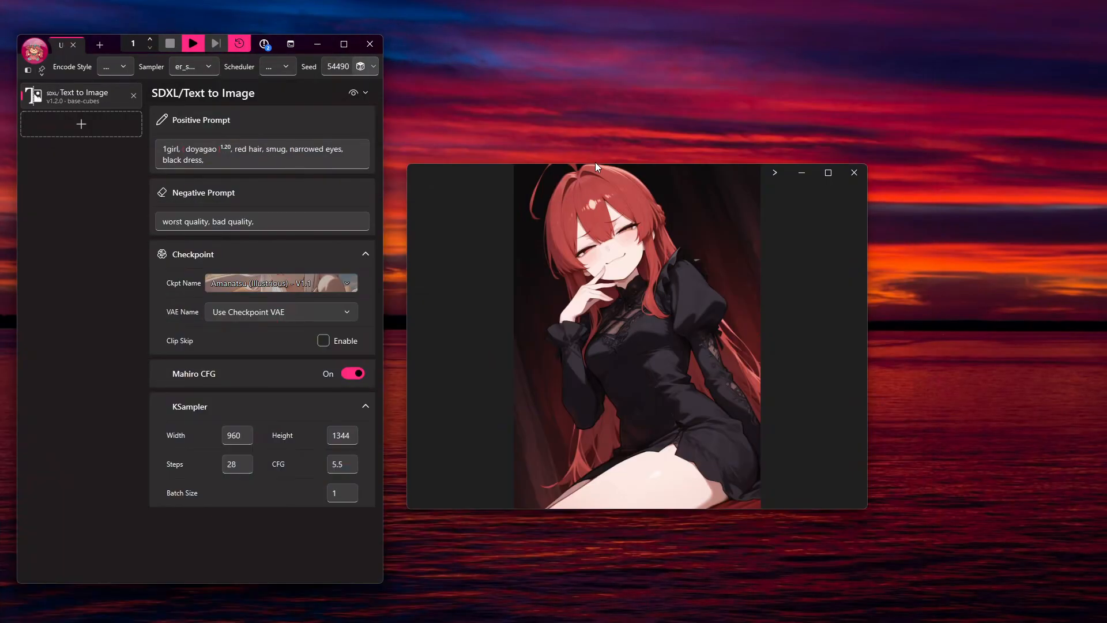
Enlarge the undocked canvas window to nearly the full screen height and arrange it side by side with the widened workflow window.
left_click_drag(595, 164, 602, 18)
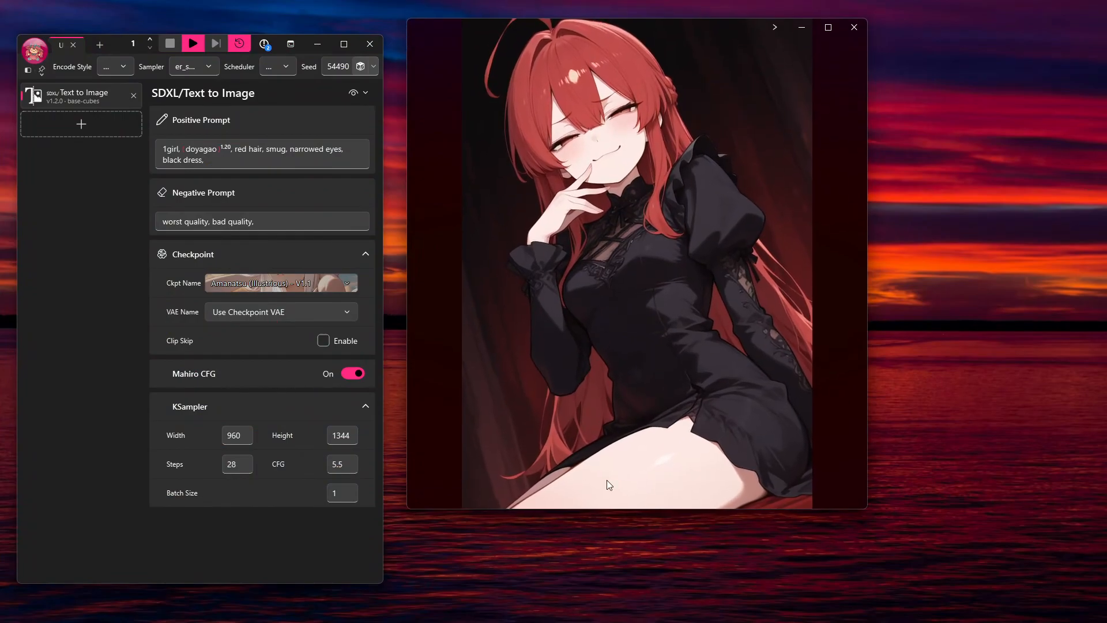
left_click_drag(604, 507, 594, 604)
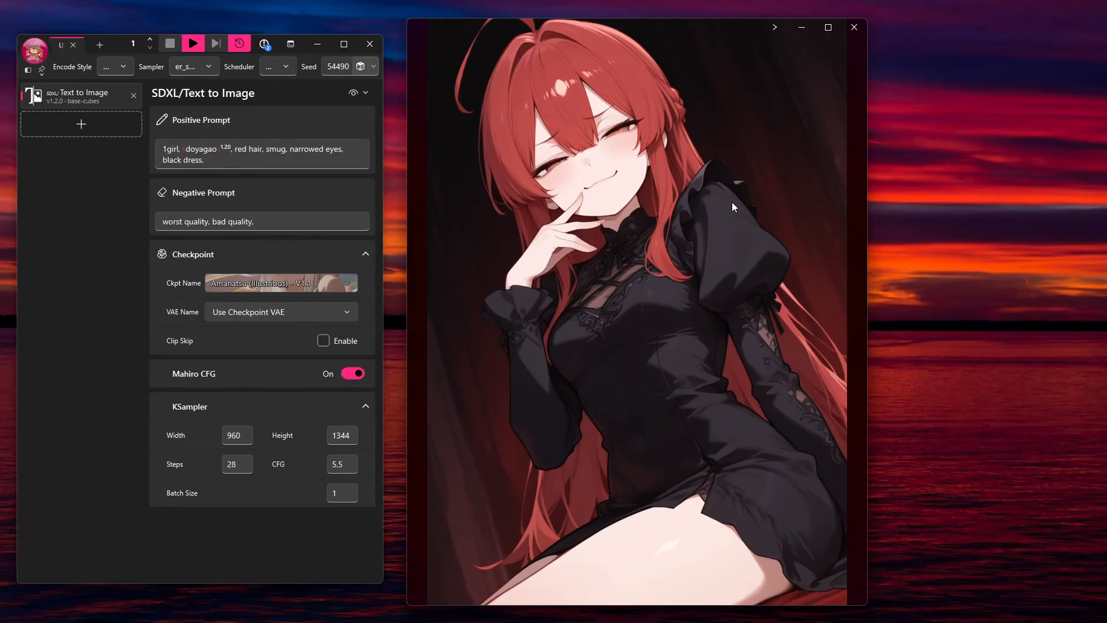
left_click_drag(635, 27, 792, 23)
left_click_drag(381, 250, 552, 256)
left_click_drag(758, 22, 818, 23)
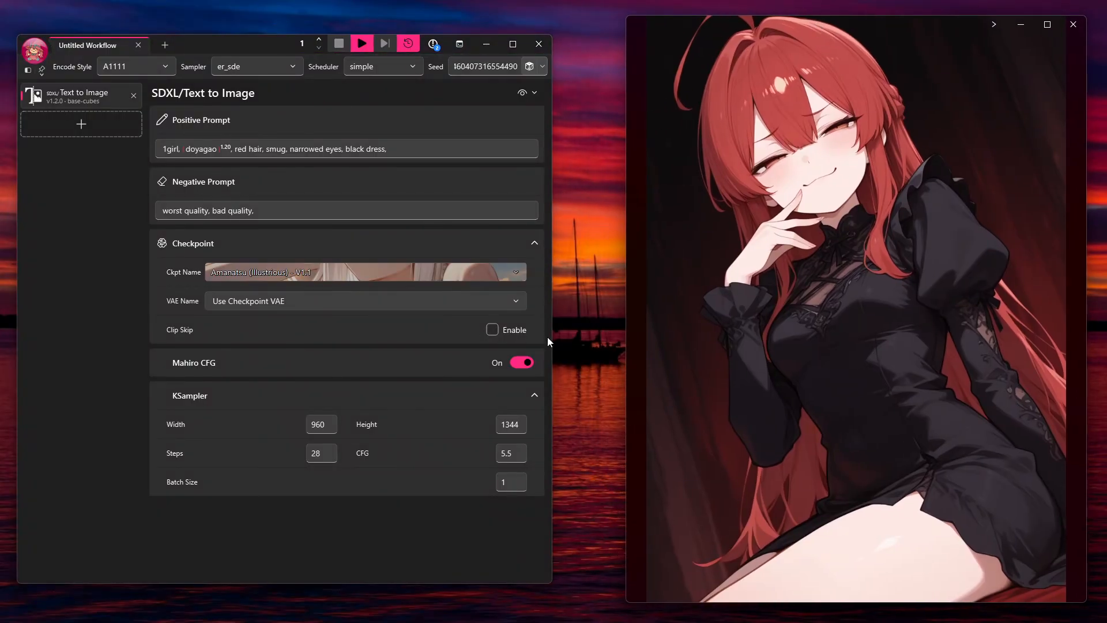
left_click_drag(551, 337, 622, 339)
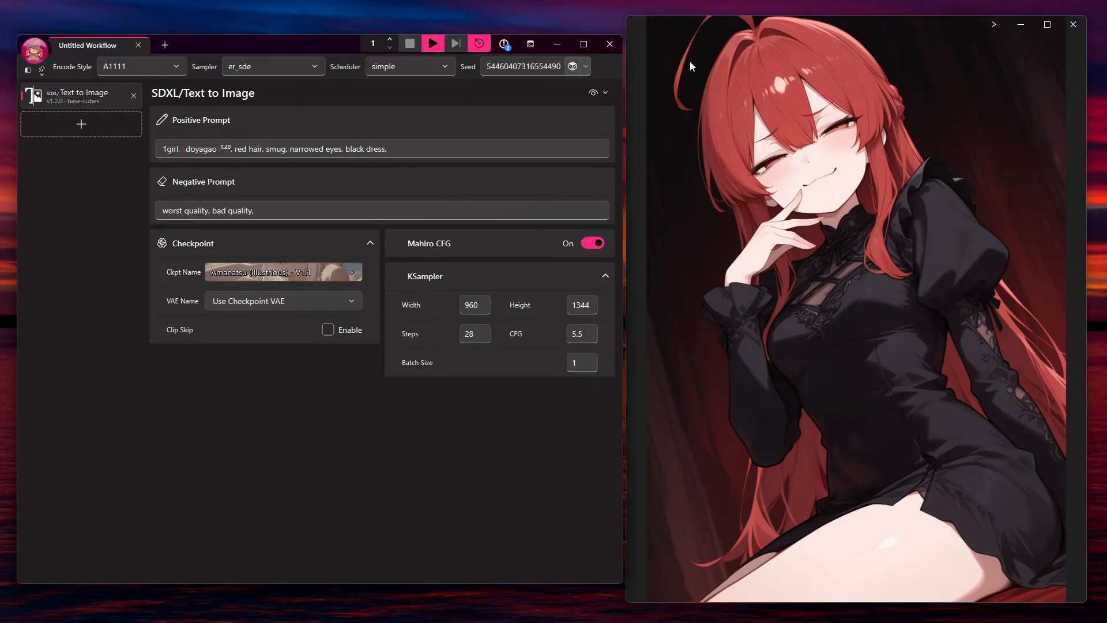
left_click_drag(296, 45, 292, 47)
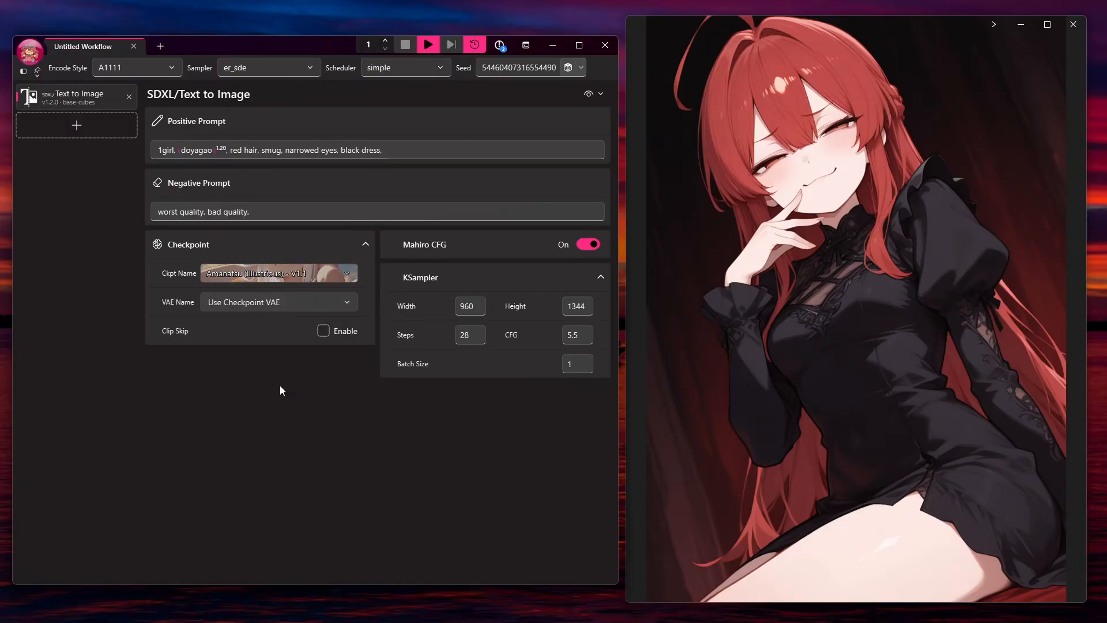
mouse_move(805, 20)
left_mouse_down()
mouse_move(798, 10)
mouse_move(806, 19)
left_mouse_up()
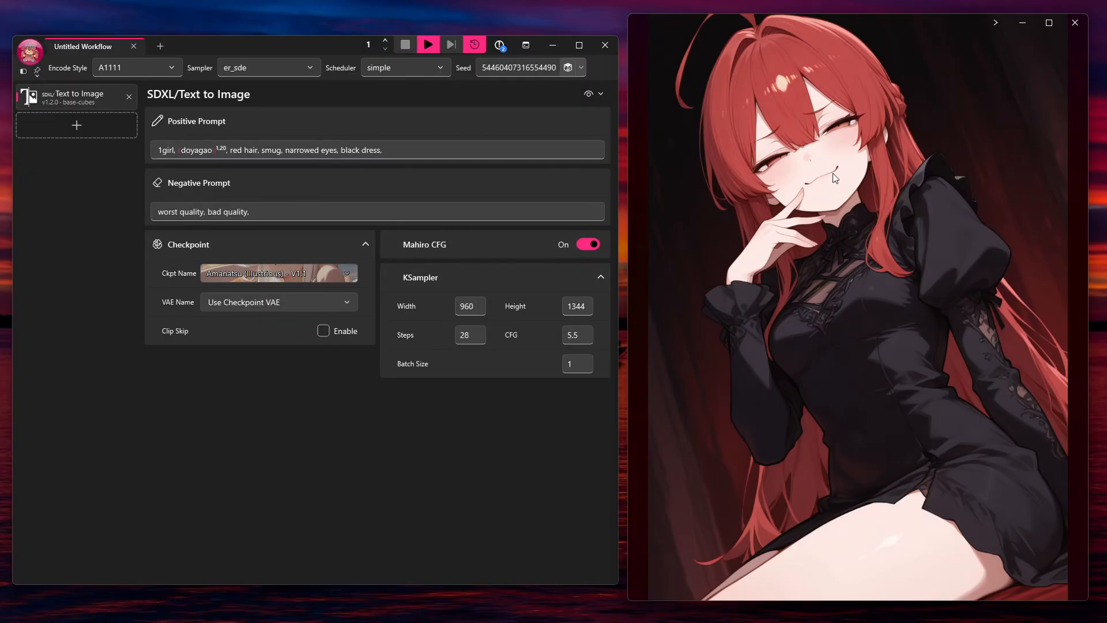
scroll(832, 196, "up", 2)
scroll(839, 325, "down", 2)
Find the SDXL Diffusion Upscale cube in the cube library and add it to the stack after Text to Image.
left_click(69, 133)
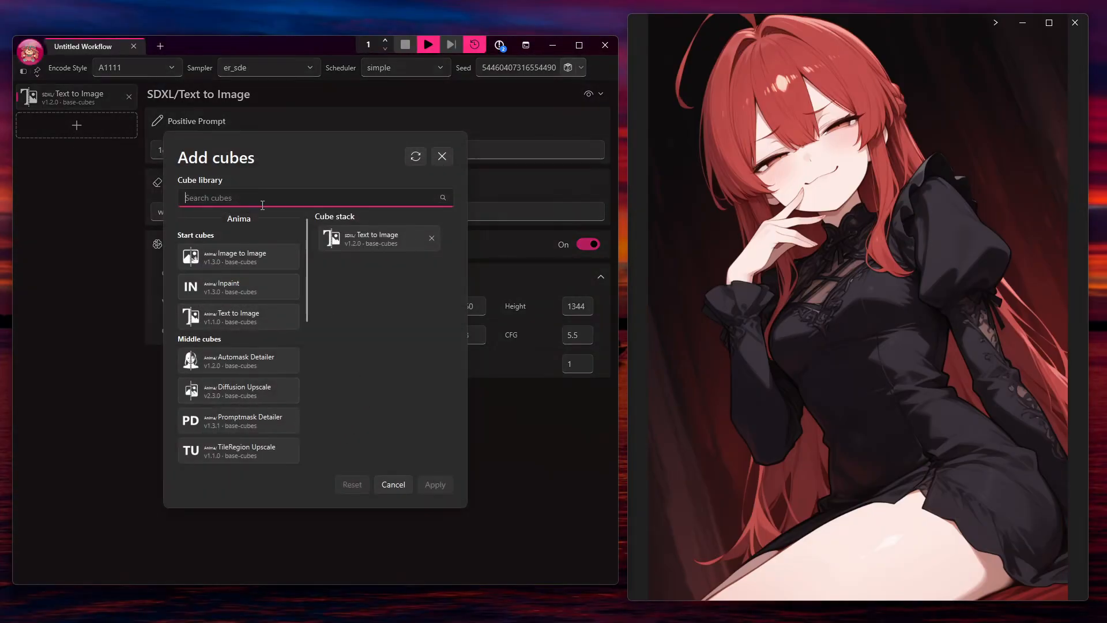
type("sdxl")
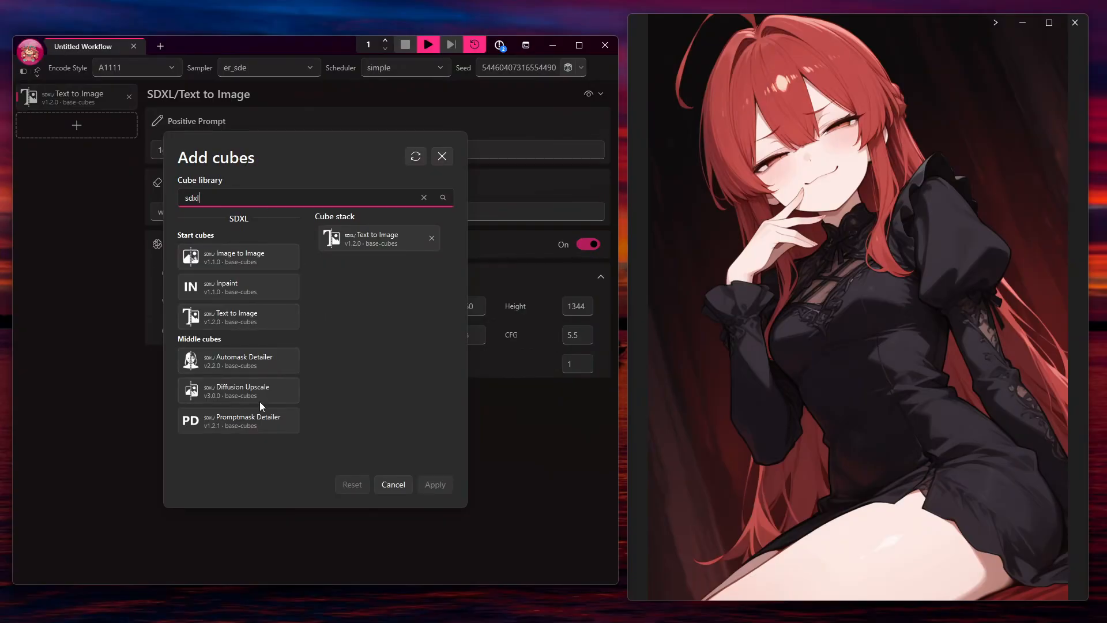
left_click_drag(224, 395, 329, 308)
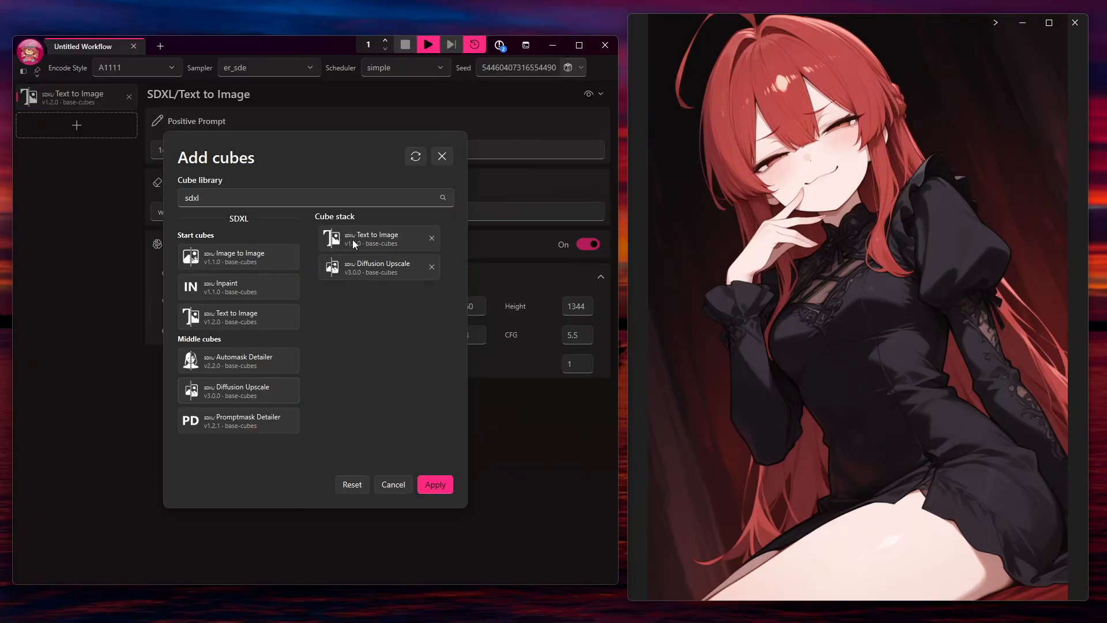
left_click(436, 484)
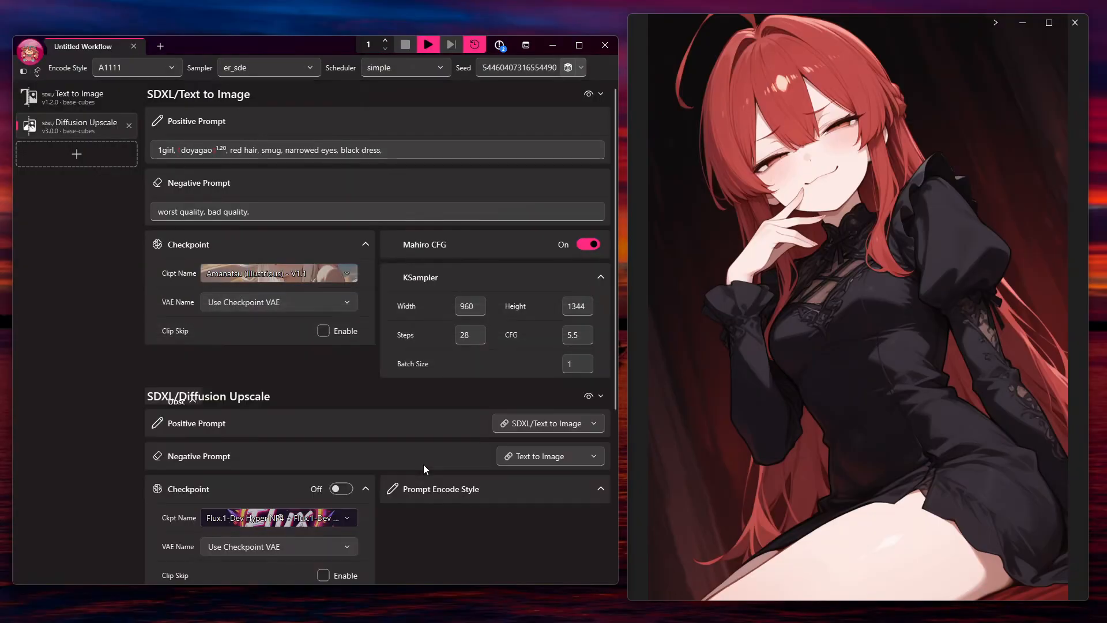
Review the Diffusion Upscale cube's upscaling, sampler and VAE settings and its prompt links to the Text to Image cube.
scroll(423, 465, "down", 5)
scroll(445, 446, "up", 5)
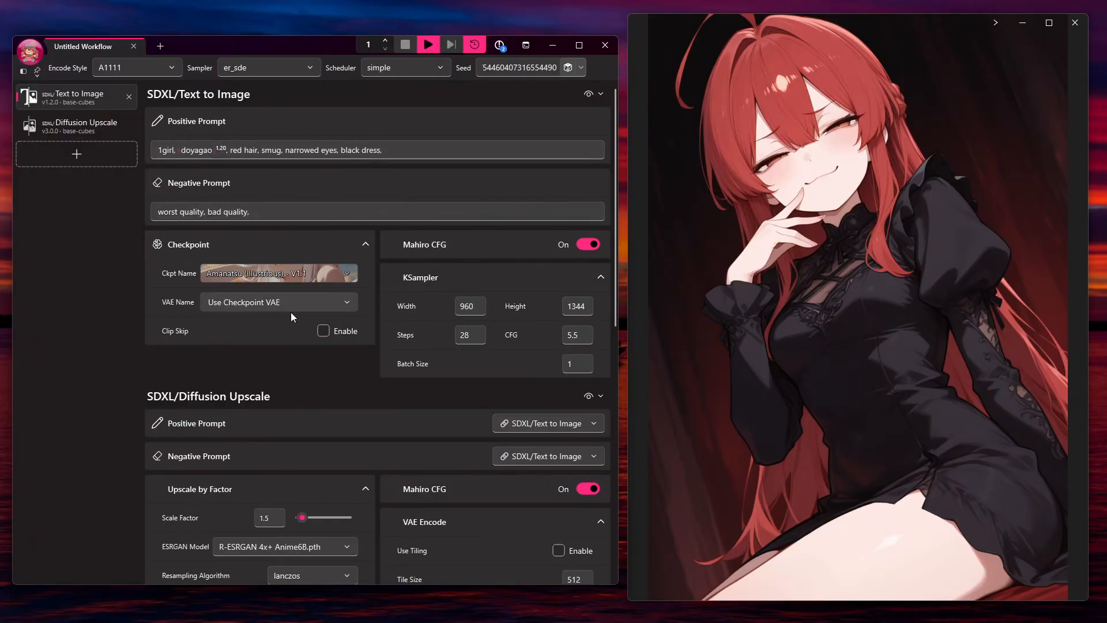
scroll(424, 267, "down", 3)
scroll(425, 267, "down", 2)
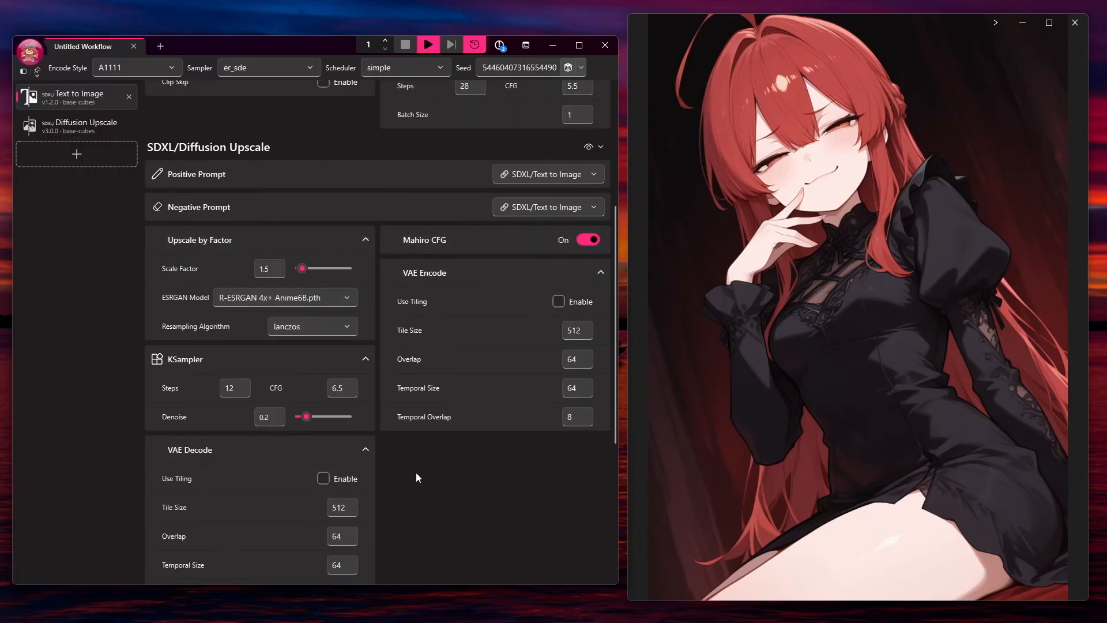
scroll(415, 473, "up", 4)
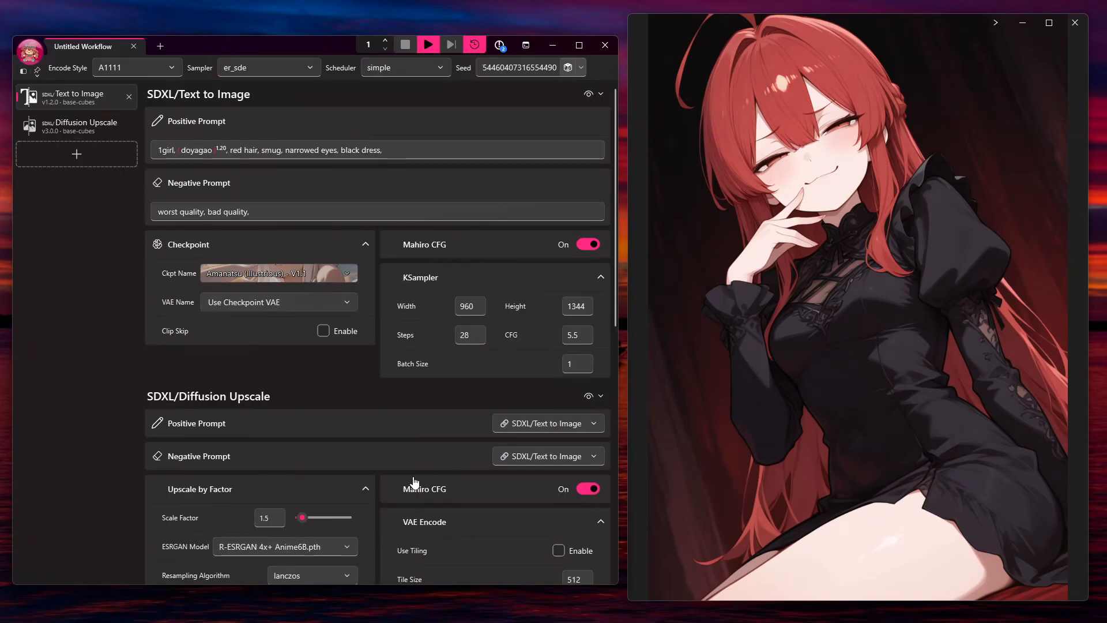
scroll(403, 419, "down", 3)
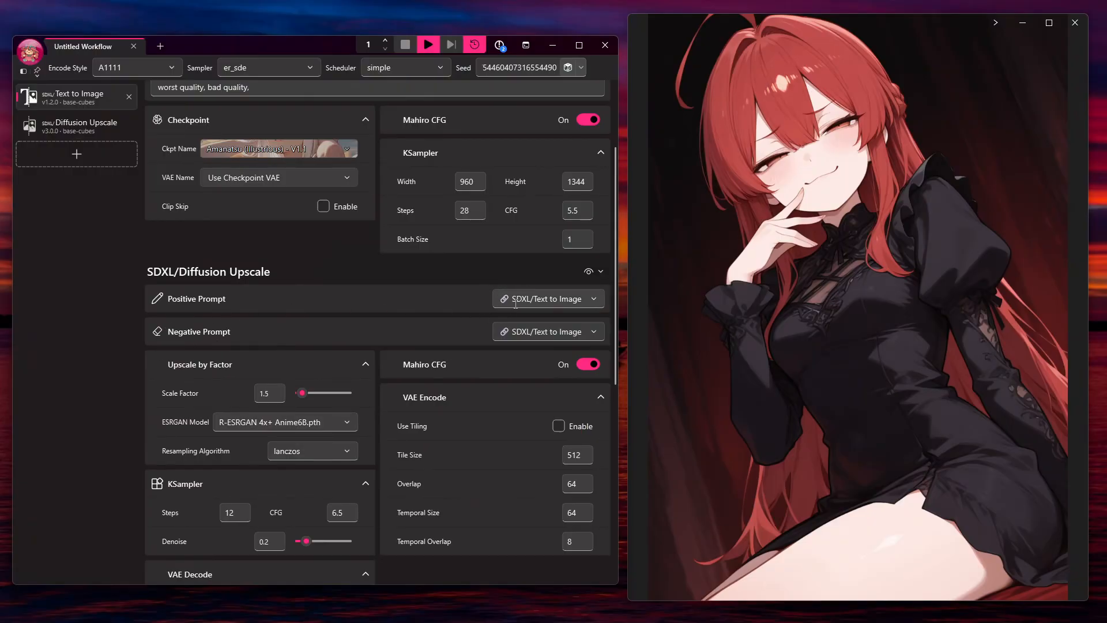
scroll(547, 299, "up", 2)
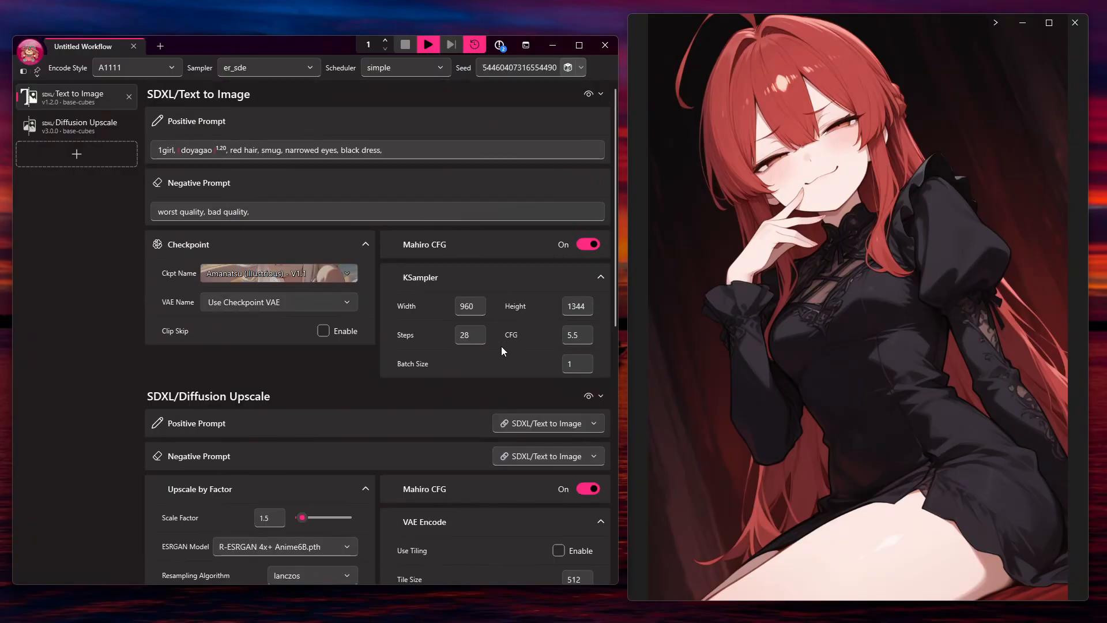
left_click(270, 151)
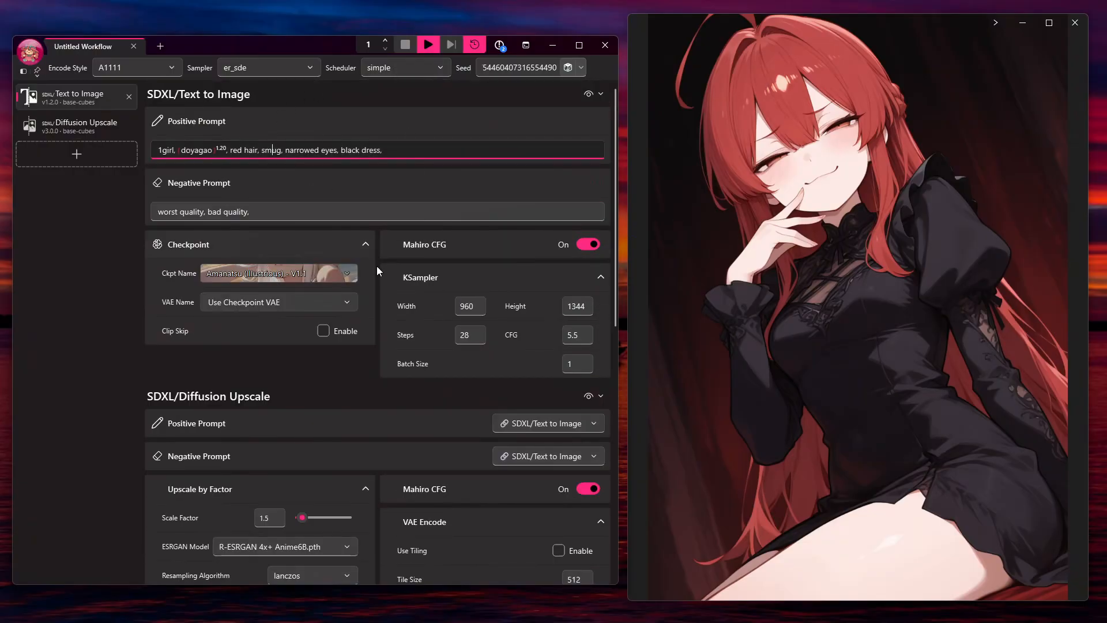
Switch the Diffusion Upscale cube's positive prompt to Independent and link it back to SDXL/Text to Image.
left_click(331, 435)
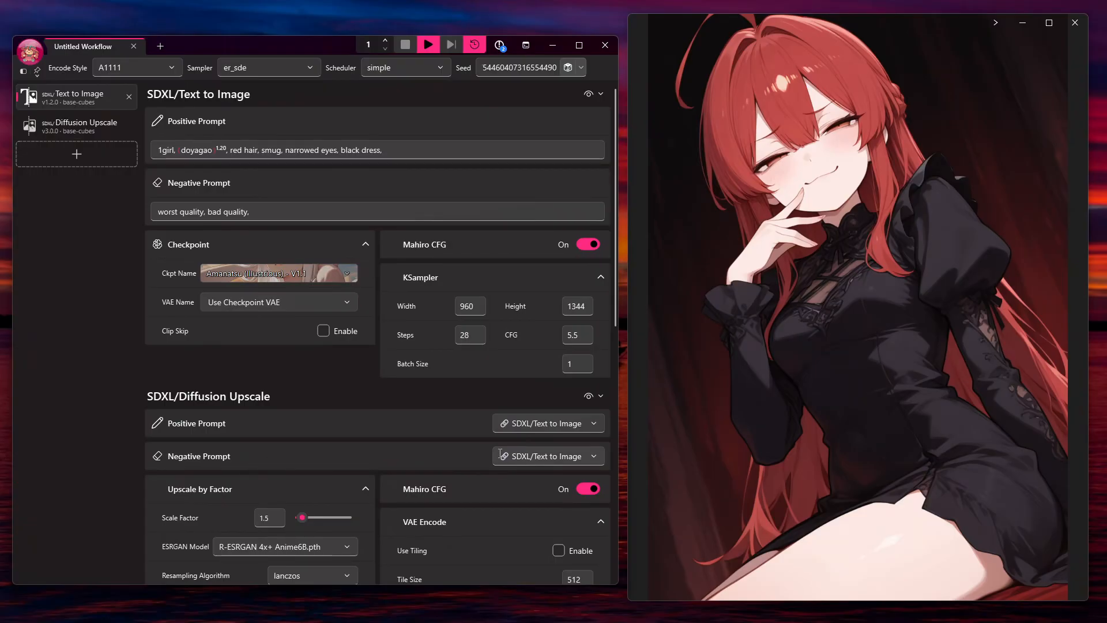
left_click(594, 424)
left_click(556, 446)
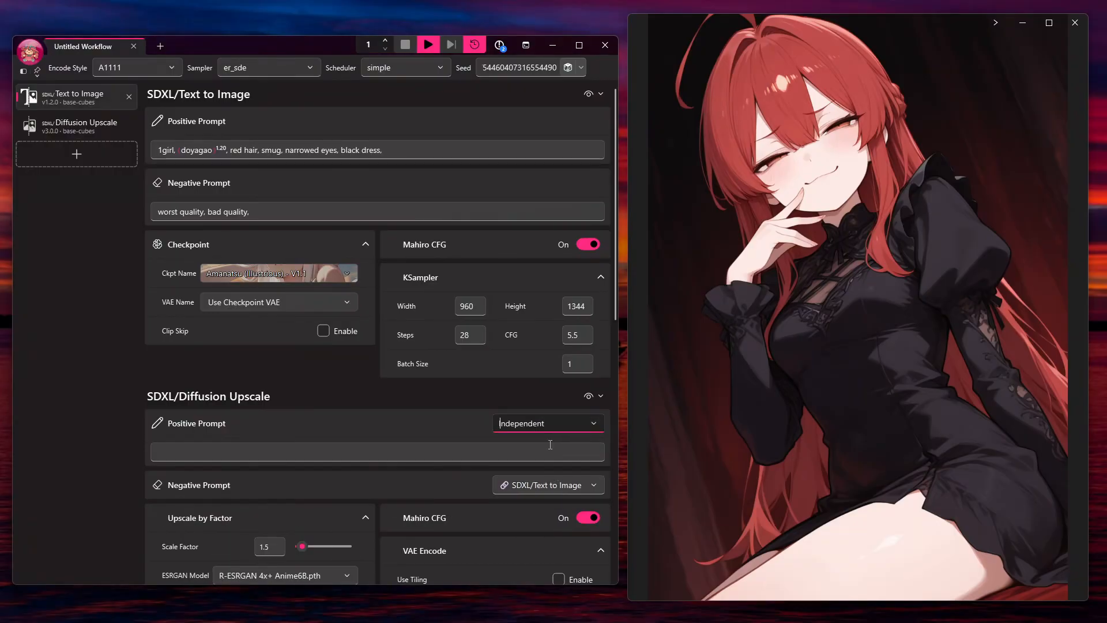
left_click(304, 450)
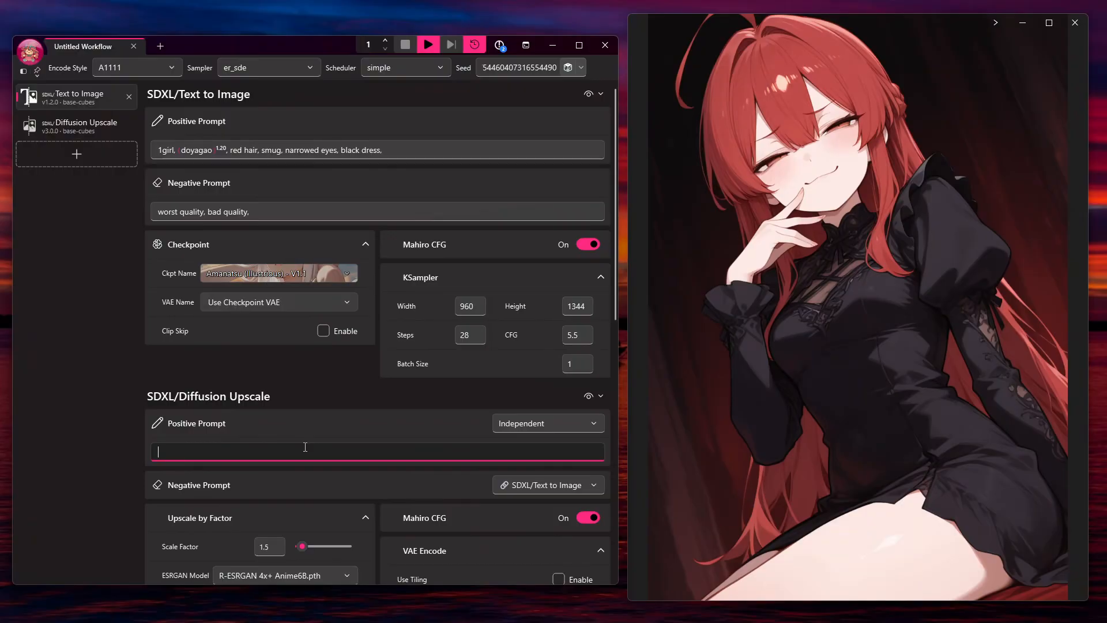
left_click(545, 424)
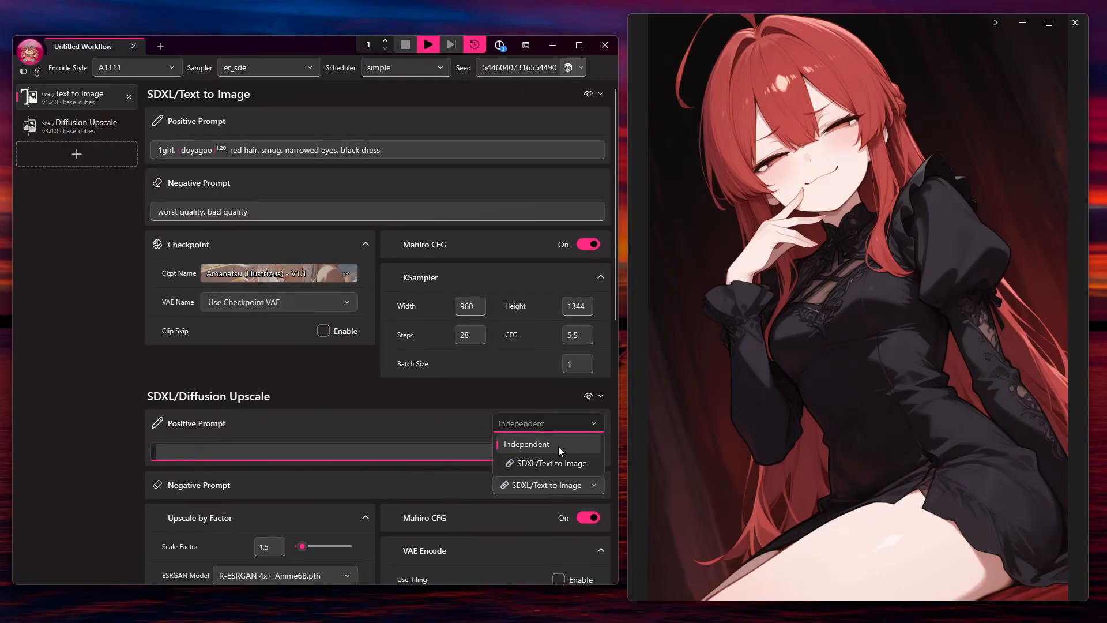
left_click(549, 462)
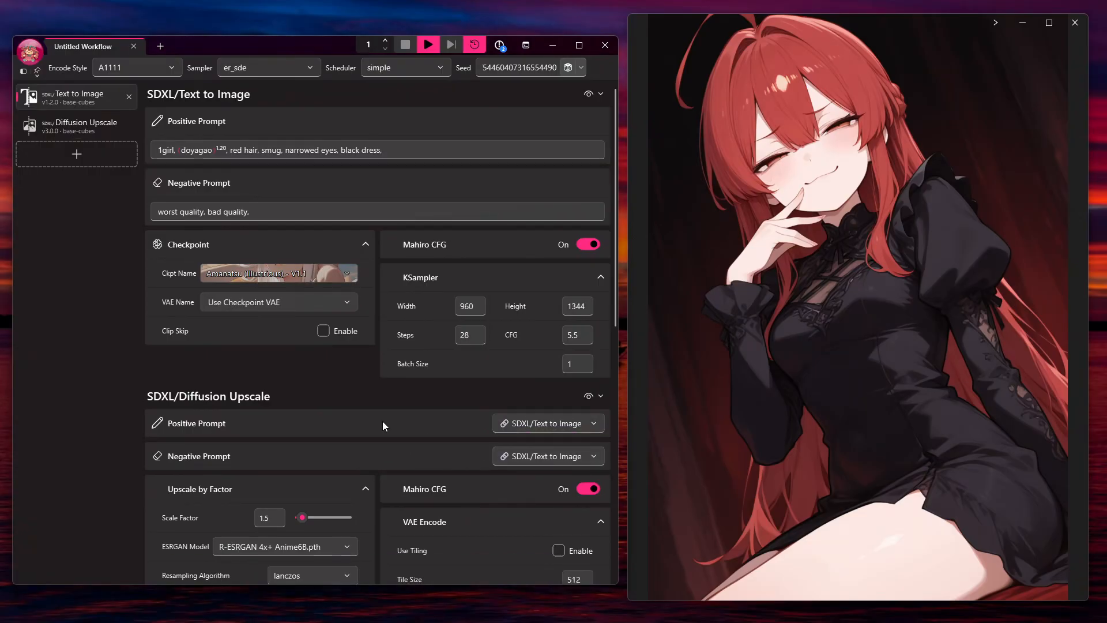
Remove Sampler from the pinned global settings so that each cube's KSampler has its own sampler choice.
scroll(451, 410, "down", 1)
scroll(452, 421, "up", 1)
scroll(323, 313, "down", 5)
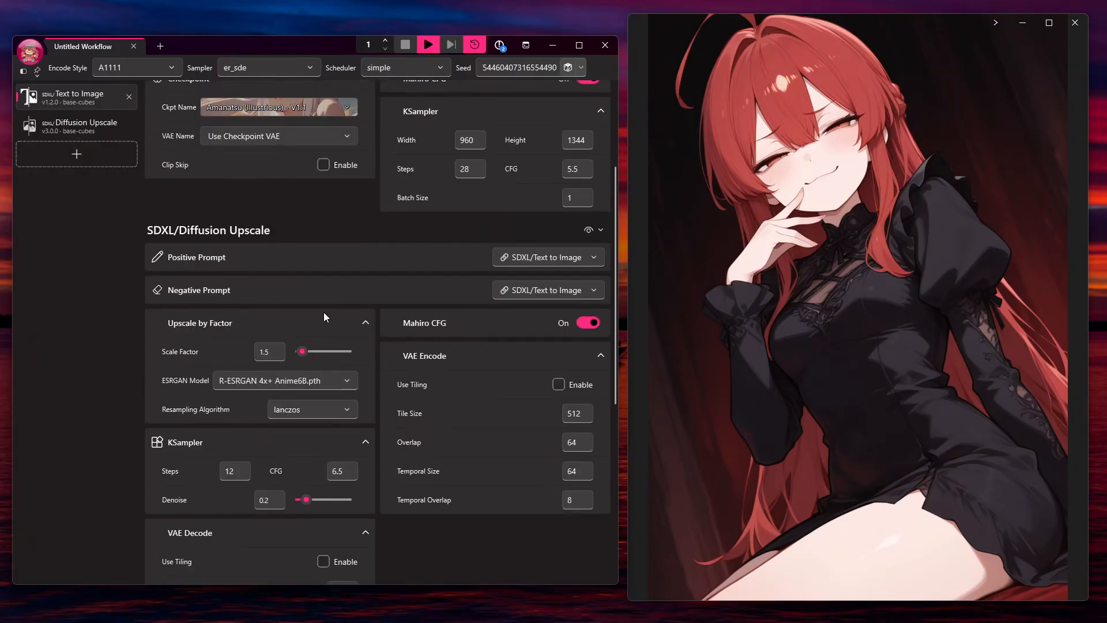
scroll(404, 484, "up", 3)
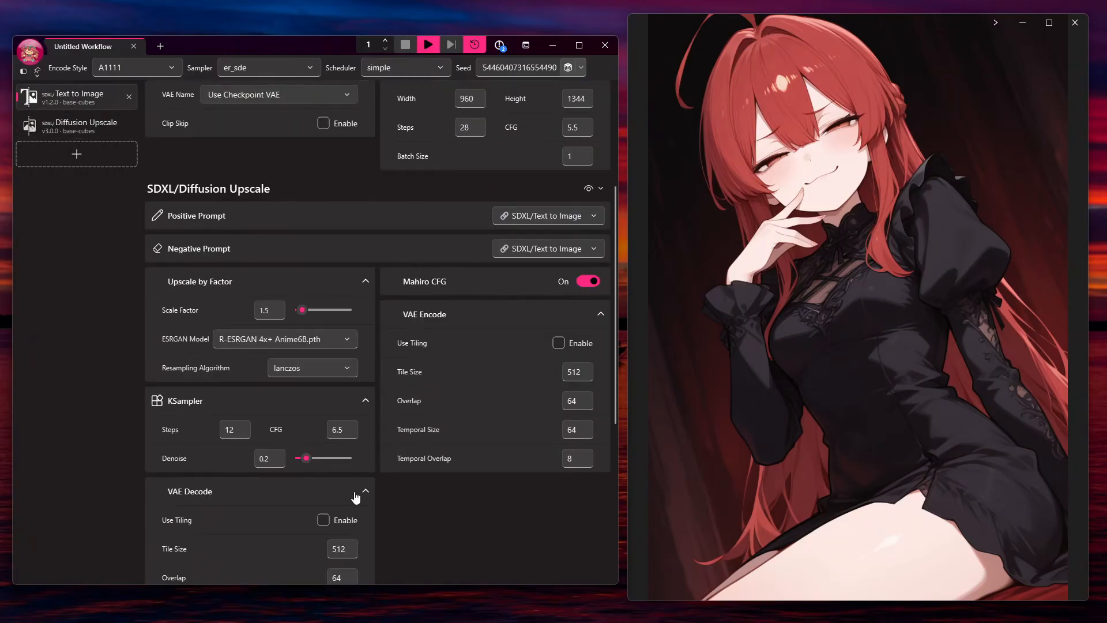
scroll(321, 485, "up", 5)
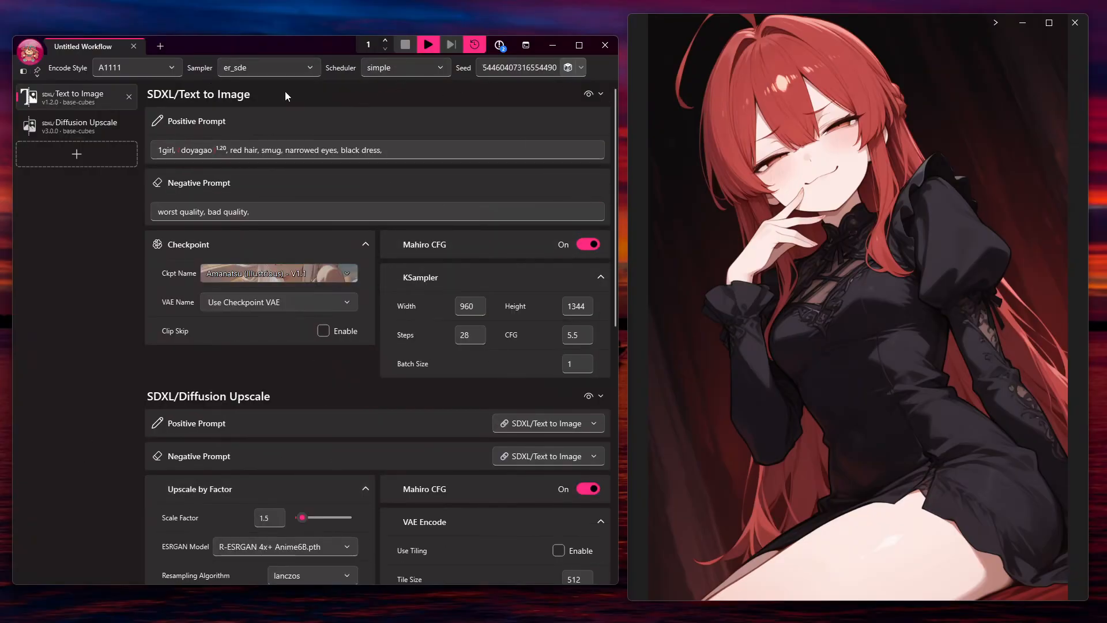
left_click(37, 71)
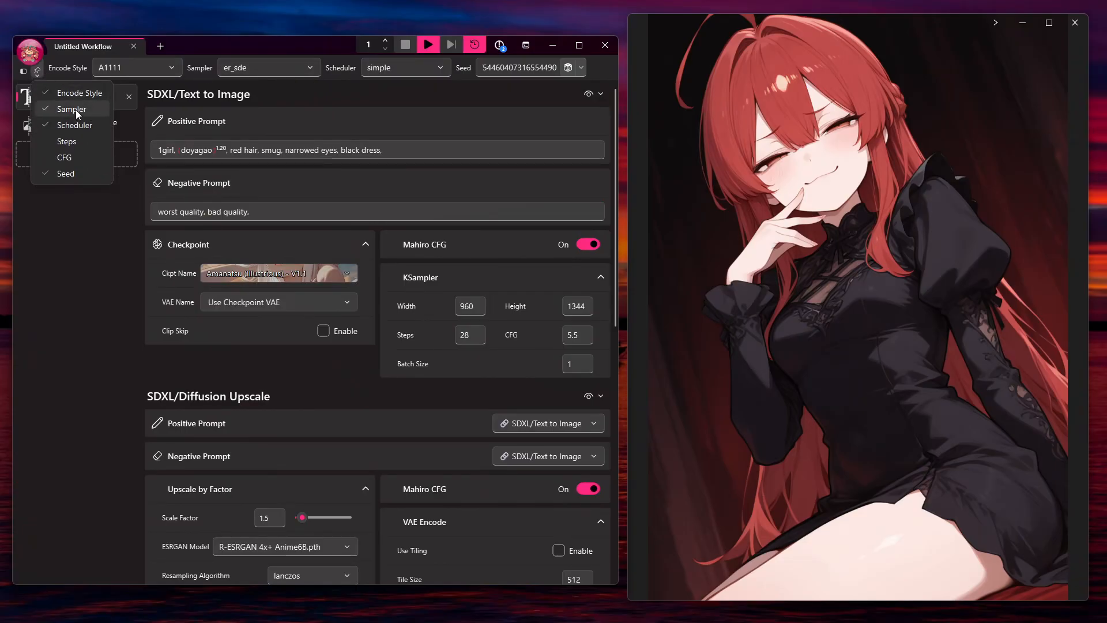
left_click(57, 109)
Check the separate Sampler settings in both cubes' KSampler sections and pin Sampler as a global setting again.
scroll(375, 323, "down", 5)
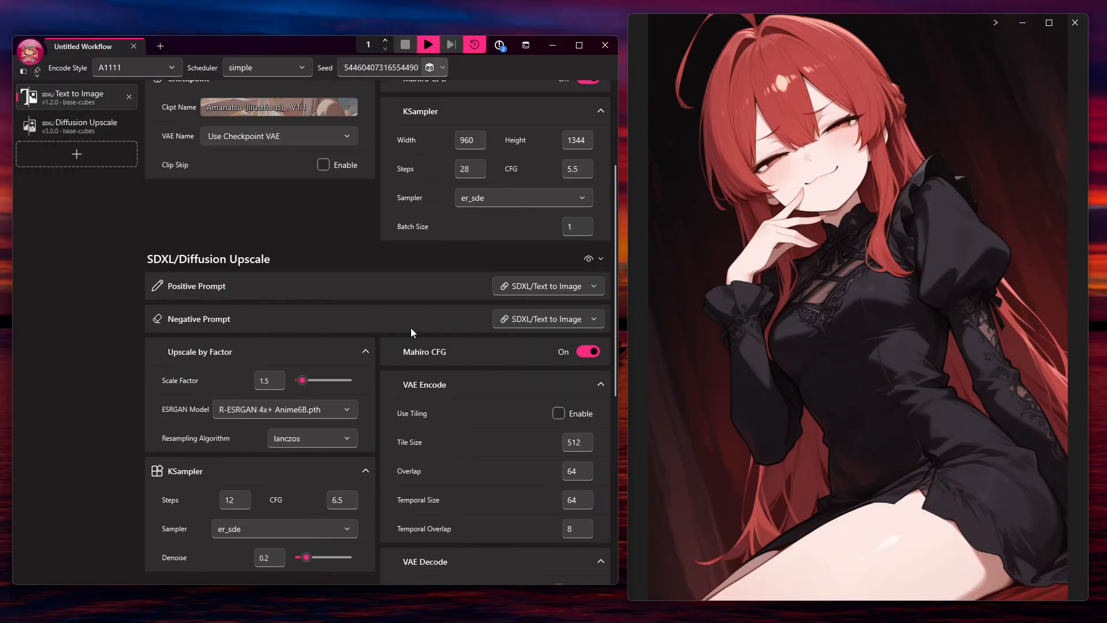
scroll(436, 348, "up", 1)
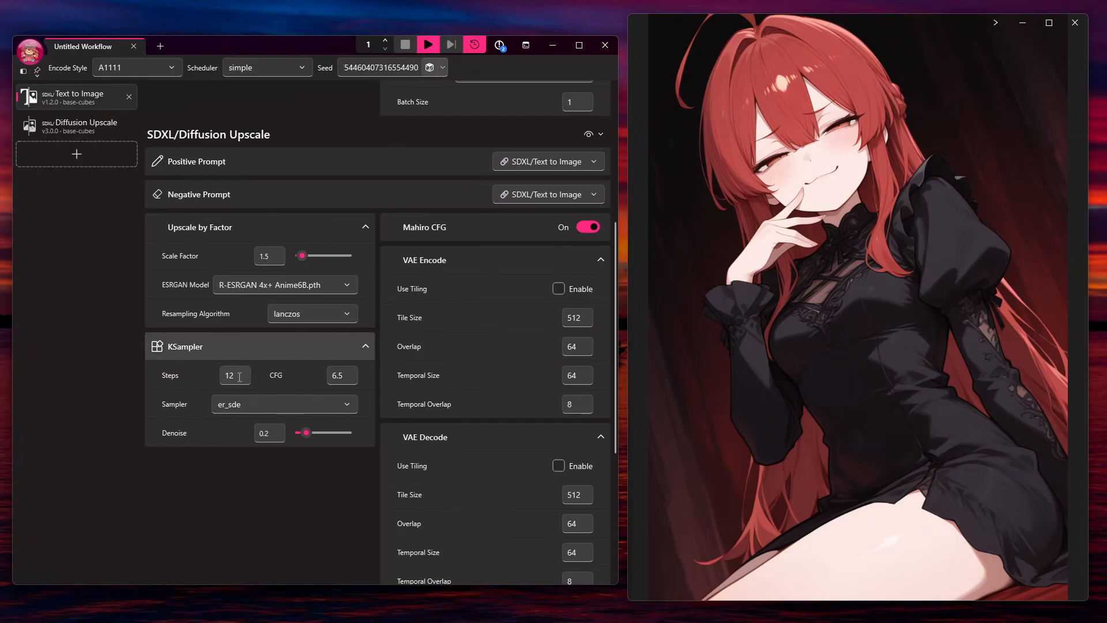
scroll(374, 434, "up", 2)
scroll(374, 434, "up", 5)
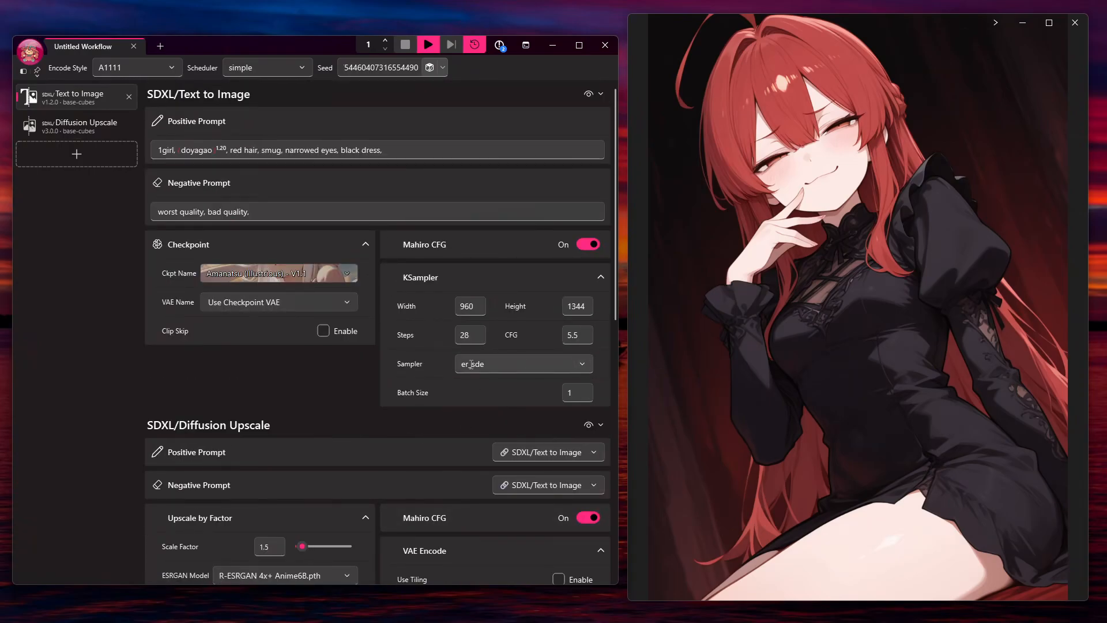
scroll(334, 441, "down", 5)
scroll(319, 446, "up", 1)
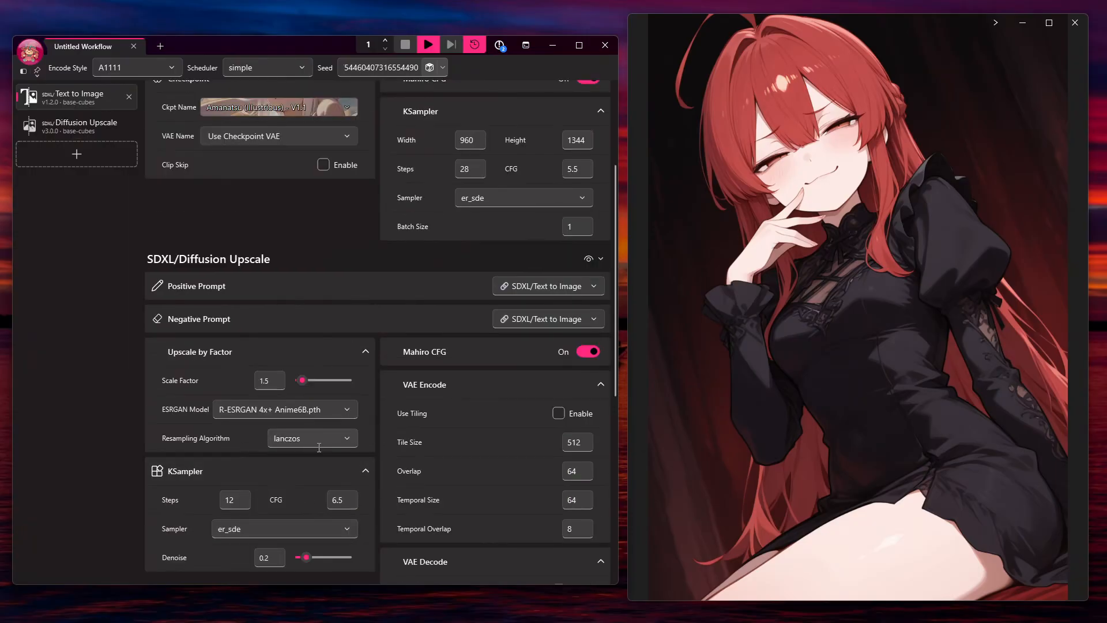
scroll(317, 446, "up", 4)
left_click(37, 71)
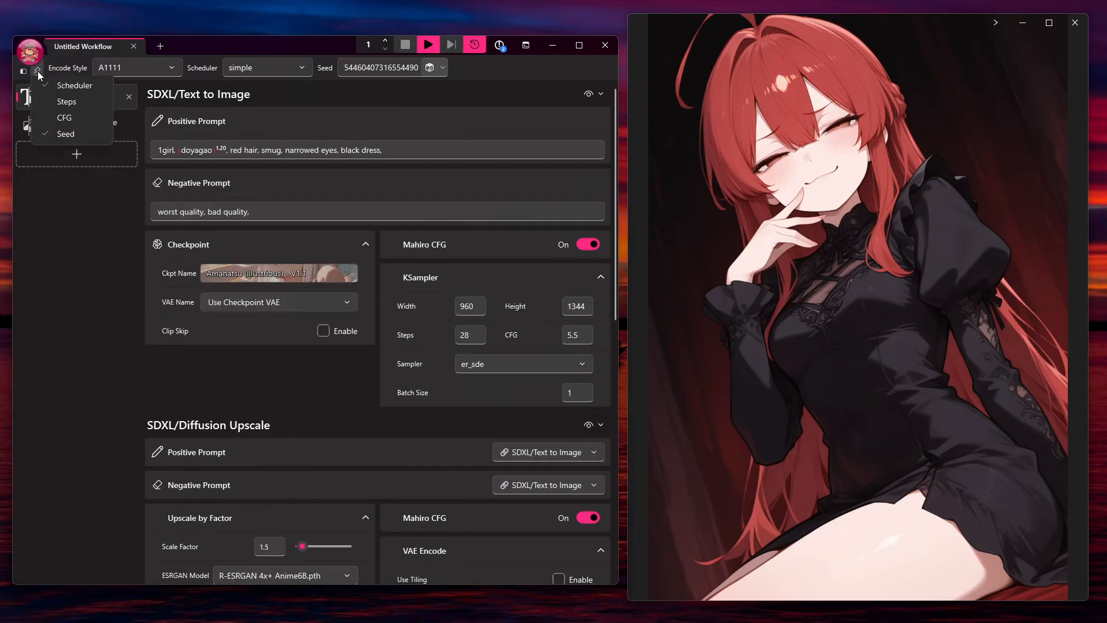
left_click(67, 110)
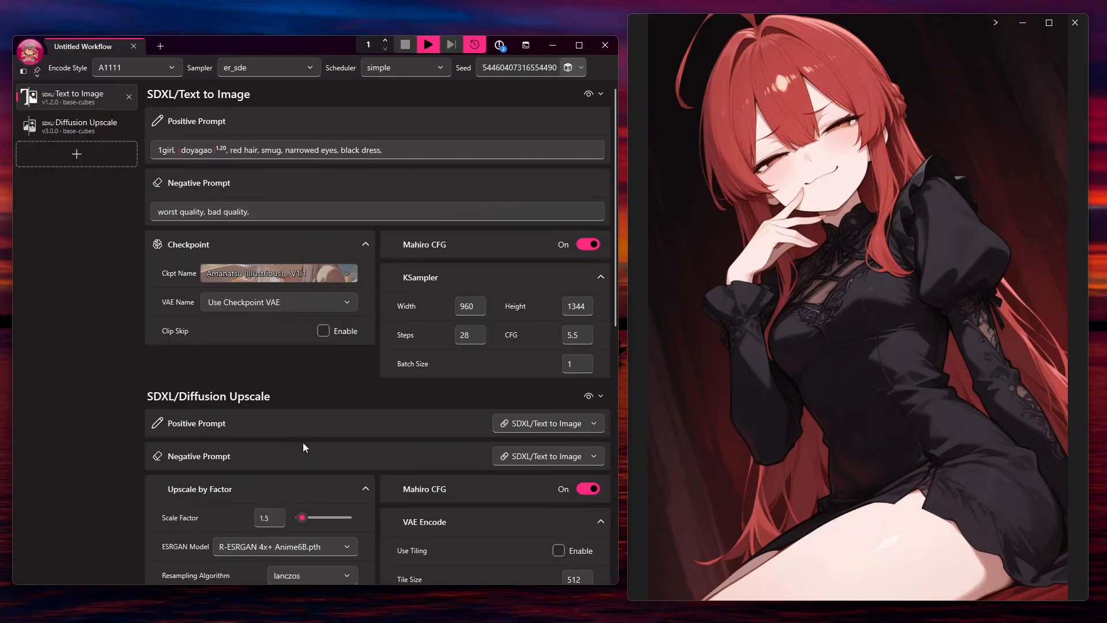
Generate a new image with the stacked Text to Image and Diffusion Upscale cubes.
scroll(364, 448, "down", 3)
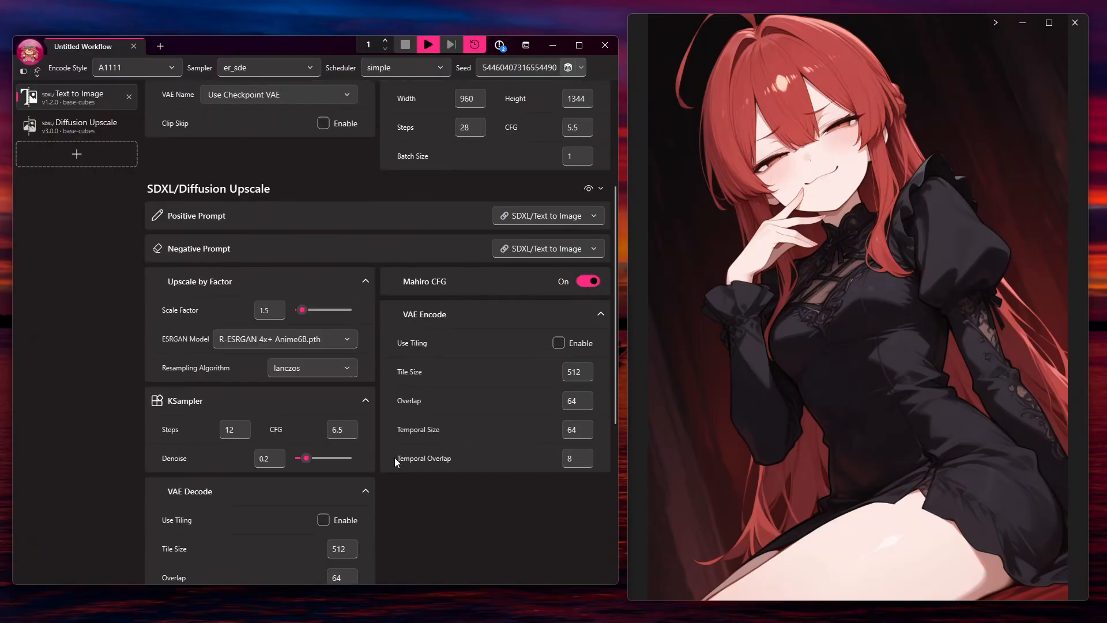
scroll(396, 518, "down", 1)
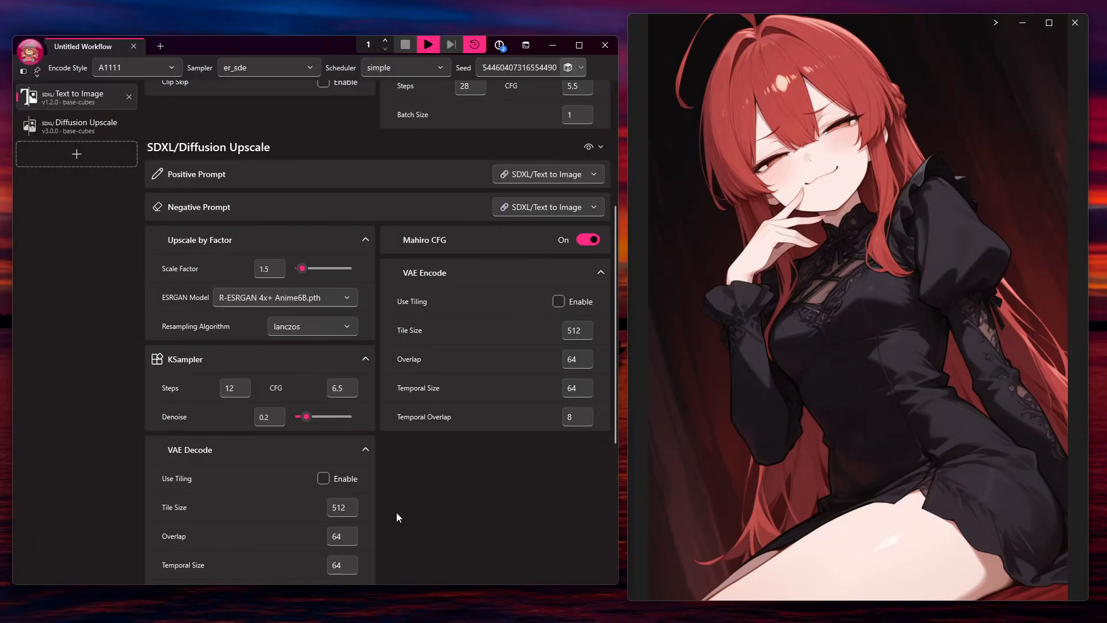
scroll(396, 513, "up", 4)
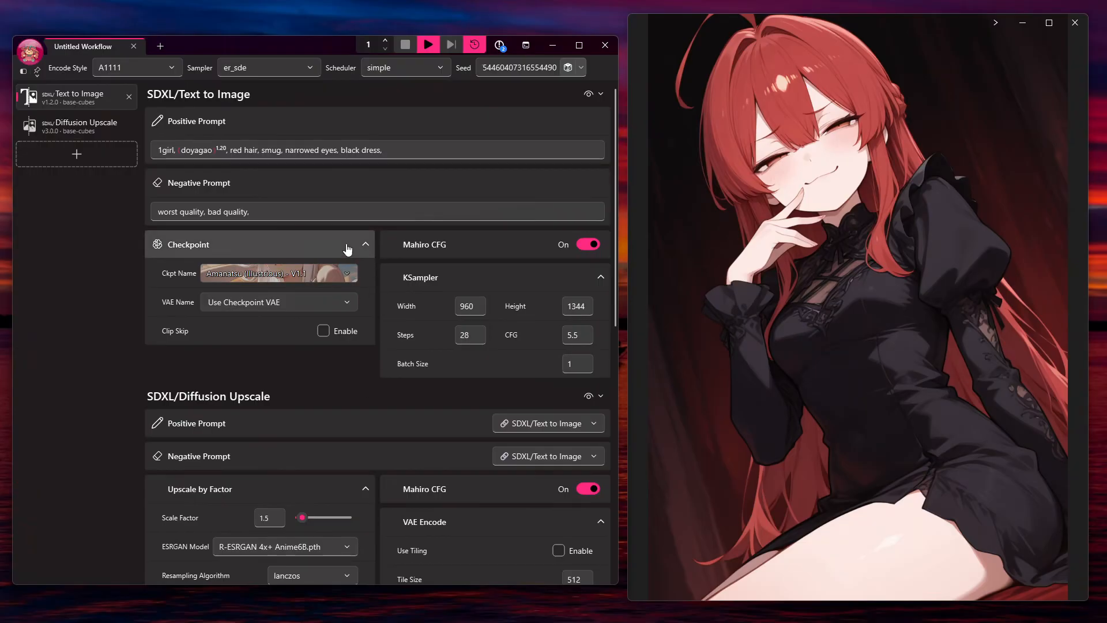
left_click(428, 46)
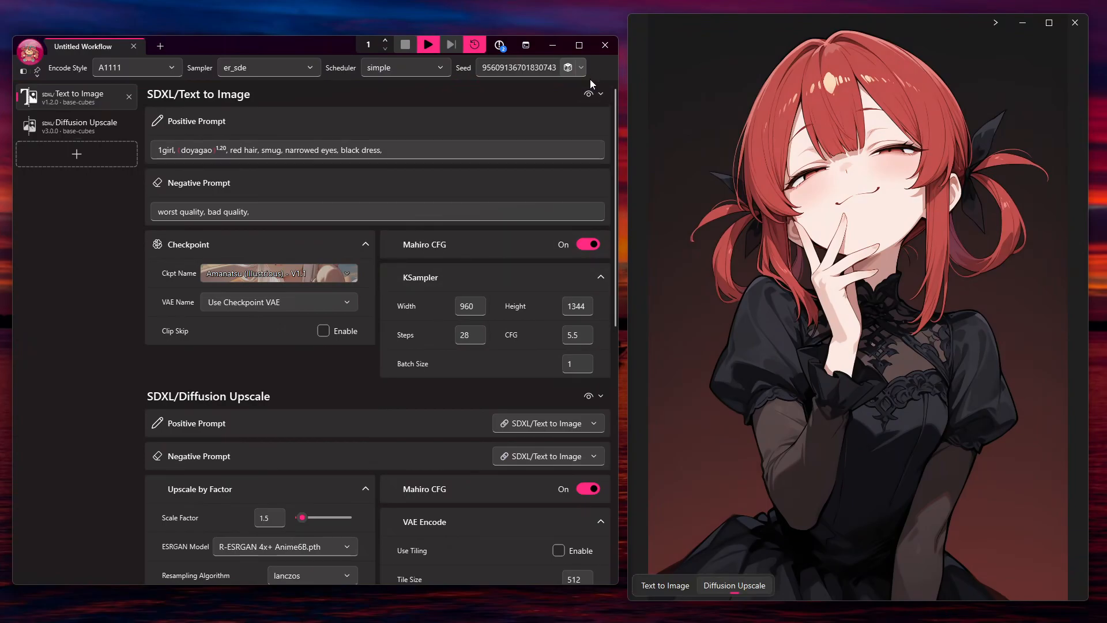
Minimize the workflow window and place the canvas window in the middle of the desktop.
left_click(533, 45)
left_click_drag(791, 22, 480, 29)
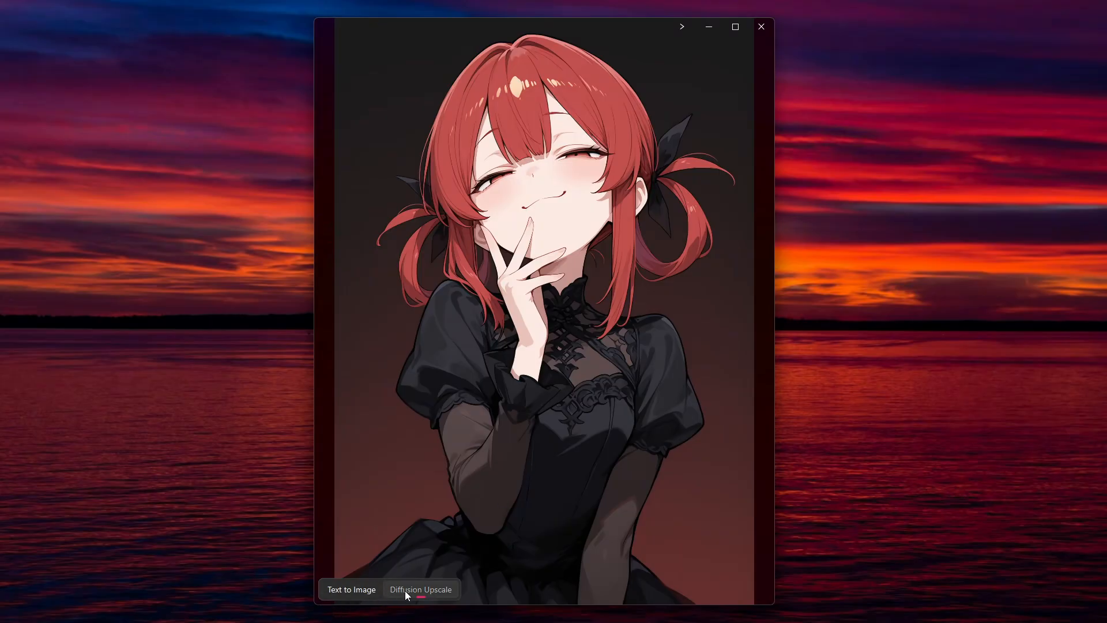
Inspect the Diffusion Upscale output's eyes, face, hand and dress details at close range in the canvas window.
left_click(346, 591)
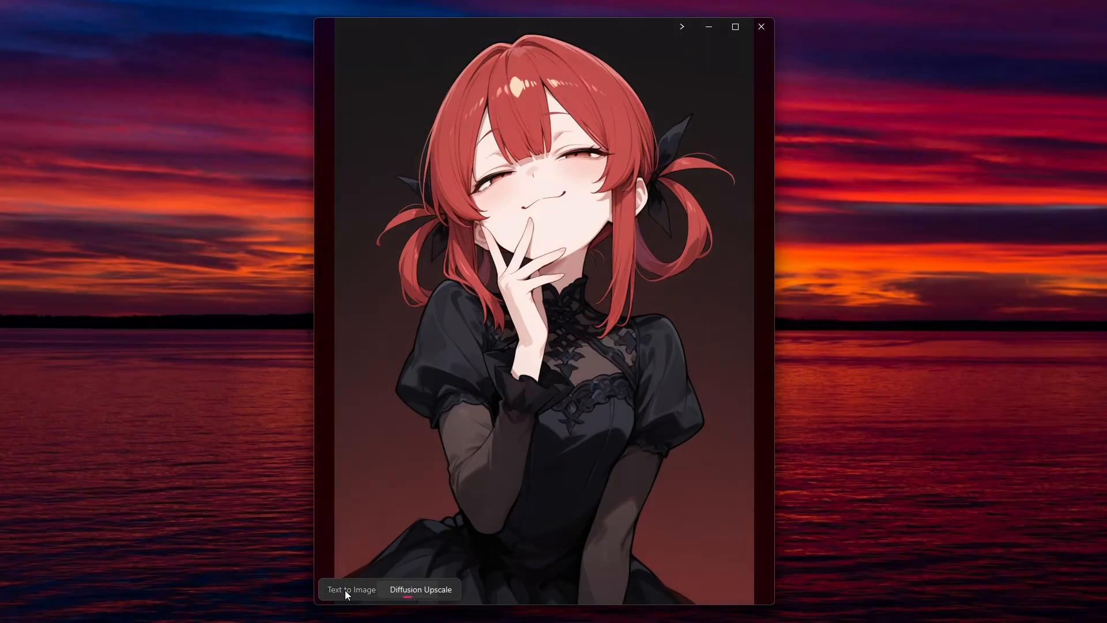
left_click(436, 590)
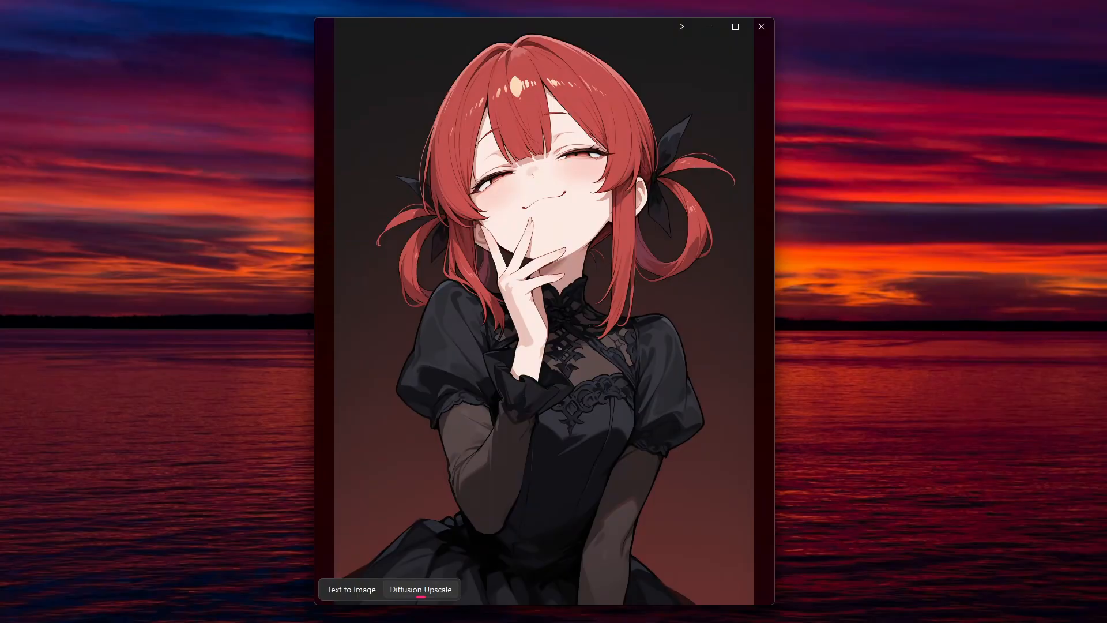
scroll(549, 157, "up", 4)
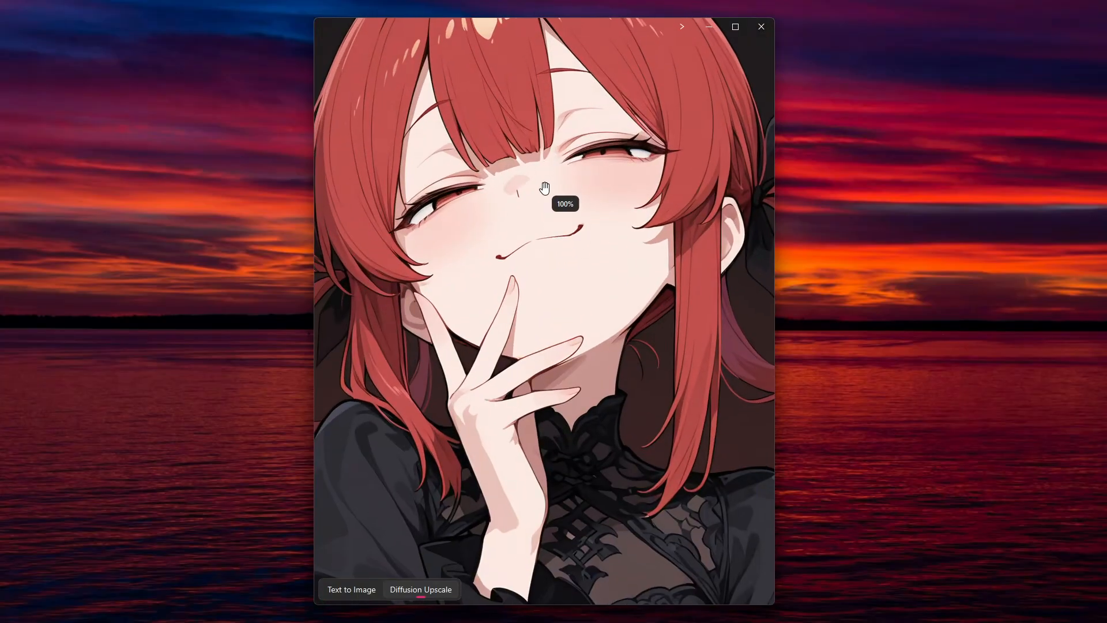
left_click_drag(546, 189, 554, 225)
left_click_drag(398, 420, 410, 421)
scroll(519, 372, "down", 3)
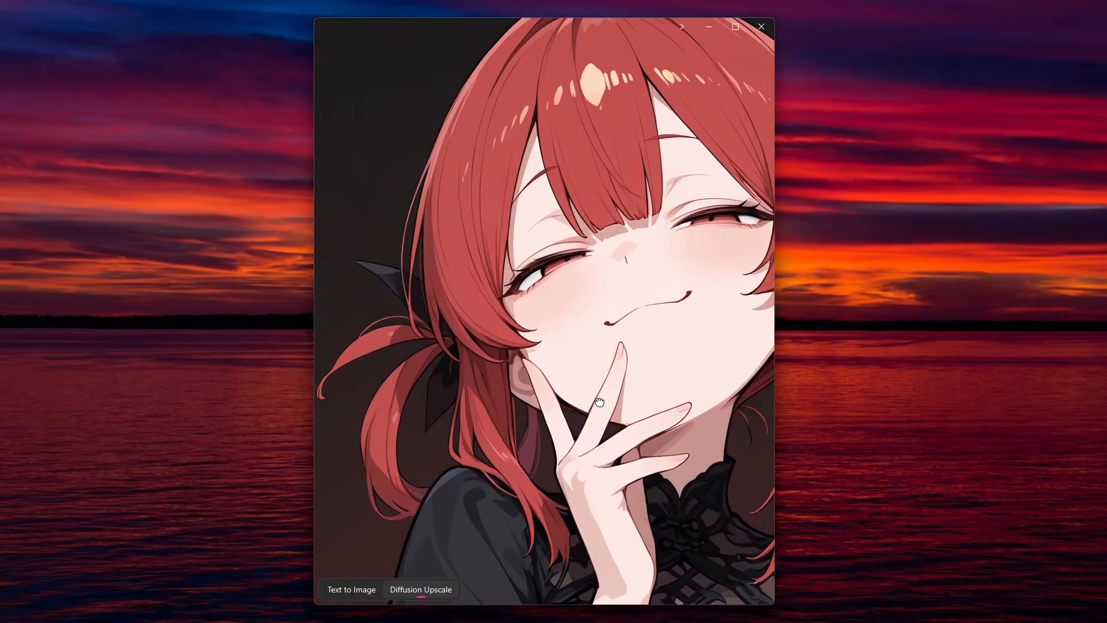
scroll(557, 374, "up", 4)
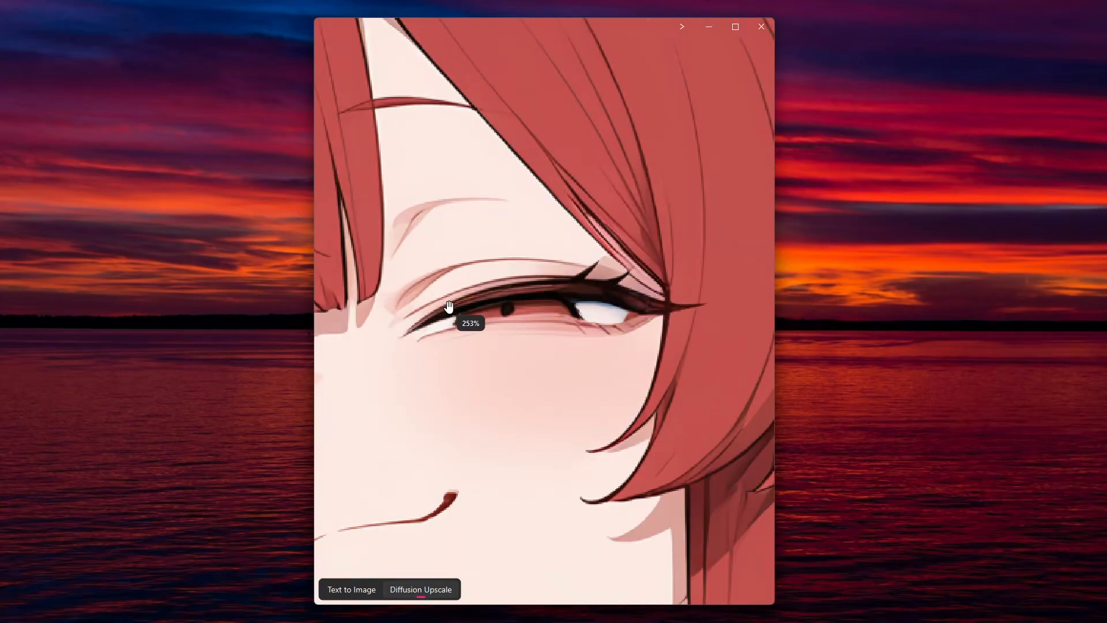
left_click_drag(347, 356, 690, 314)
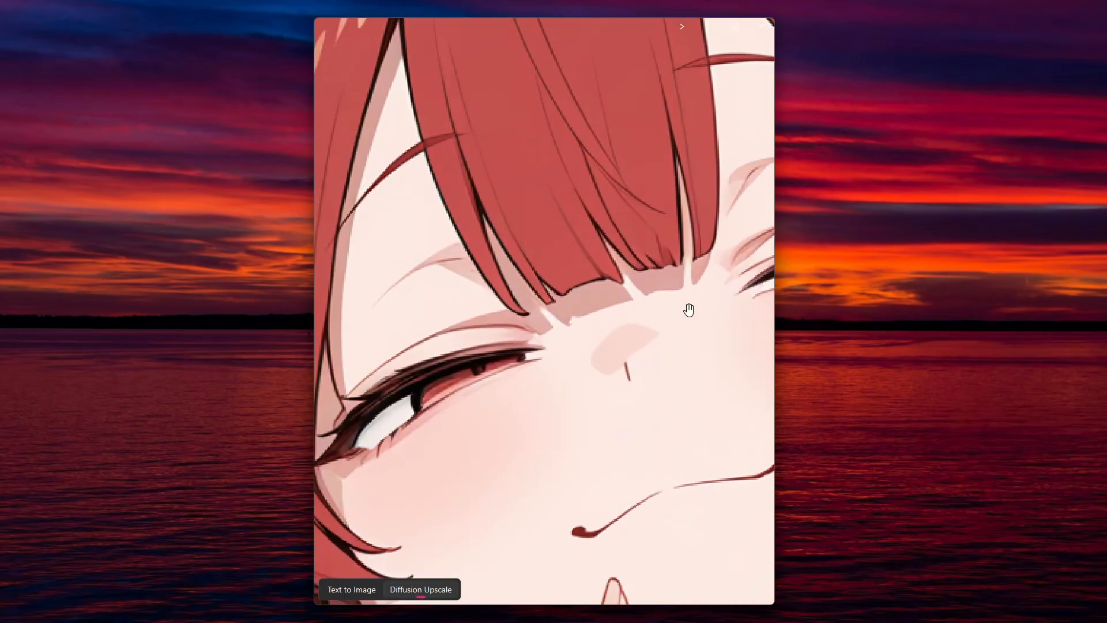
left_click_drag(580, 334, 683, 209)
scroll(620, 221, "down", 5)
scroll(571, 148, "up", 3)
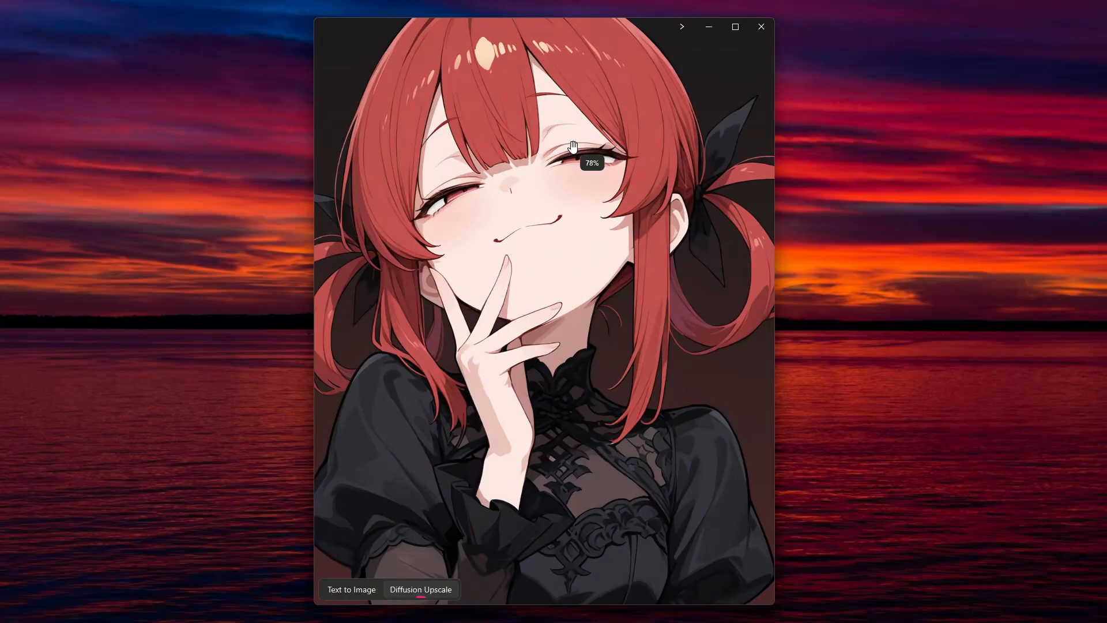
left_click_drag(562, 377, 591, 395)
left_click_drag(530, 508, 554, 425)
left_click_drag(600, 231, 542, 345)
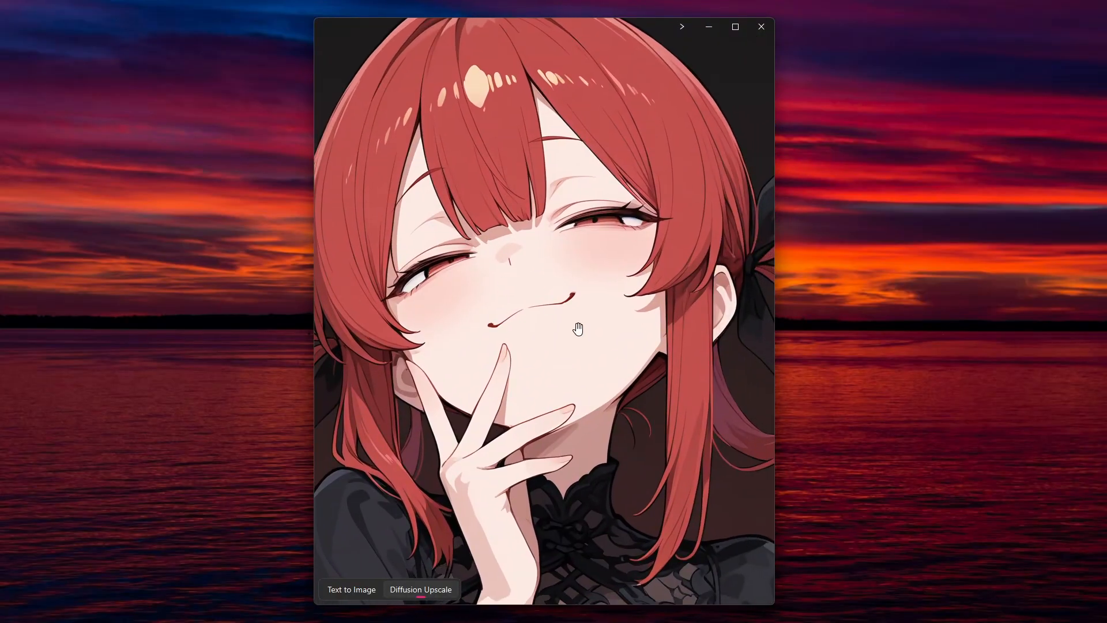
Alternate between the Text to Image and Diffusion Upscale outputs to compare the close-up face, ending on Diffusion Upscale.
left_click(349, 589)
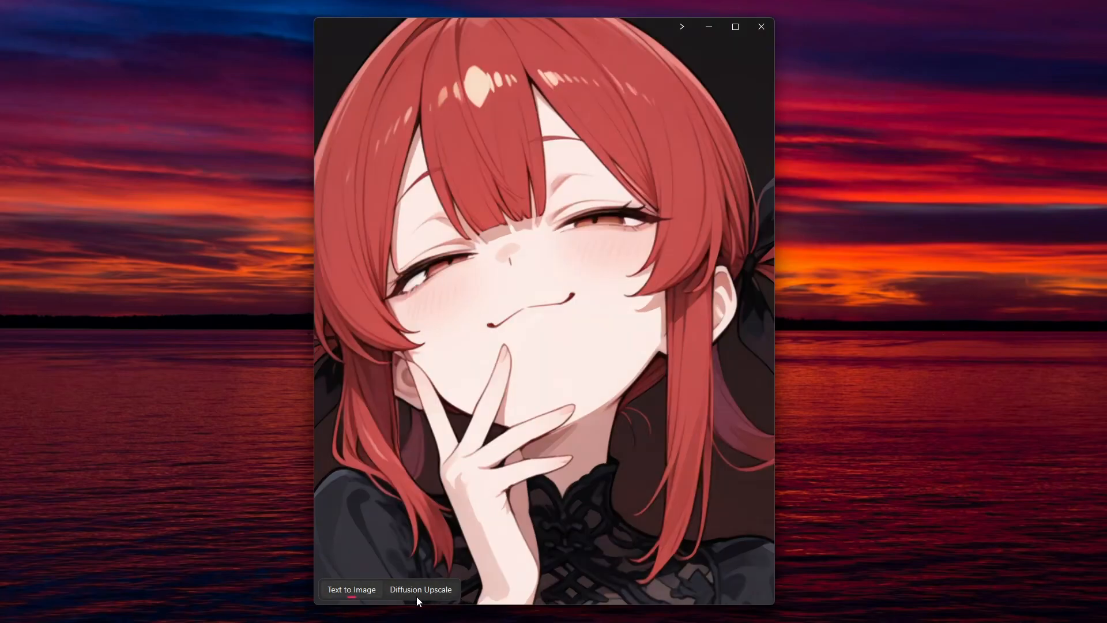
left_click(427, 591)
left_click(344, 591)
left_click(419, 591)
left_click(369, 593)
left_click(419, 590)
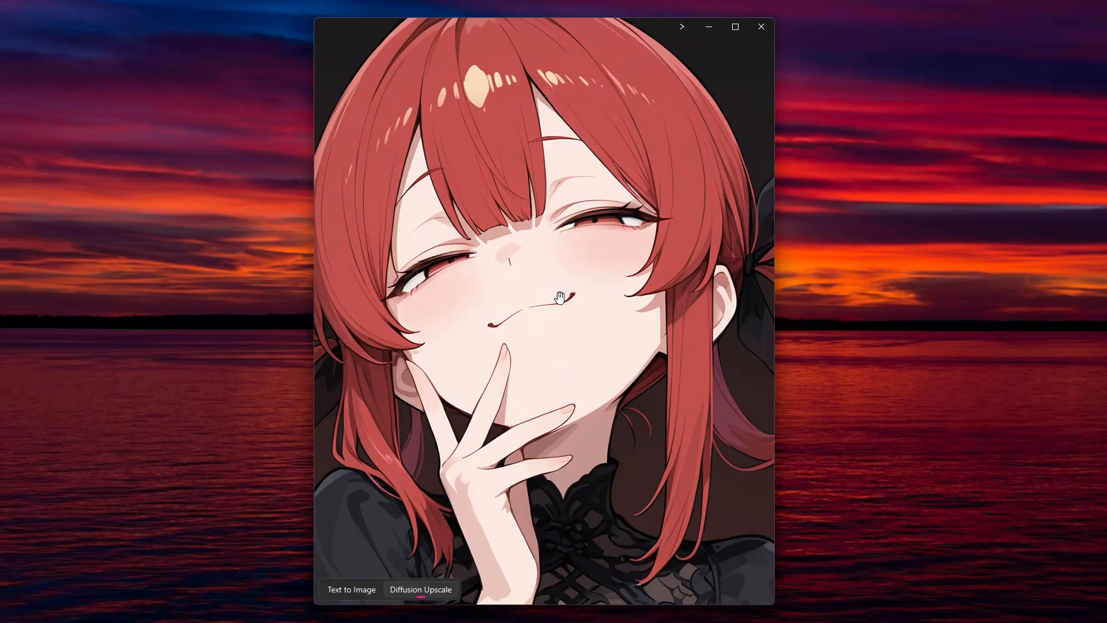
Compare Text to Image and Diffusion Upscale in the split view by shifting its divider, and return to the single-image view.
right_click(512, 321)
left_click(555, 339)
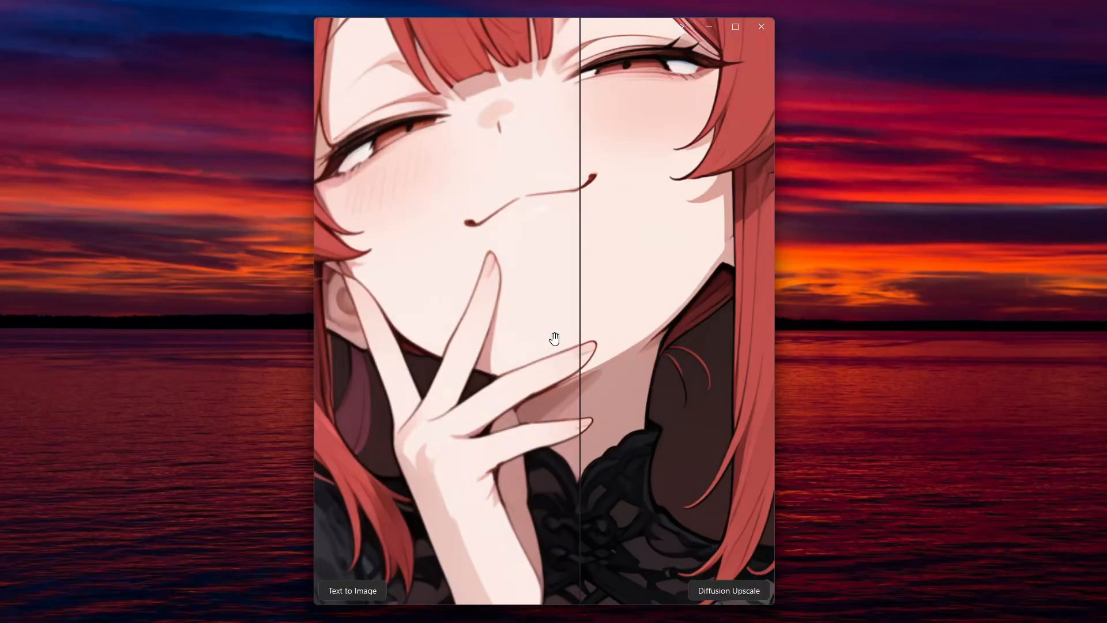
scroll(551, 341, "down", 5)
left_click_drag(574, 222, 550, 224)
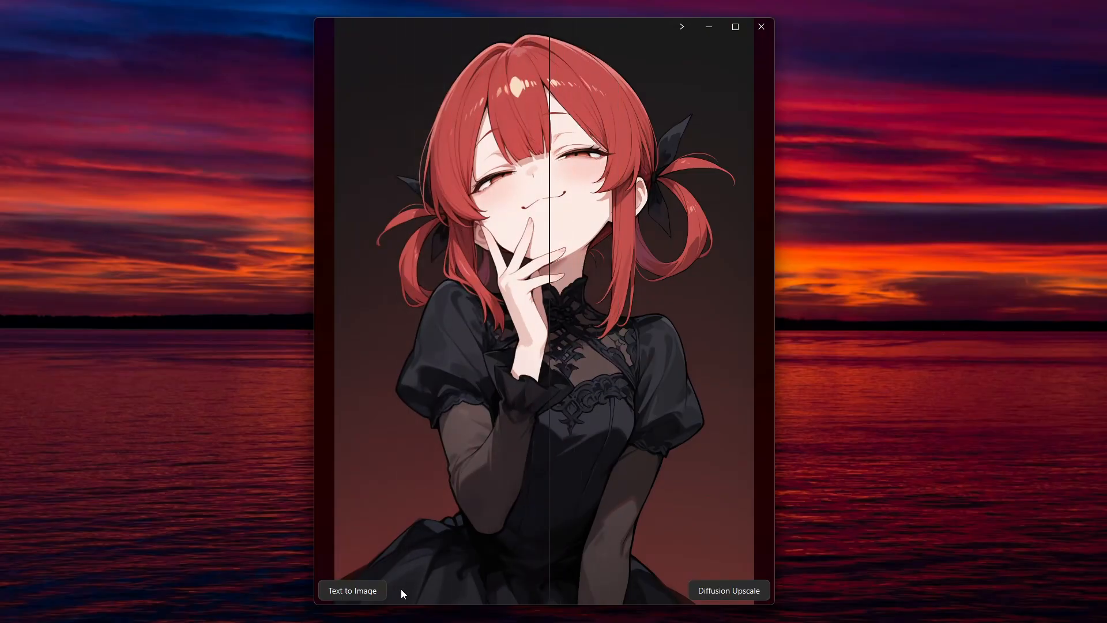
left_click(354, 590)
left_click(354, 590)
mouse_move(550, 212)
left_mouse_down()
mouse_move(430, 211)
mouse_move(551, 223)
left_mouse_up()
right_click(489, 410)
left_click(505, 424)
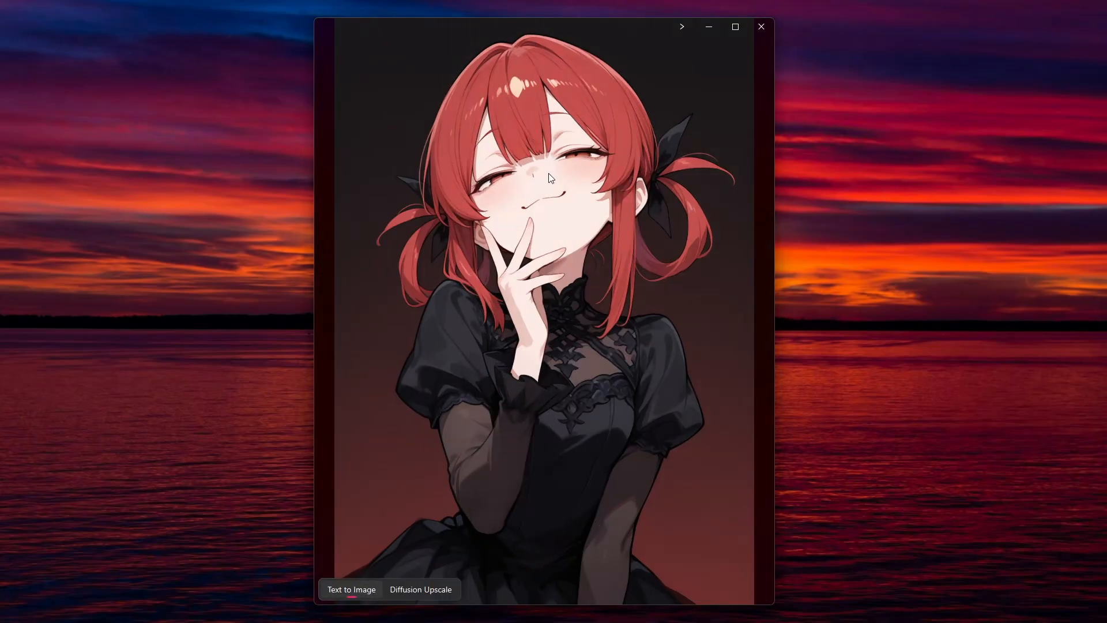
Display the Diffusion Upscale output and examine its face up close before fitting the whole image in the window.
scroll(531, 283, "up", 2)
left_click(428, 589)
scroll(538, 192, "up", 3)
left_click_drag(538, 192, 571, 327)
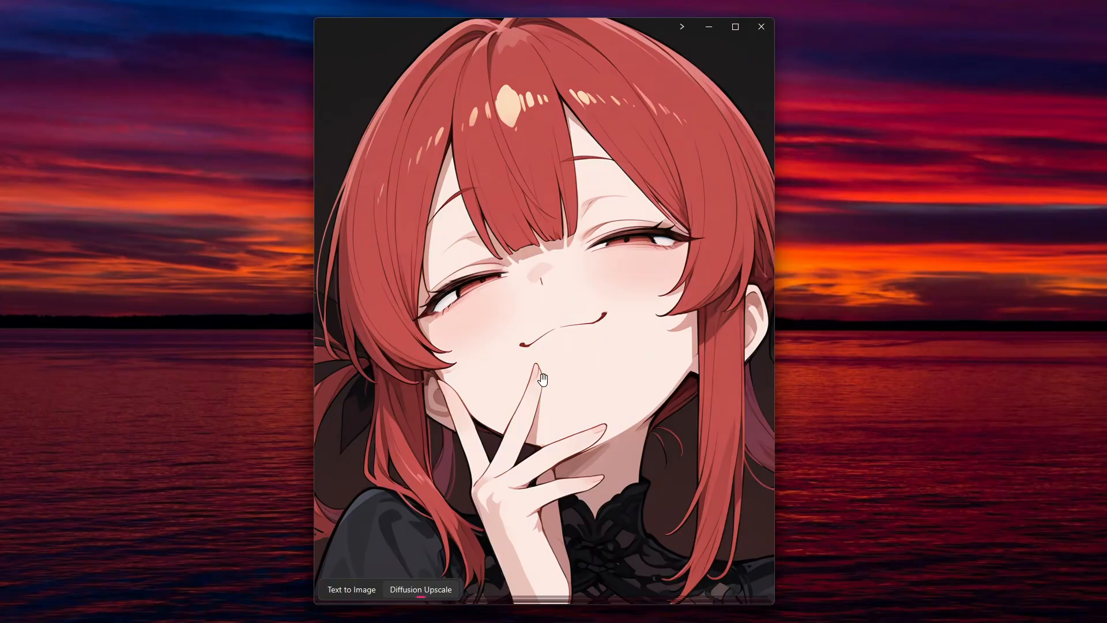
scroll(543, 379, "down", 3)
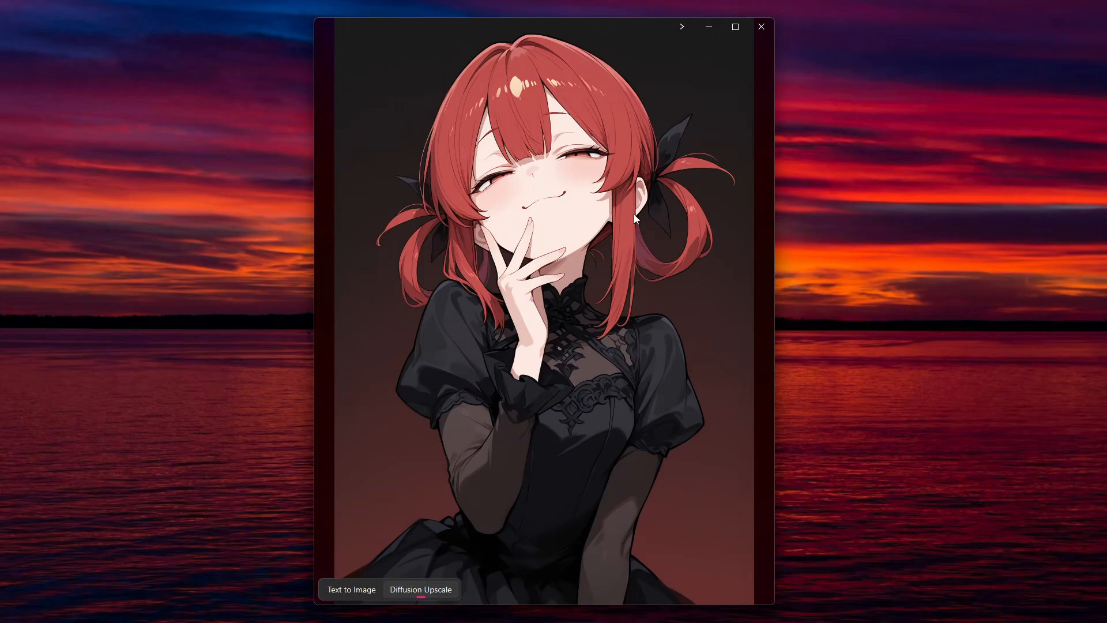
Expand the canvas window's generation controls and arrange the canvas and the workflow editor side by side.
left_click(682, 27)
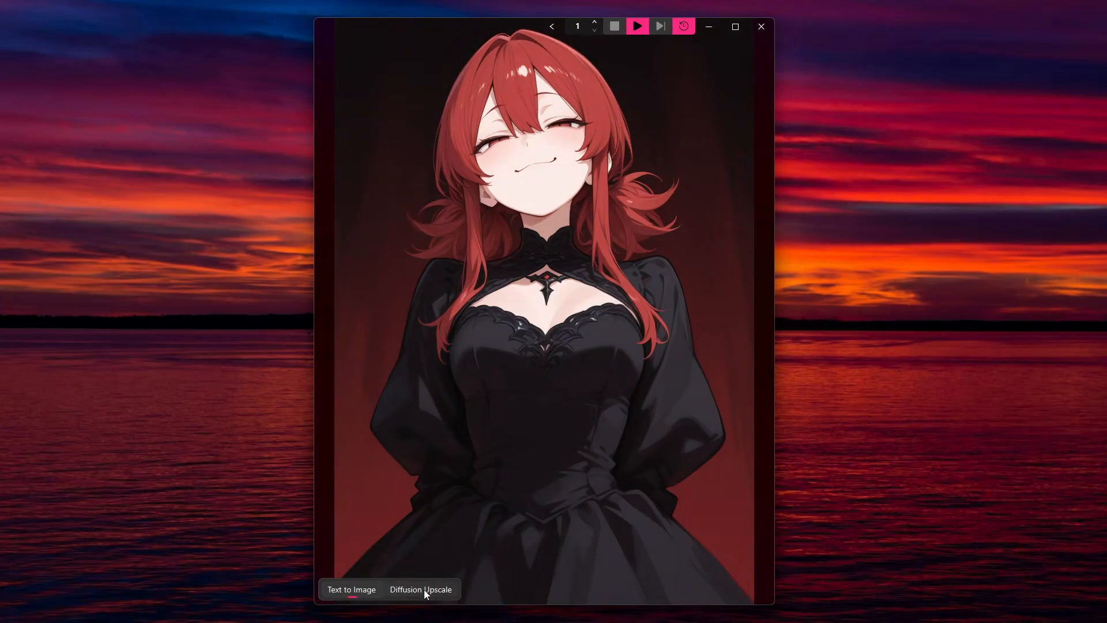
left_click_drag(425, 26, 724, 30)
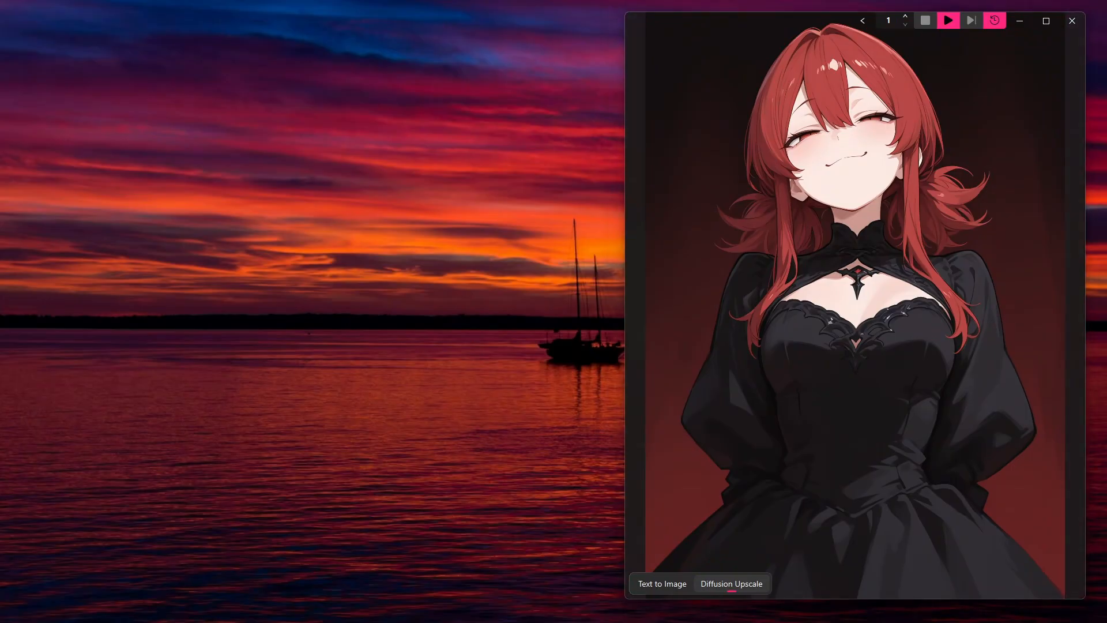
key("alt+Tab")
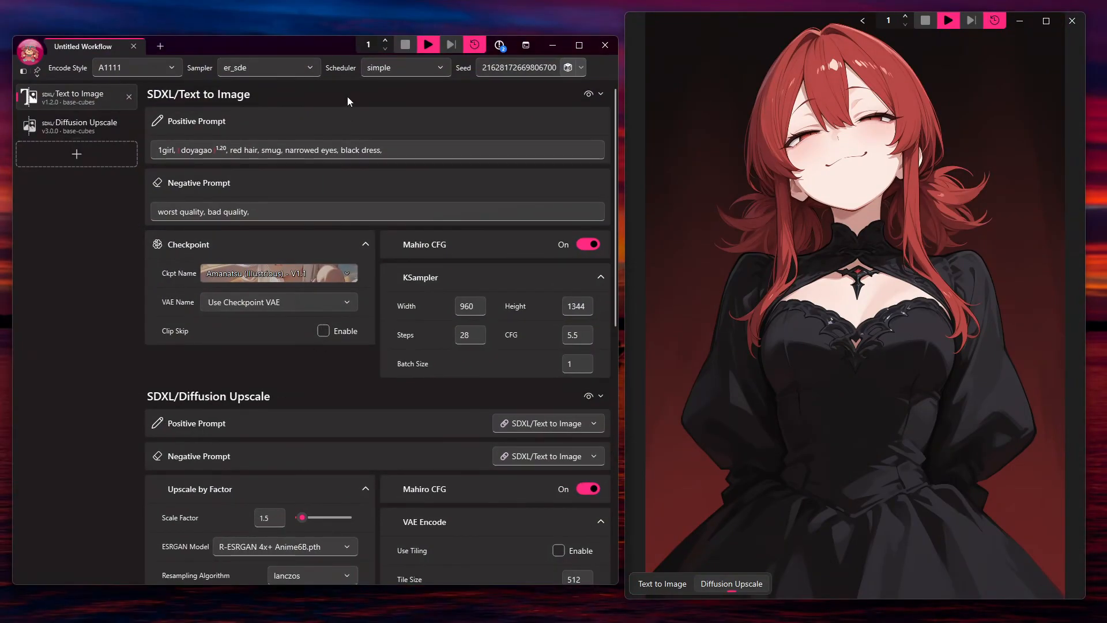
left_click_drag(316, 48, 316, 43)
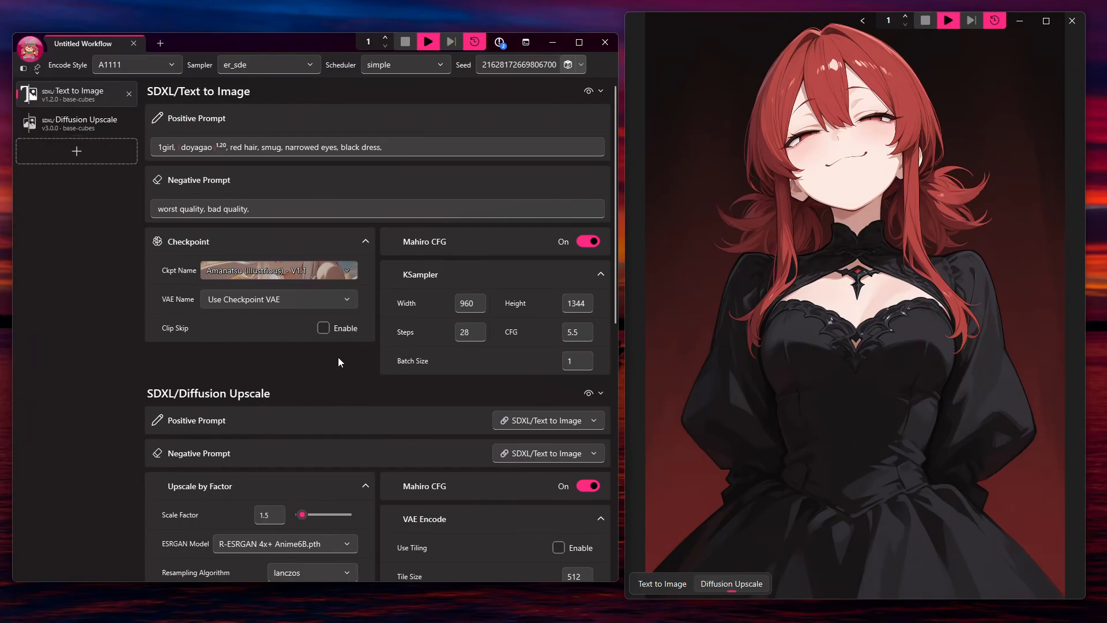
Open the Pink Witch workflow beside its canvas output and show its Anima Text to Image cube.
left_click_drag(834, 413, 511, 393)
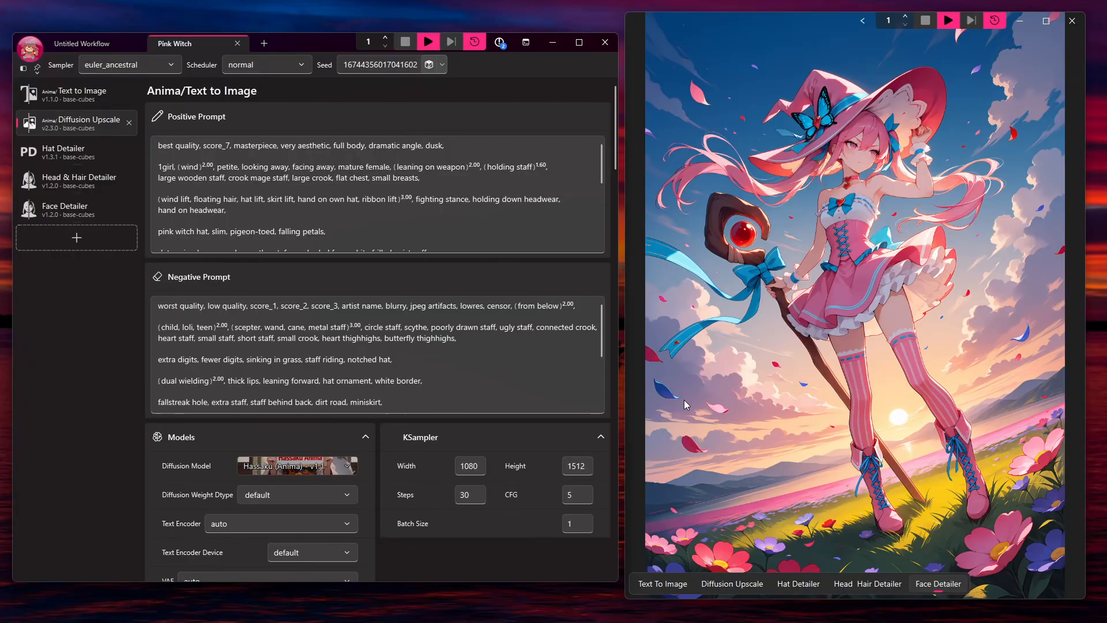
left_click(81, 394)
scroll(438, 466, "up", 8)
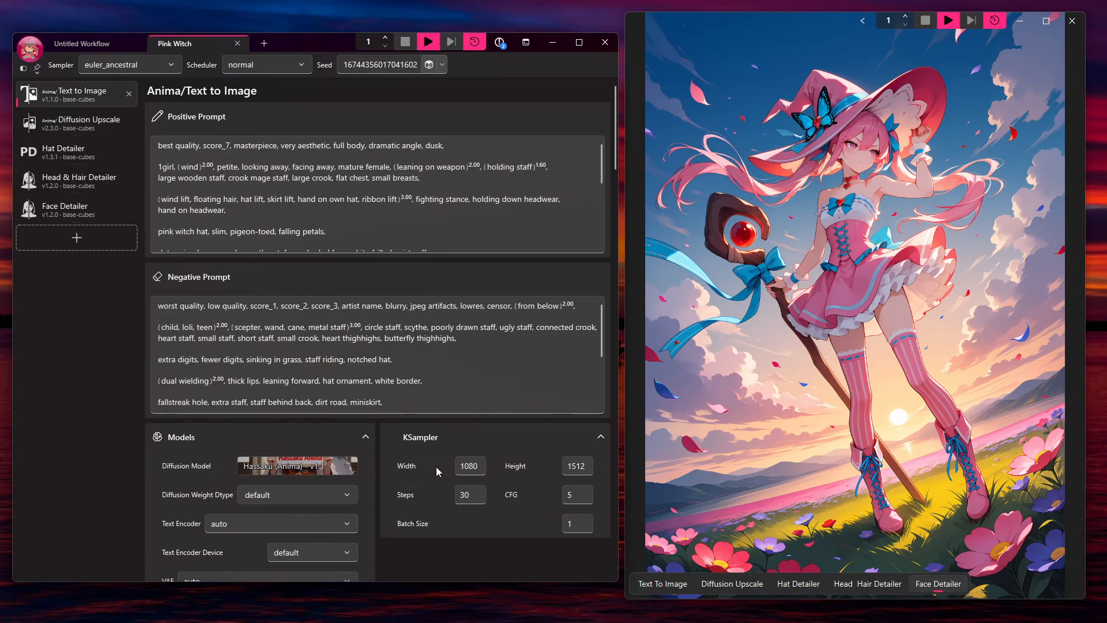
left_click(881, 293)
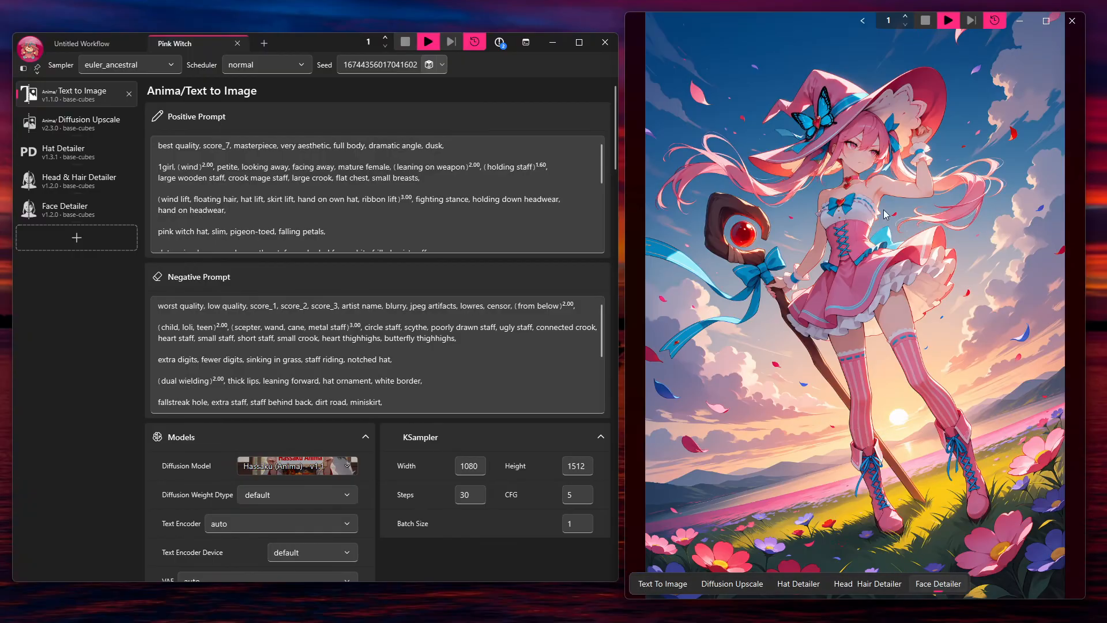
Compare the witch's close-up across the Text To Image, Diffusion Upscale, Hat Detailer, Head & Hair Detailer and Face Detailer outputs.
left_click(859, 153)
left_click(795, 585)
left_click(734, 586)
left_click(663, 585)
left_click(724, 584)
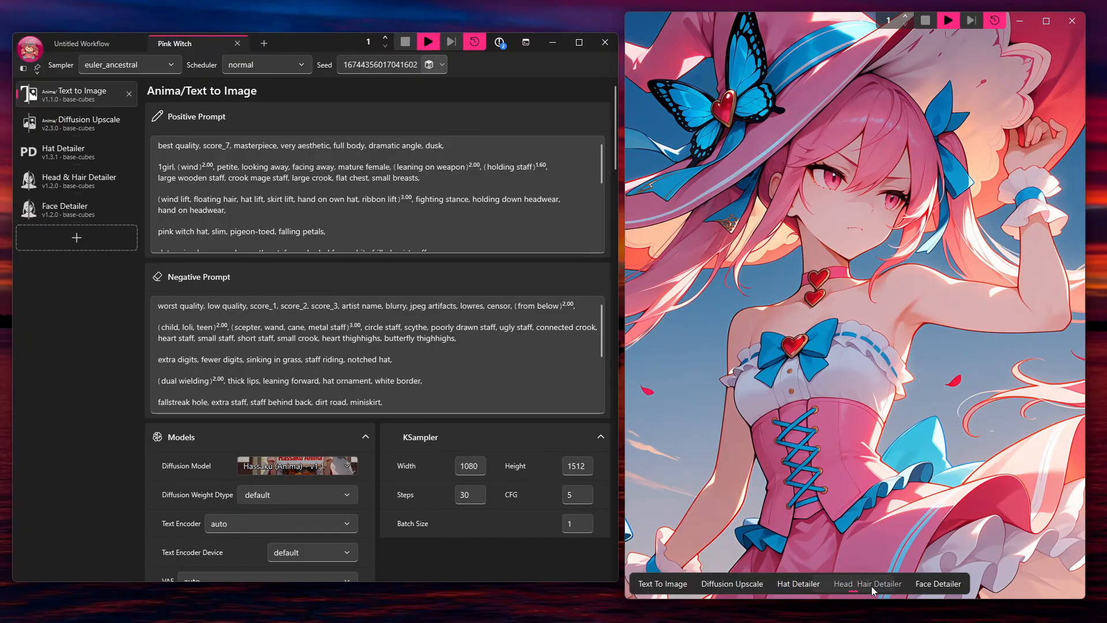
left_click(933, 585)
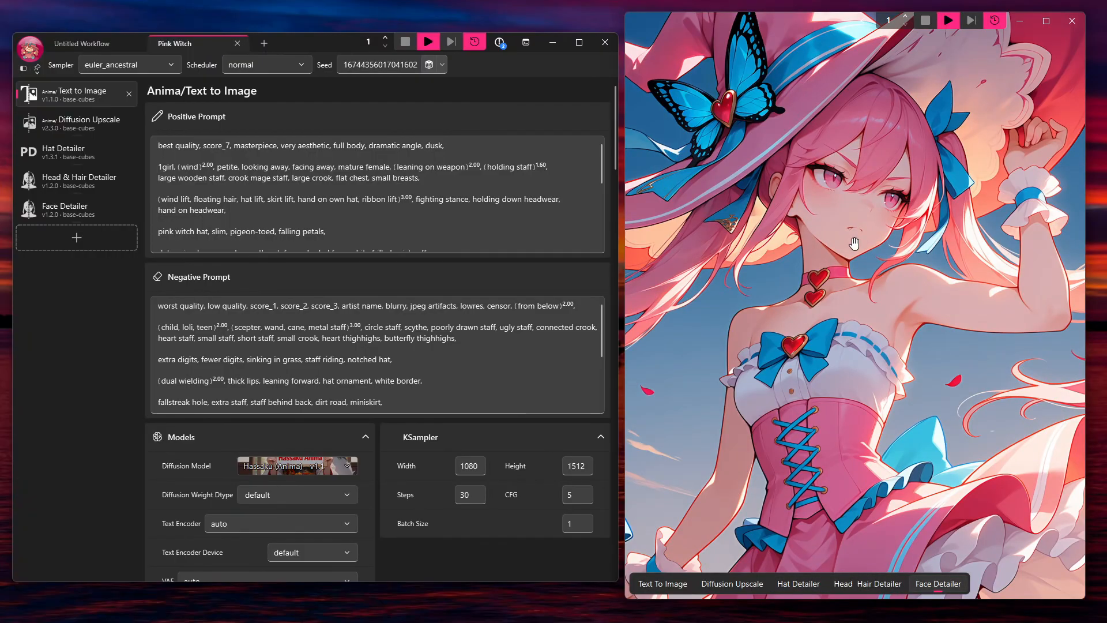
left_click(872, 583)
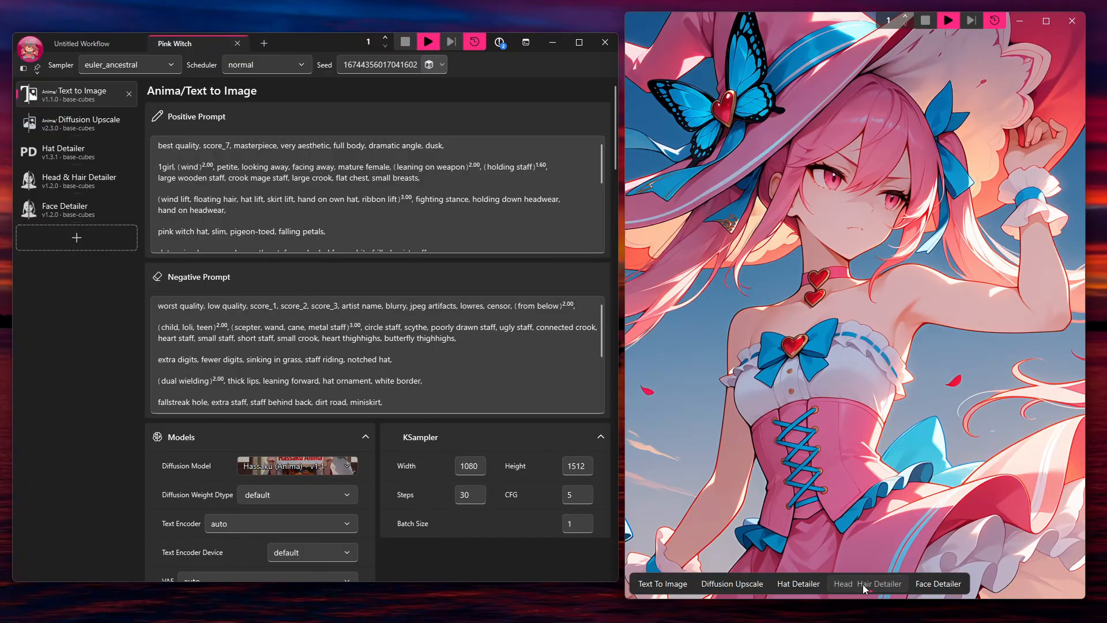
left_click(864, 588)
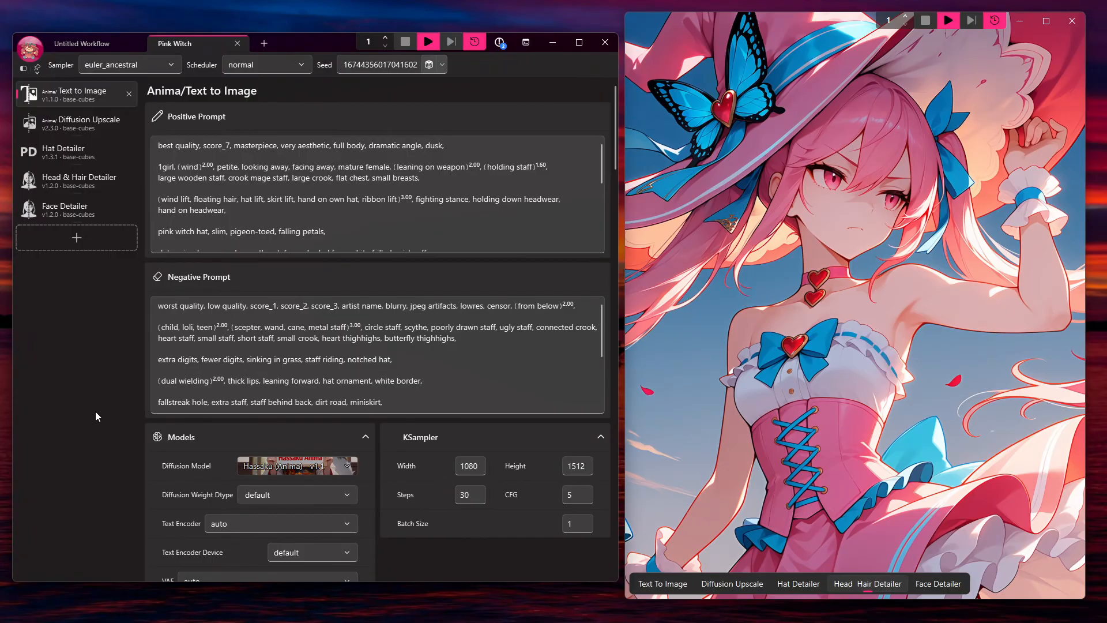
Alternate between the Head & Hair Detailer and Face Detailer cubes to compare their order, descriptions and detection models.
left_click(69, 181)
left_click(64, 209)
left_click(56, 186)
left_click(54, 214)
left_click(64, 182)
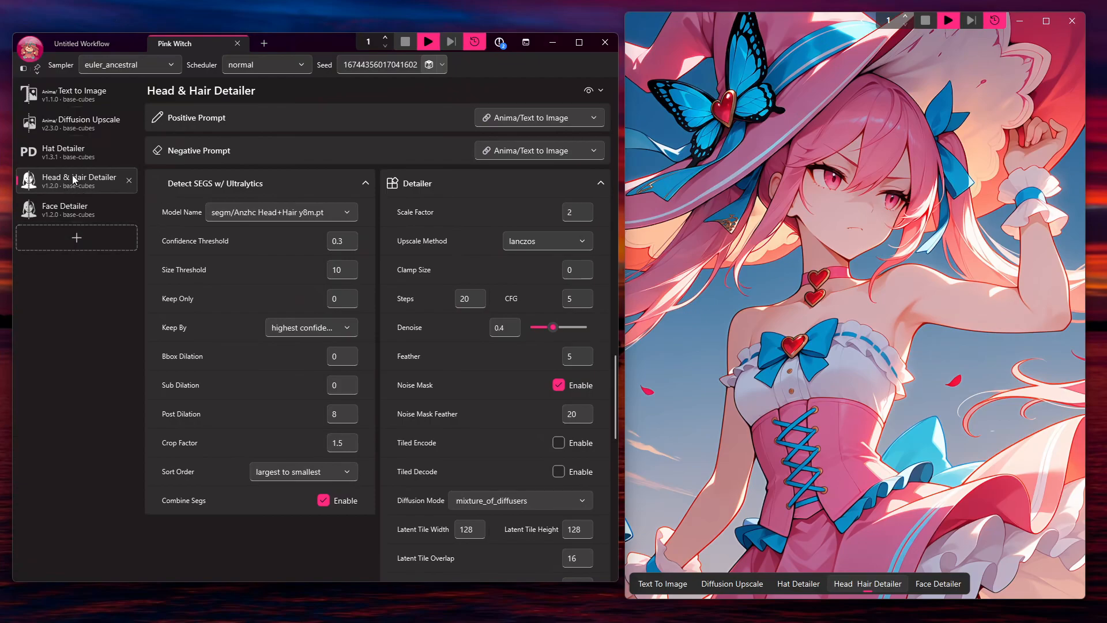
mouse_move(75, 180)
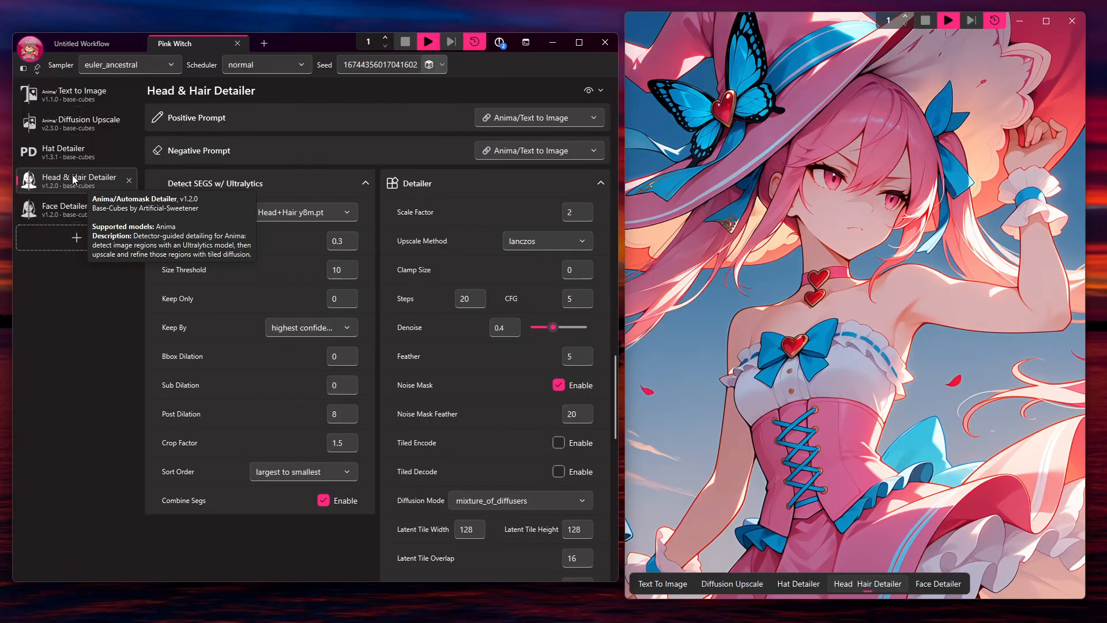
left_click(61, 214)
left_click(60, 187)
left_click(65, 215)
left_click(67, 179)
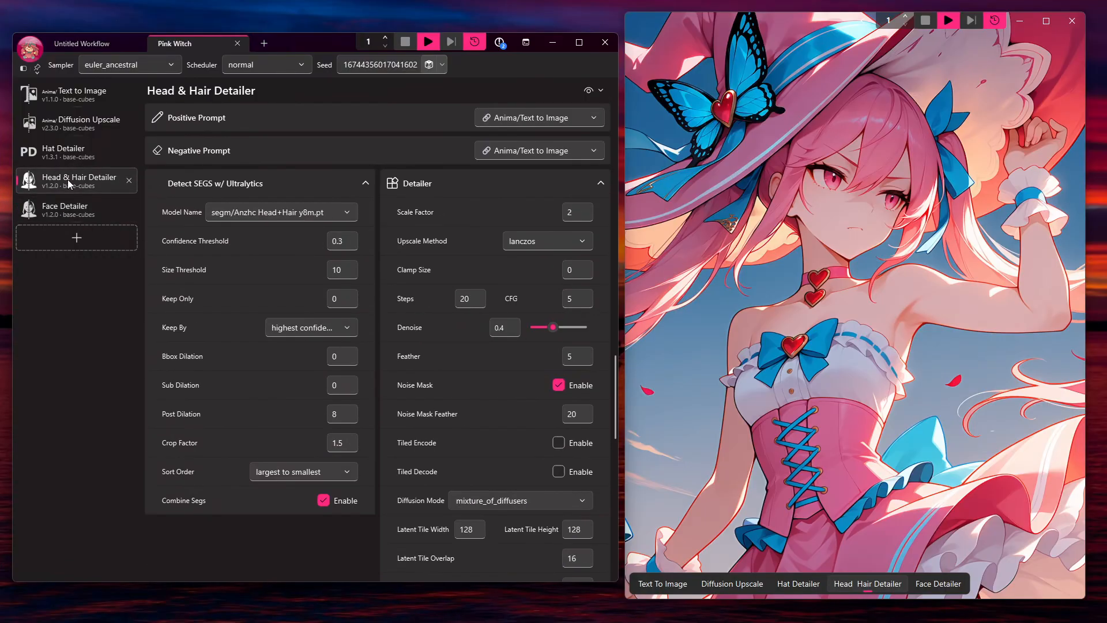
left_click(74, 210)
scroll(251, 289, "up", 1)
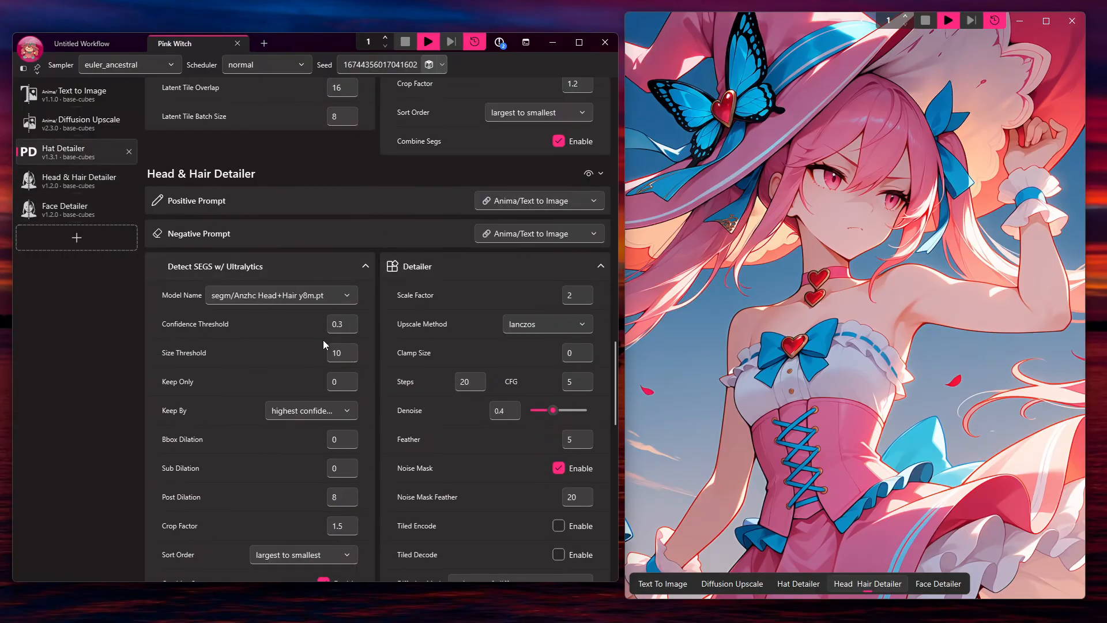
left_click(72, 210)
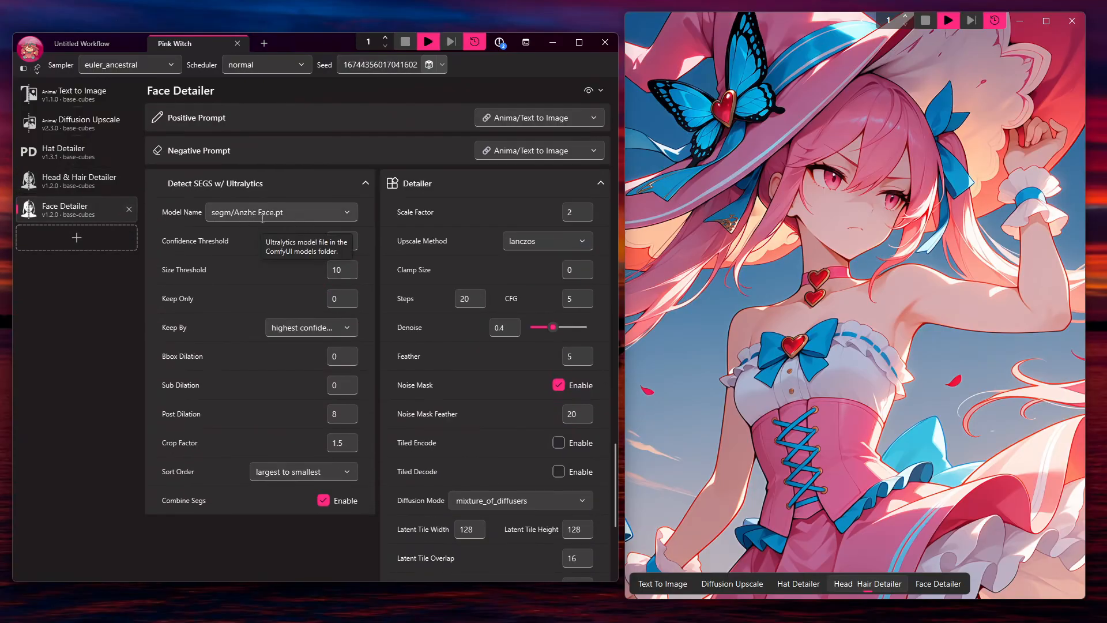
Move the Face Detailer cube ahead of the Head & Hair Detailer cube in the workflow order.
left_click(82, 182)
left_click_drag(84, 212, 81, 179)
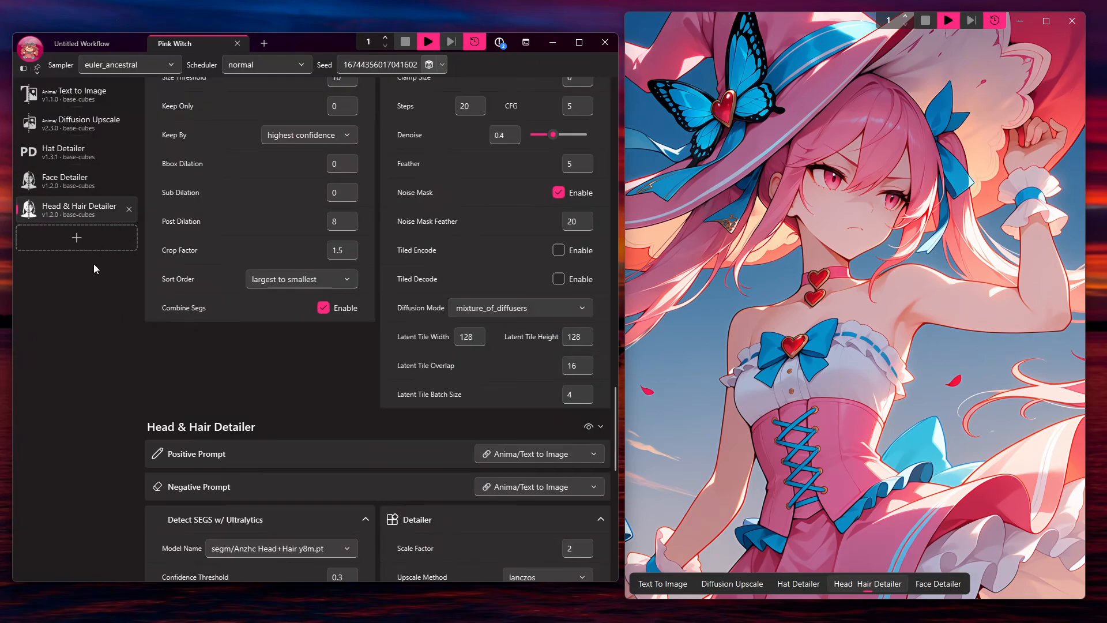
left_click(72, 182)
Move the Diffusion Upscale cube to the end of the workflow and review the reordered cubes' settings.
left_click_drag(80, 127, 80, 212)
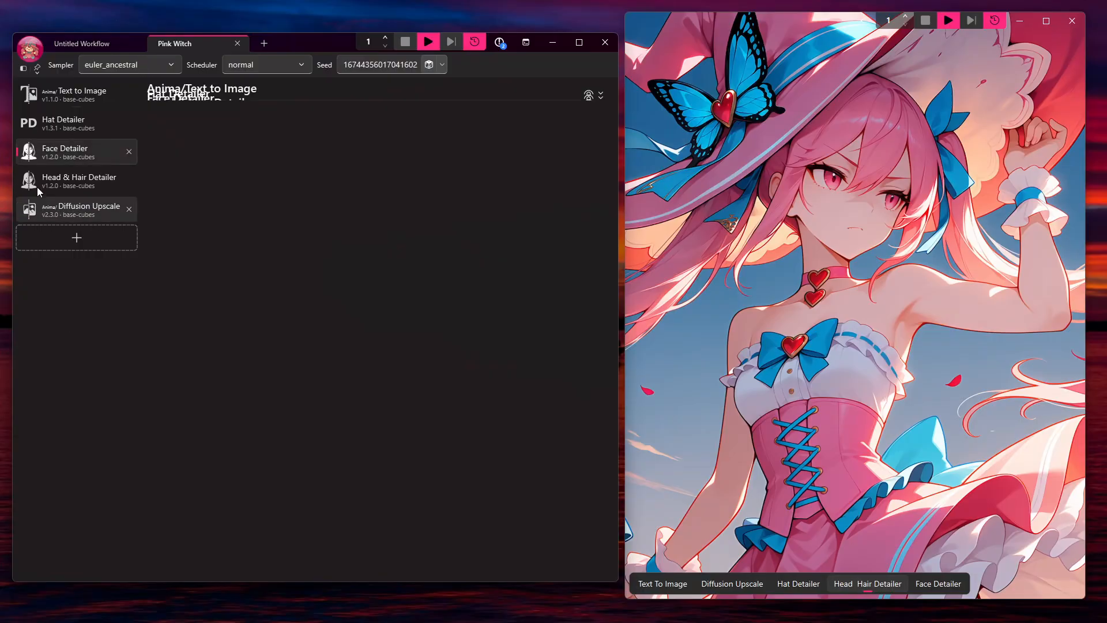
left_click(72, 181)
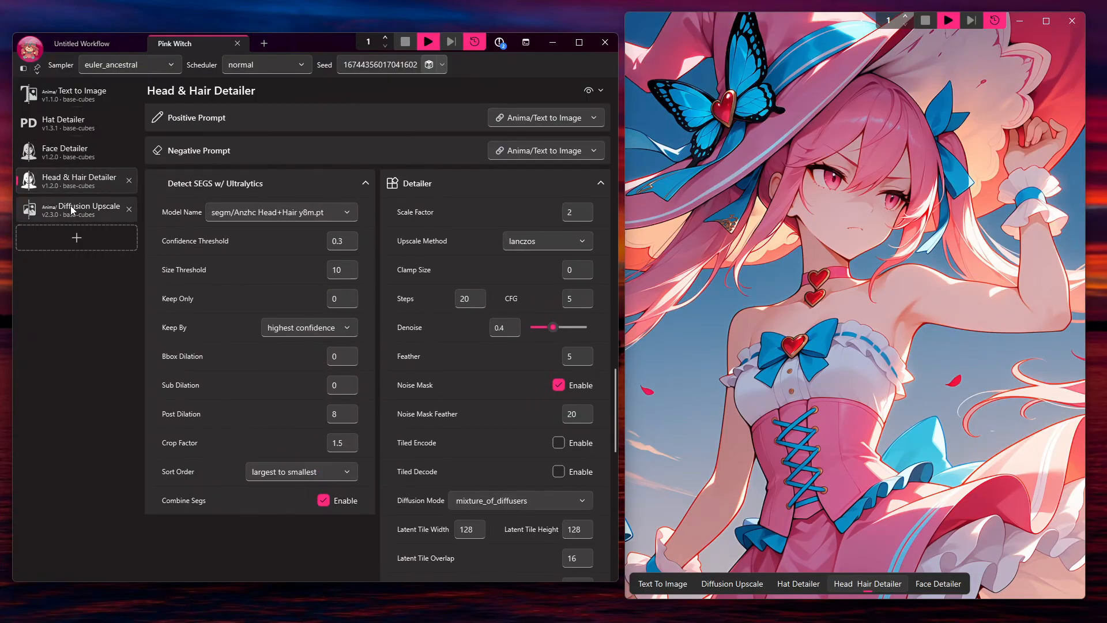
left_click(72, 210)
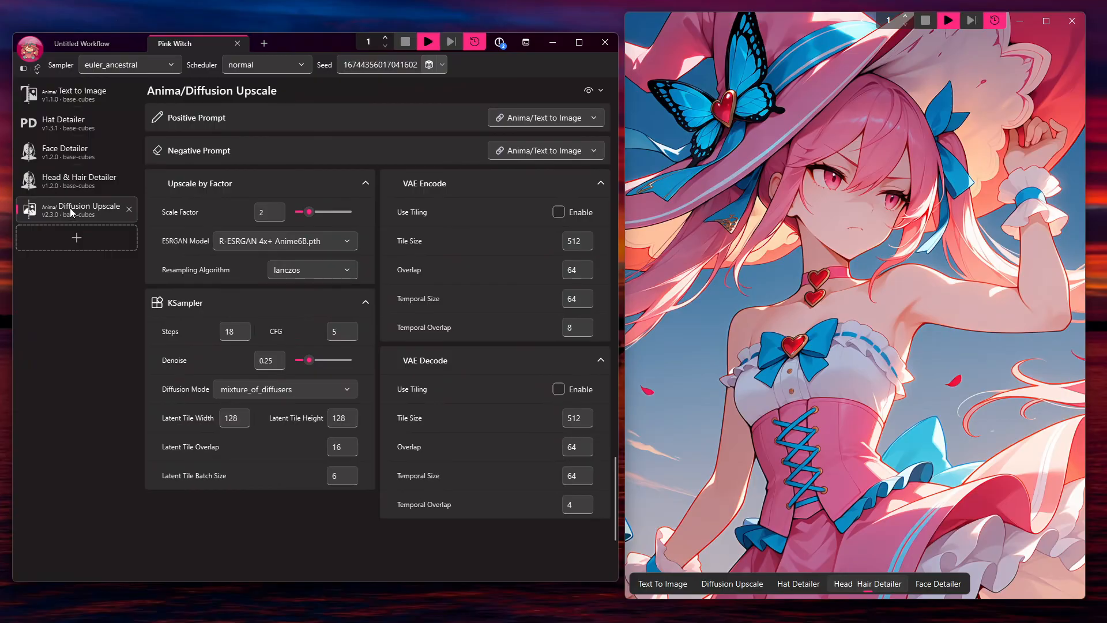
left_click(70, 181)
left_click(71, 155)
left_click(84, 97)
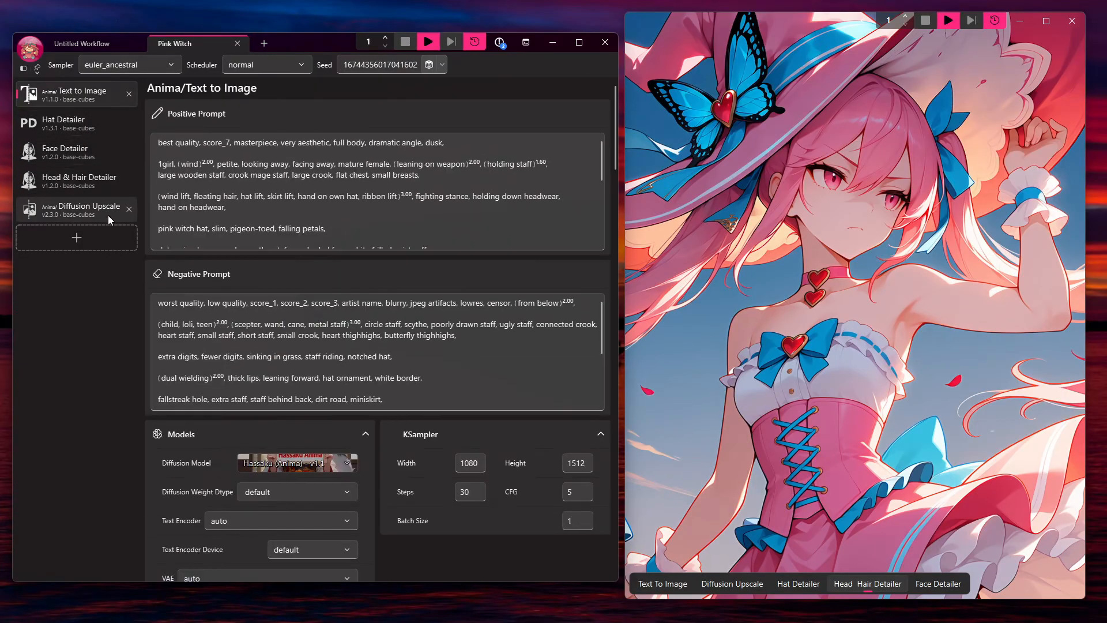
left_click(57, 206)
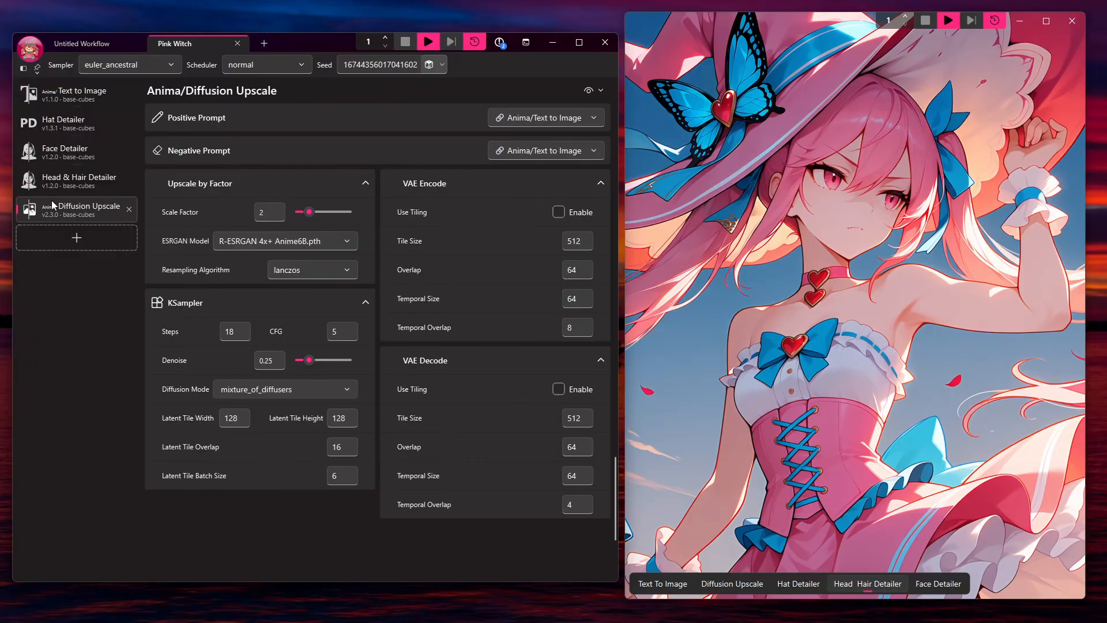
Return the Diffusion Upscale cube to directly after Text to Image and check the two detailer cubes' settings.
left_click_drag(52, 205, 56, 120)
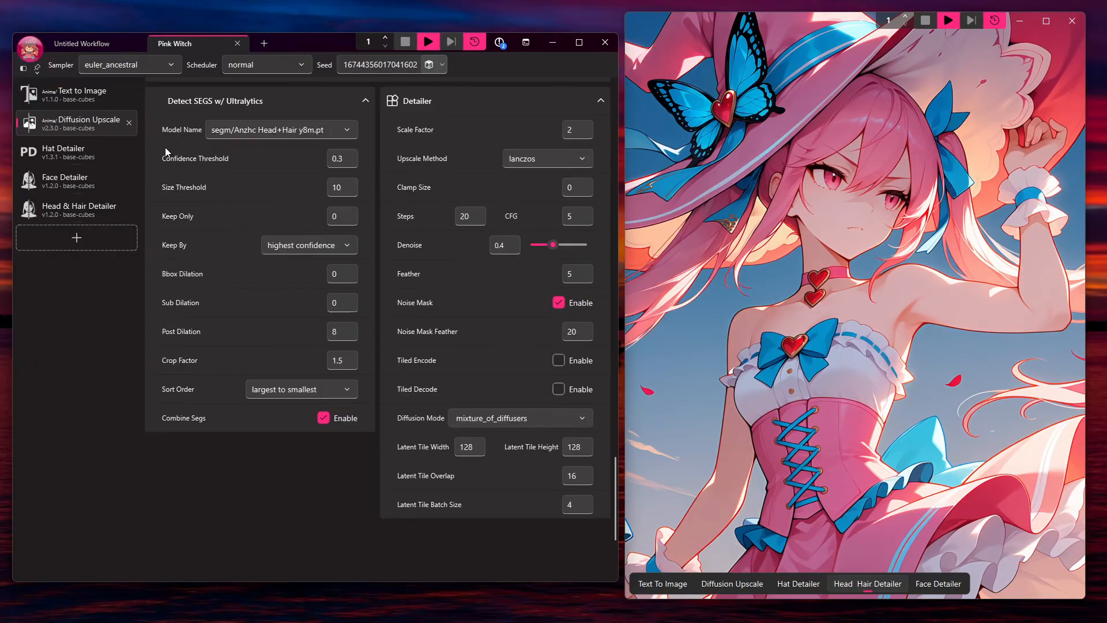
left_click(67, 180)
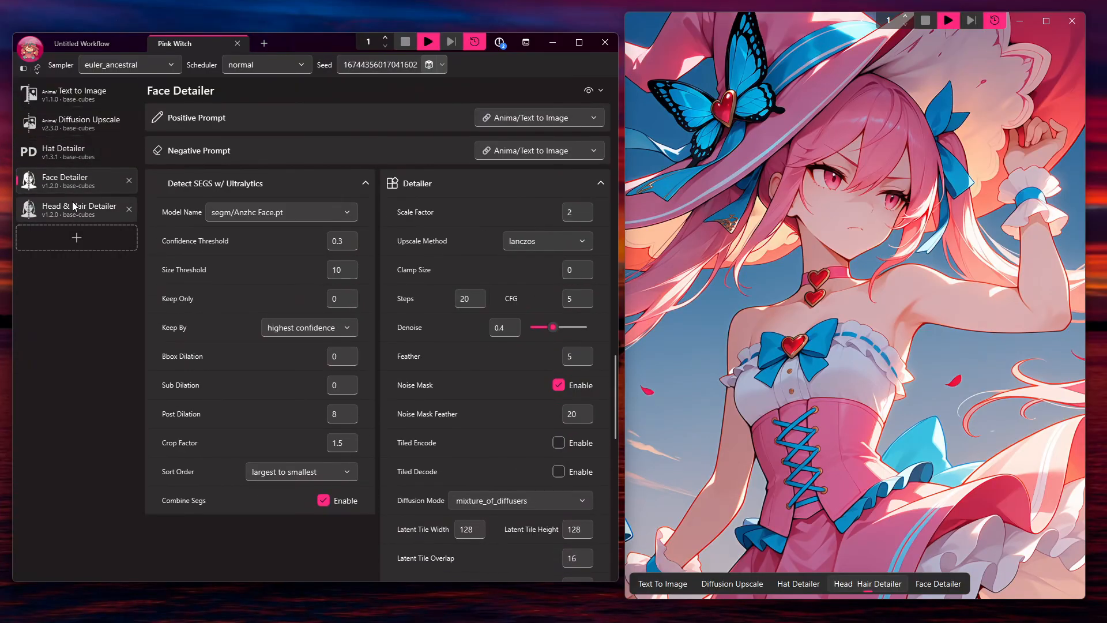
left_click(74, 206)
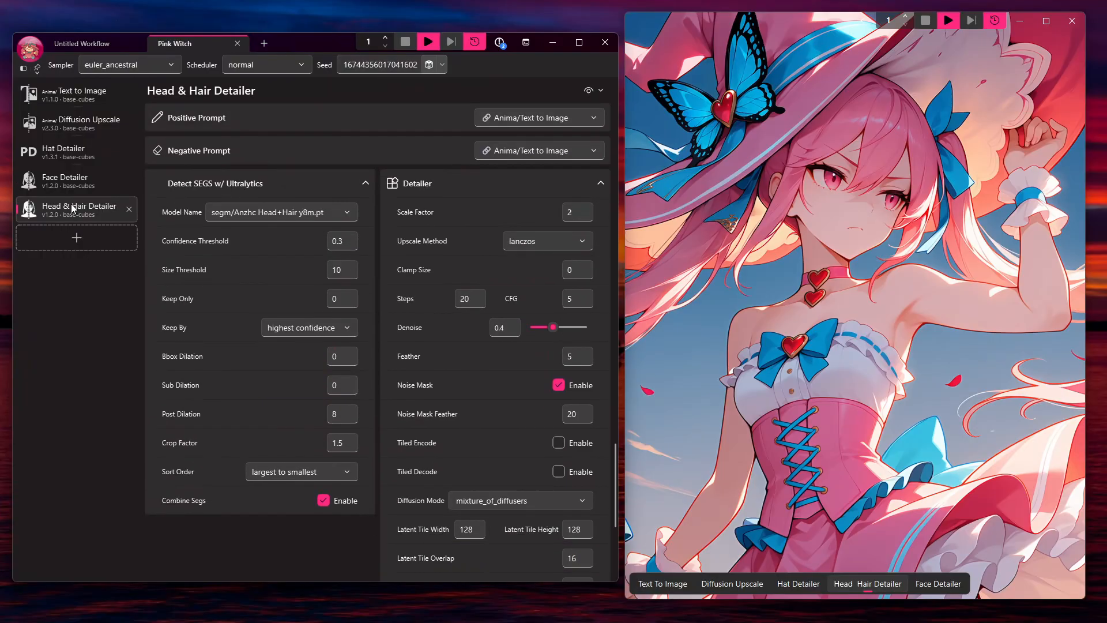
mouse_move(91, 162)
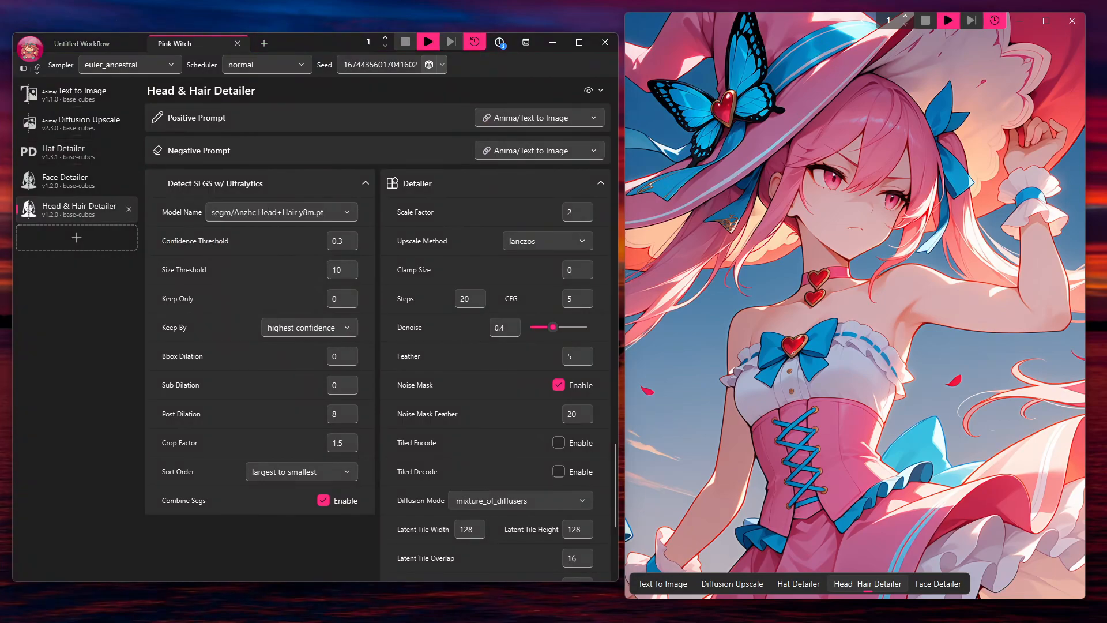
Switch to the ComfyUI browser window and bring the whole pink witch node graph into view.
key("alt+Tab")
left_click(257, 79)
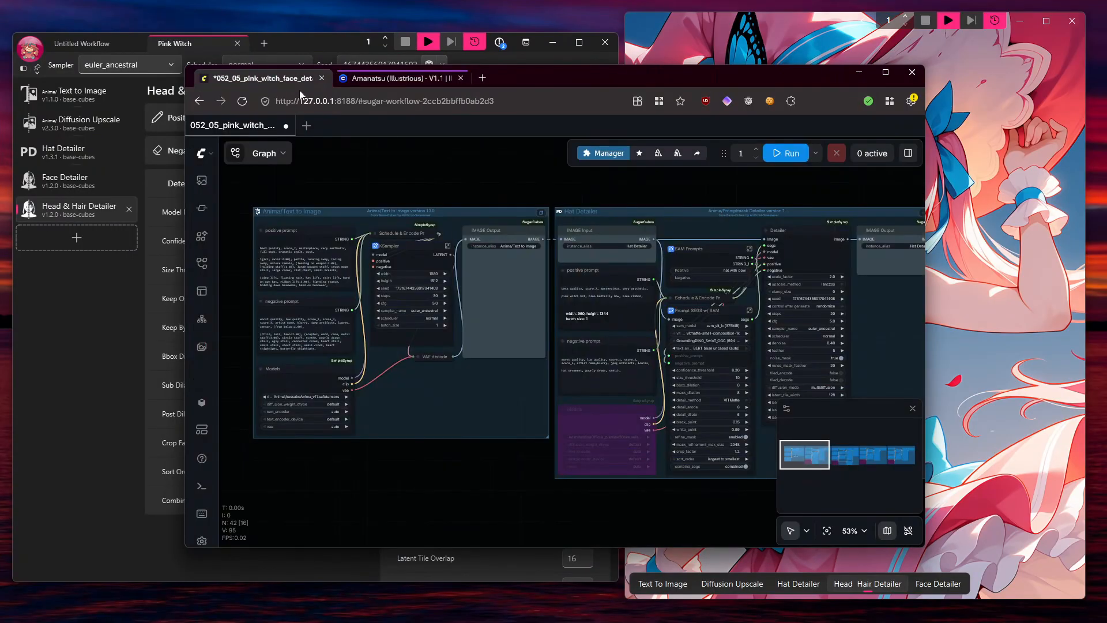
left_click_drag(382, 186, 403, 188)
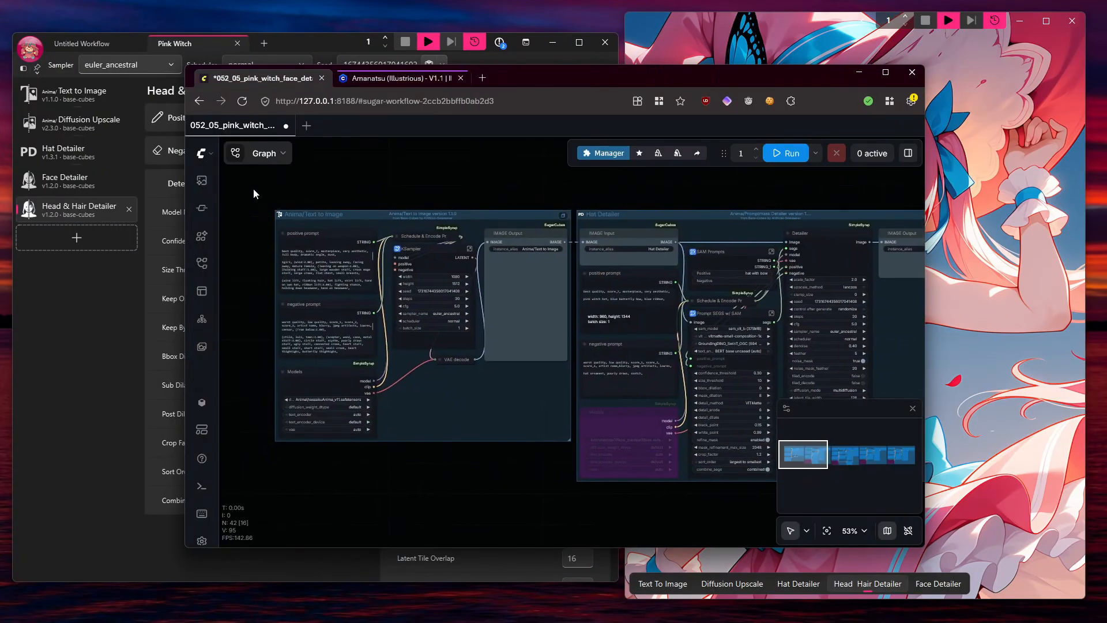
scroll(455, 185, "down", 10)
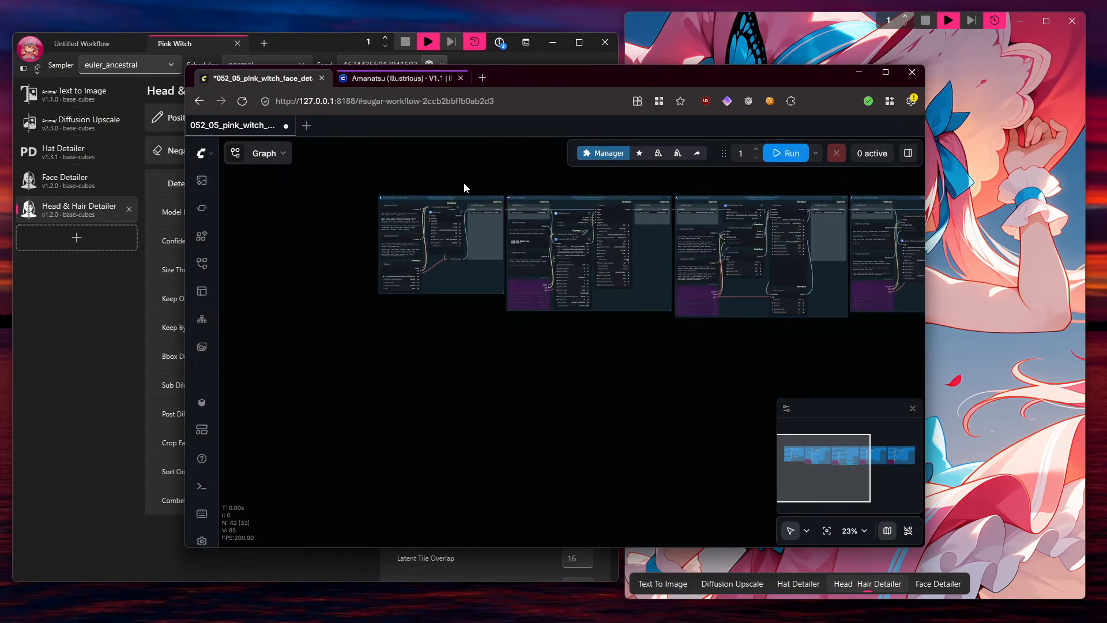
left_click_drag(472, 183, 328, 231)
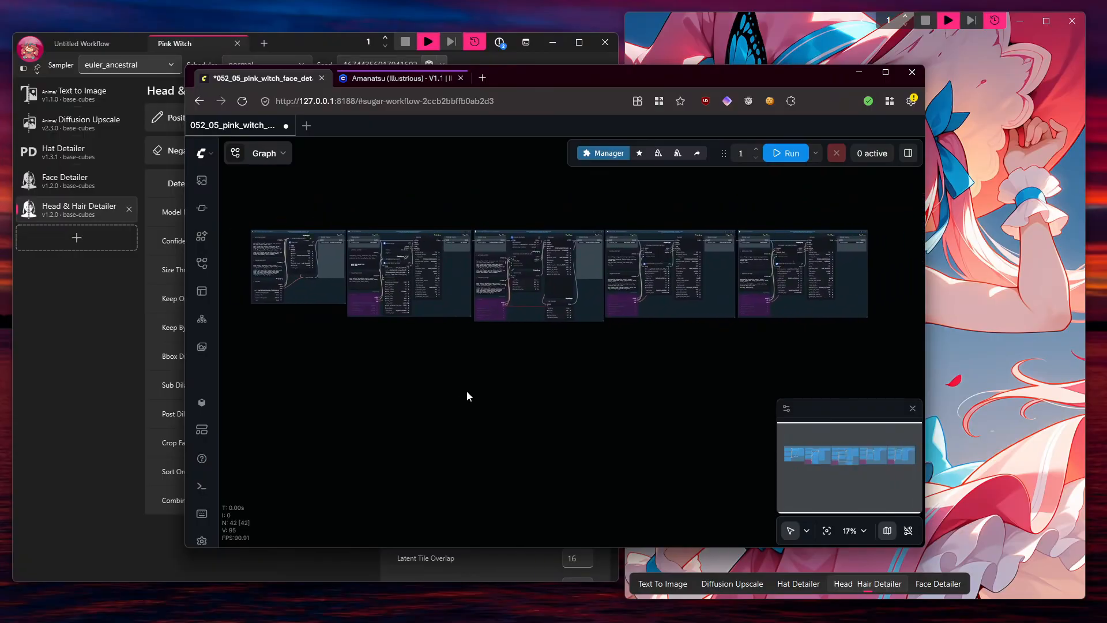
scroll(457, 373, "up", 1)
left_click_drag(457, 373, 450, 375)
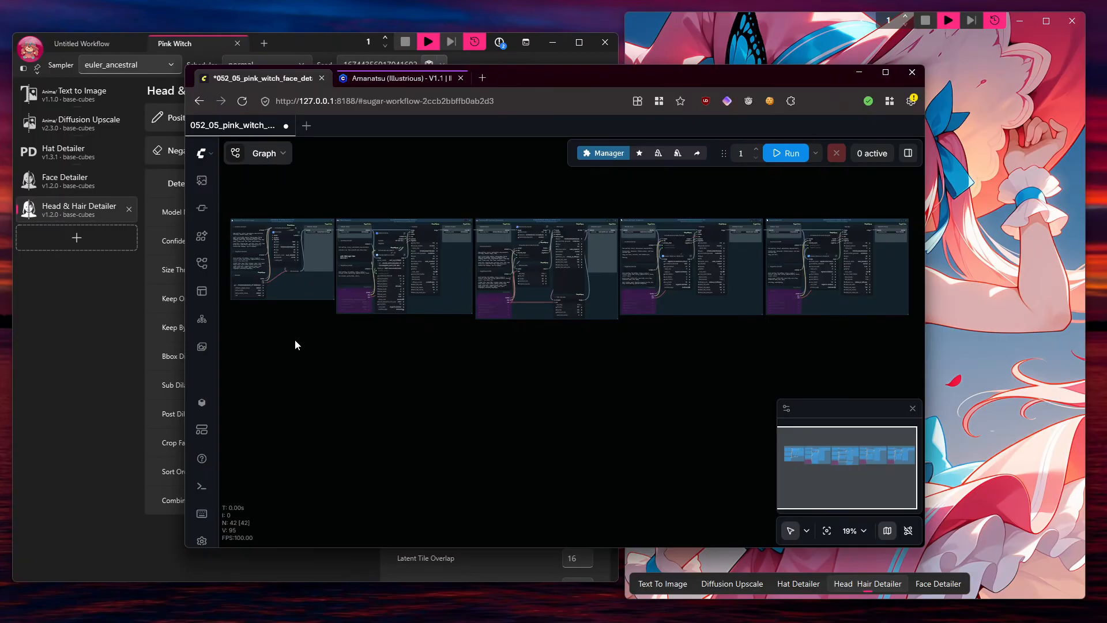
Examine the graph's node groups up close in sequence, from Text to Image through to Face Detailer, following their image connections.
scroll(296, 341, "up", 8)
scroll(497, 444, "up", 1)
left_click_drag(521, 437, 472, 504)
scroll(499, 452, "up", 4)
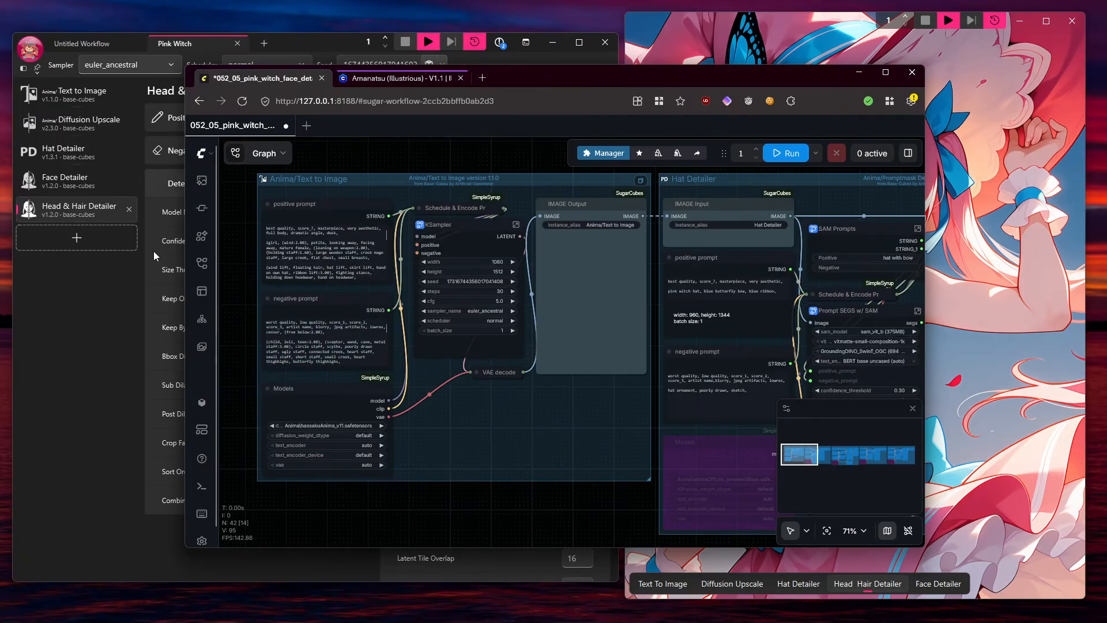
left_click_drag(563, 413, 549, 415)
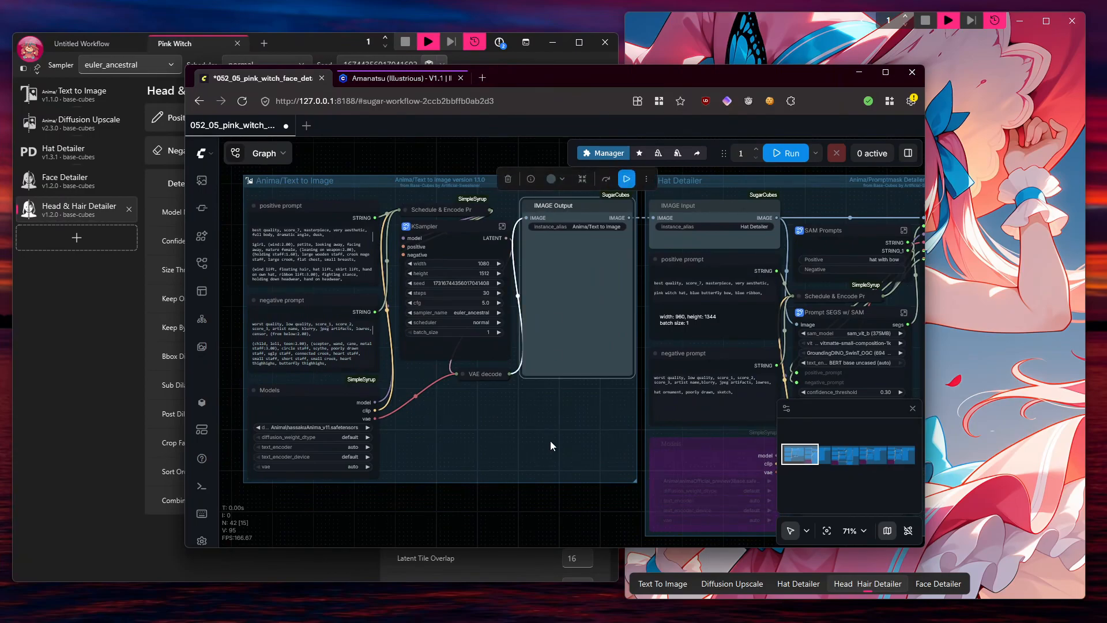
left_click_drag(560, 455, 284, 444)
left_click_drag(728, 478, 496, 465)
left_click_drag(650, 487, 469, 488)
left_click_drag(693, 466, 403, 477)
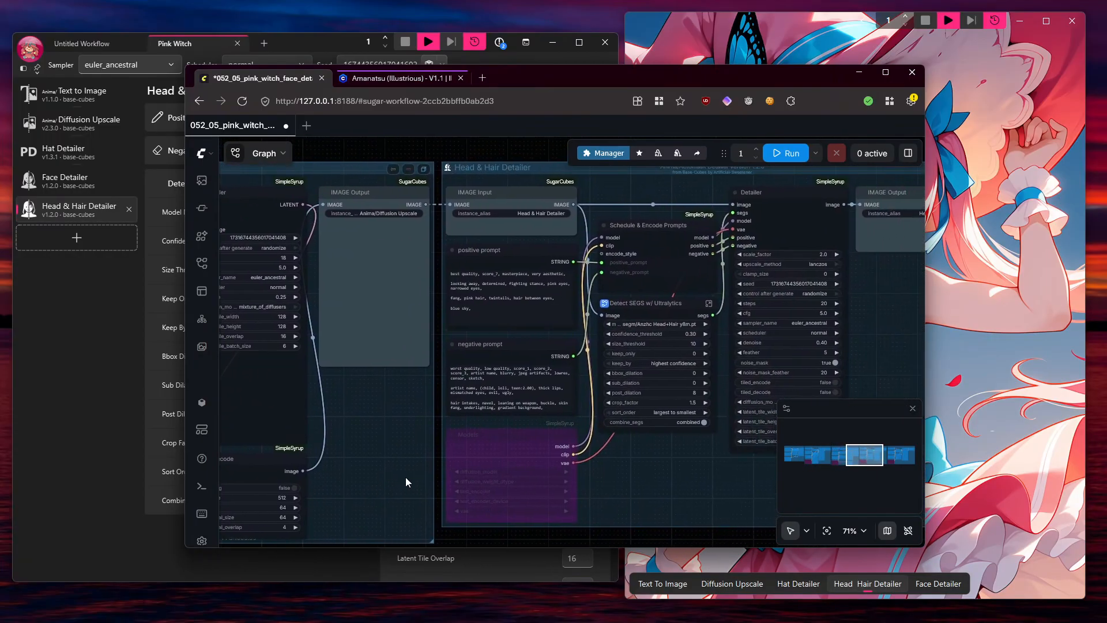
left_click_drag(692, 475, 542, 480)
left_click_drag(728, 379, 297, 373)
left_click_drag(584, 446, 532, 446)
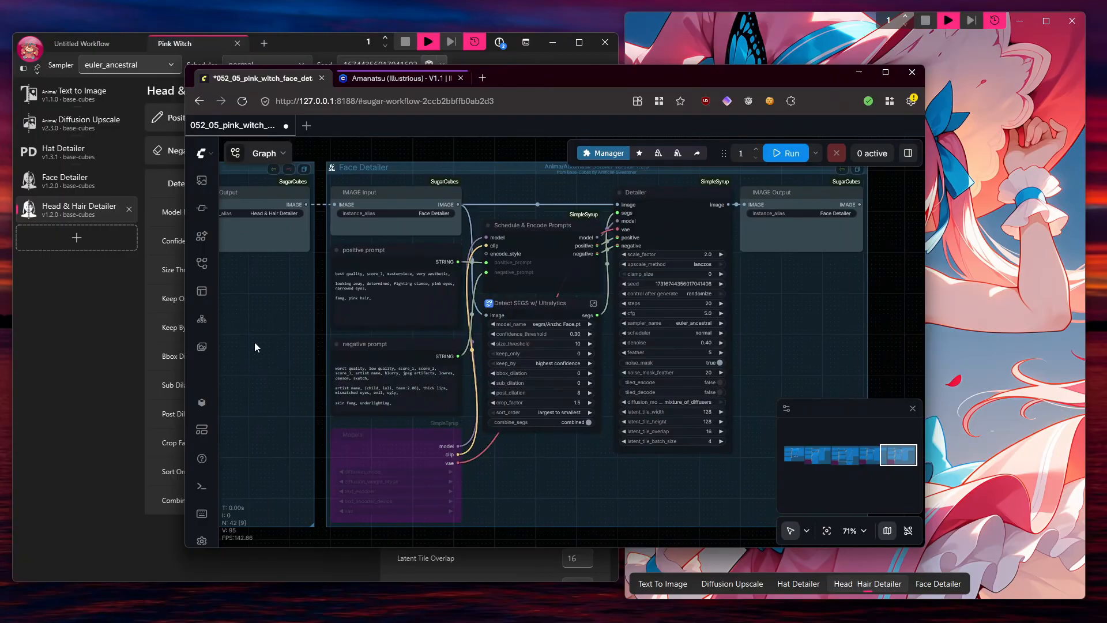
Go back along the node graph to the Text to Image group and examine its IMAGE Output node beside Hat Detailer.
left_click_drag(254, 344, 616, 356)
left_click_drag(442, 509, 598, 494)
left_click_drag(250, 473, 687, 468)
left_click_drag(444, 505, 710, 487)
left_click_drag(402, 472, 699, 479)
left_click_drag(629, 489, 780, 484)
left_click_drag(277, 452, 446, 460)
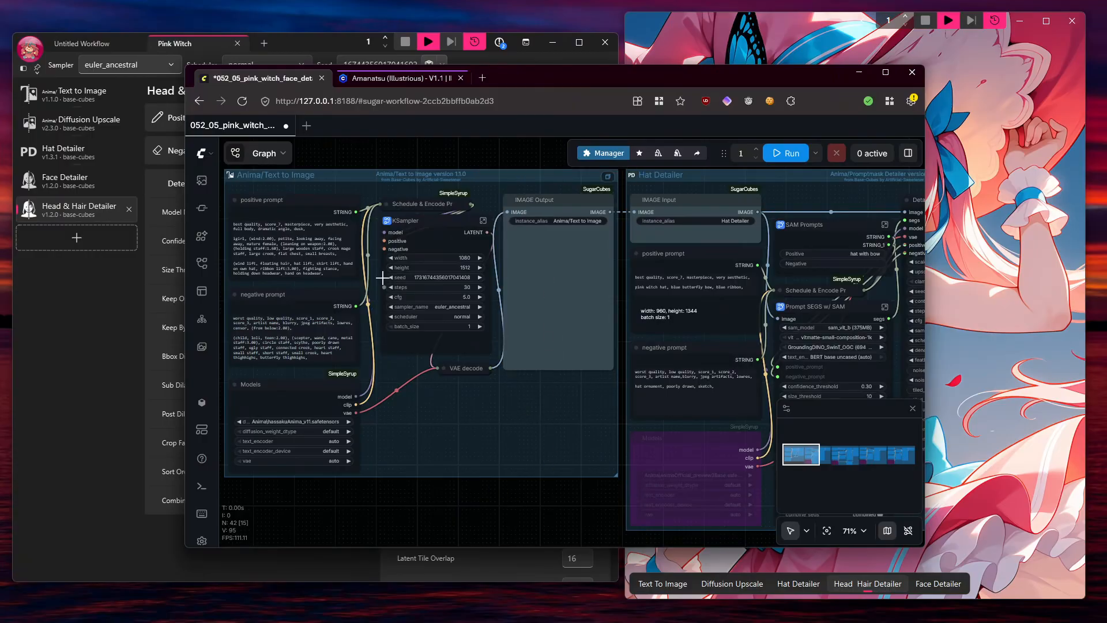
left_click(548, 300)
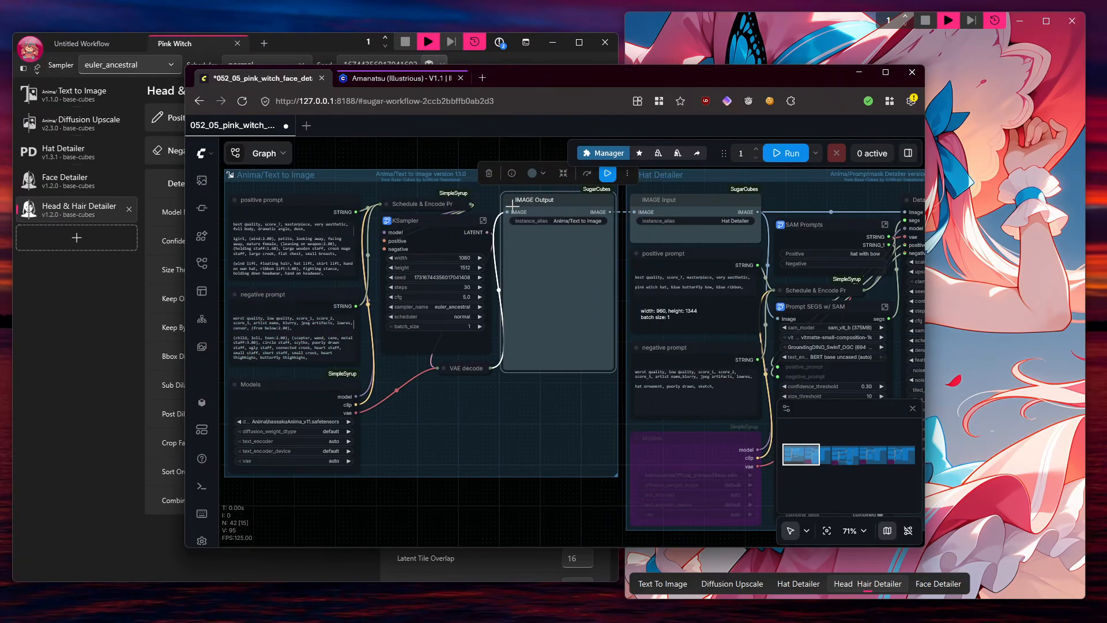
left_click(597, 448)
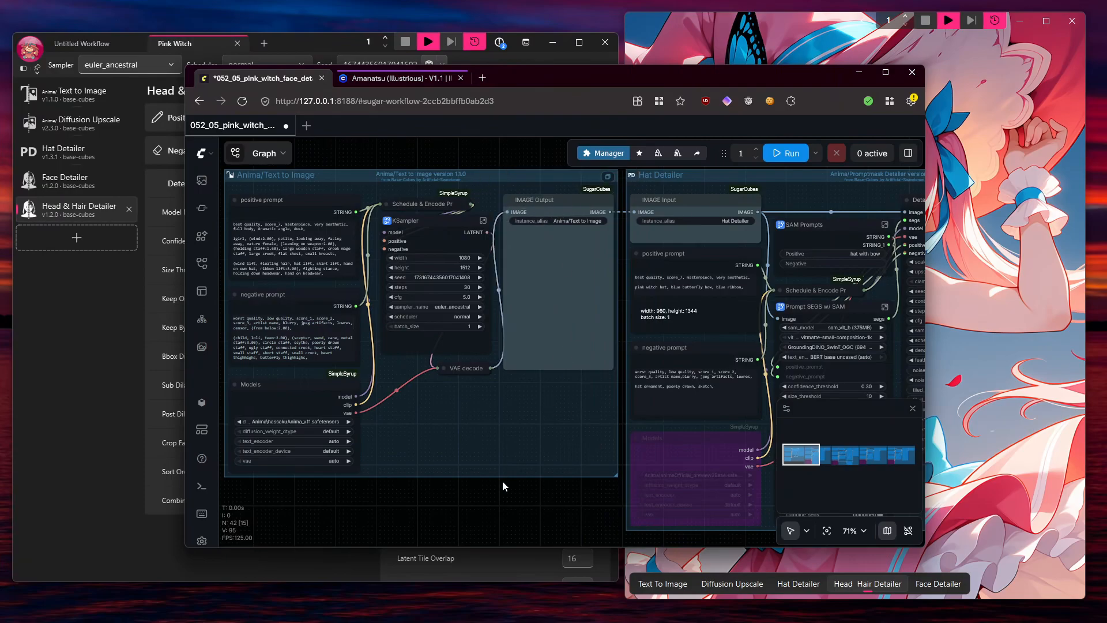
Search the nodes for "cube" and add a Cube Input node in the empty canvas below the Text to Image group.
left_click_drag(503, 484, 548, 259)
double_click(396, 461)
type("cube")
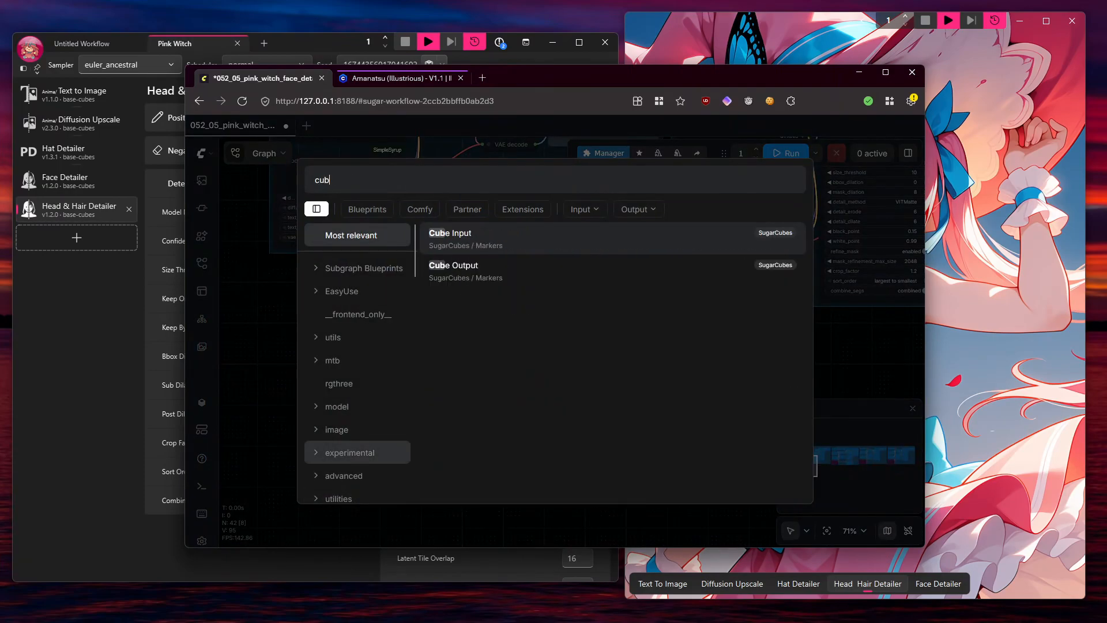
left_click(497, 239)
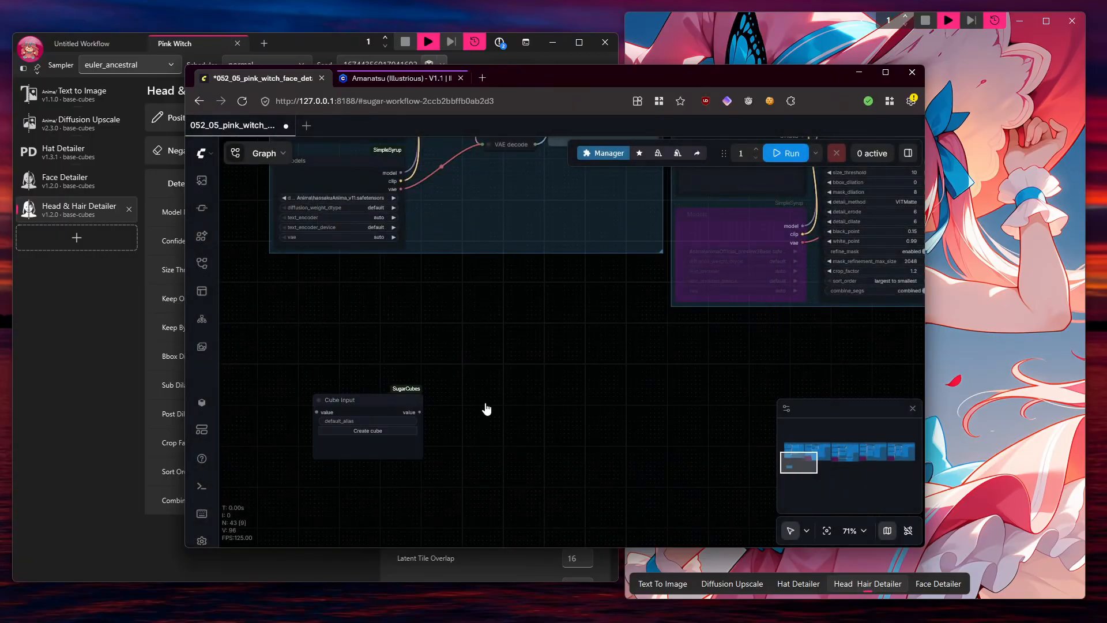
Add a Cube Output node beside the Cube Input node, level with it and with a wide gap between the two.
double_click(490, 407)
type("cube")
left_click(507, 275)
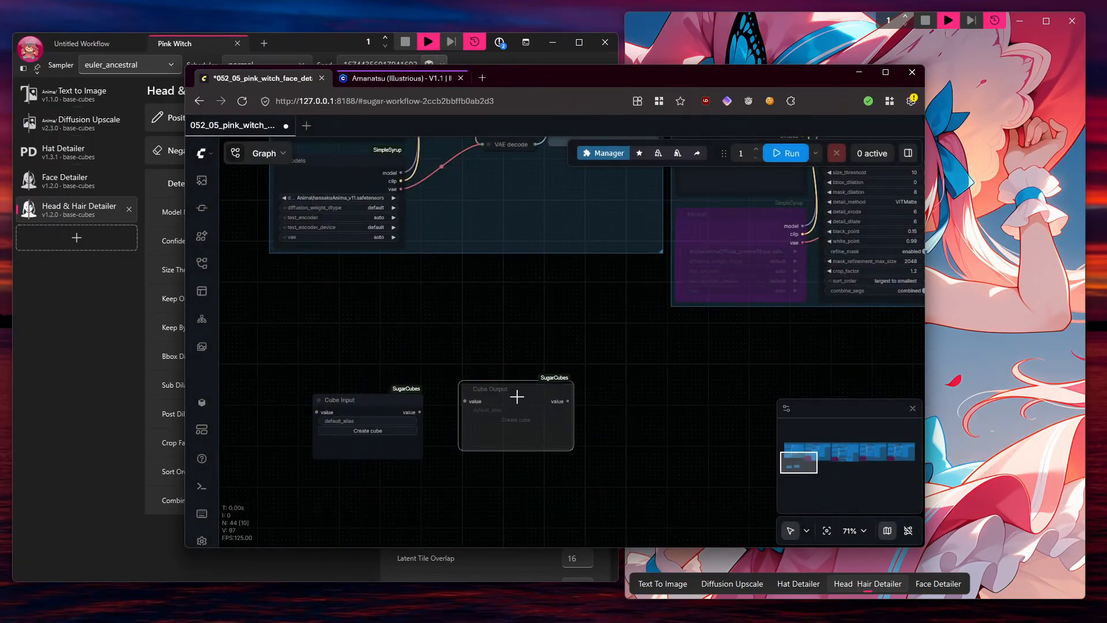
scroll(451, 496, "up", 4)
left_click_drag(536, 264, 578, 252)
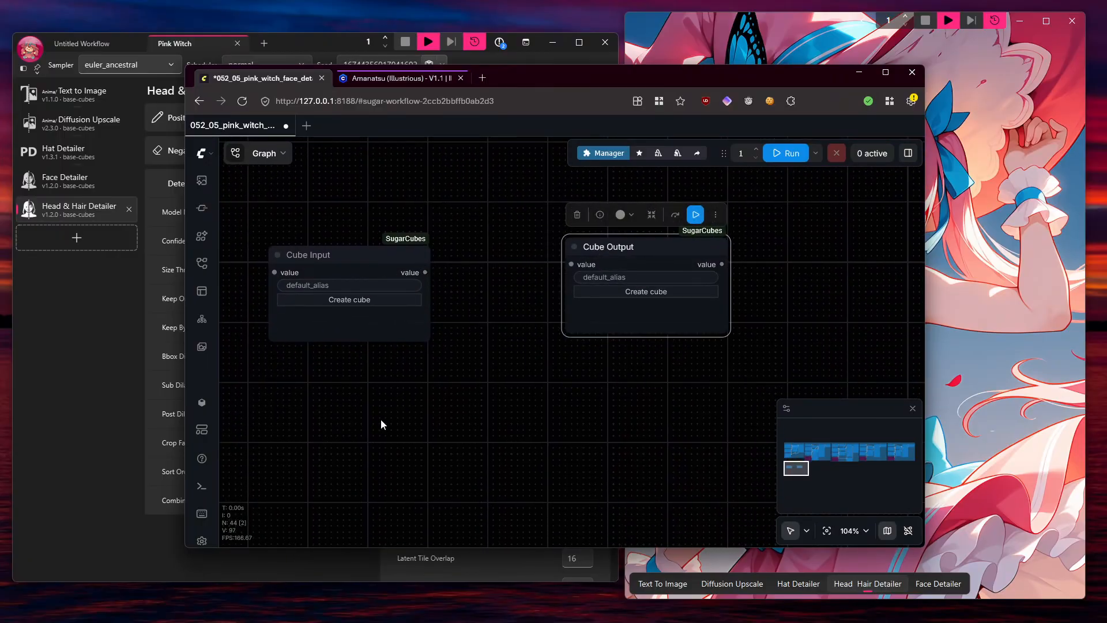
left_click(526, 330)
mouse_move(587, 252)
left_mouse_down()
mouse_move(604, 247)
mouse_move(594, 257)
left_mouse_up()
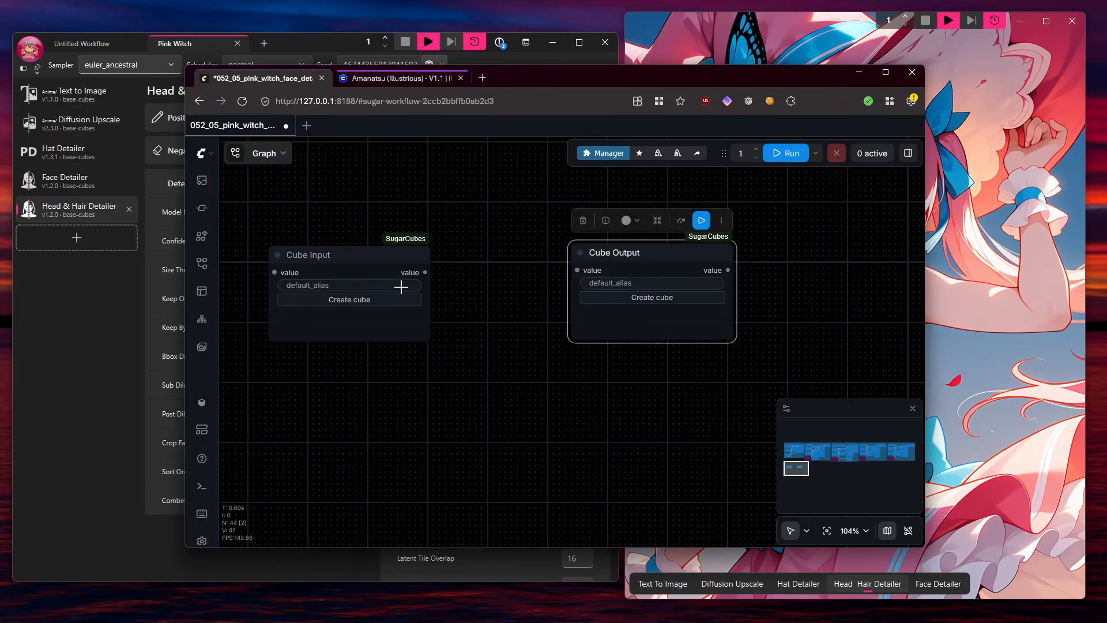
left_click(468, 310)
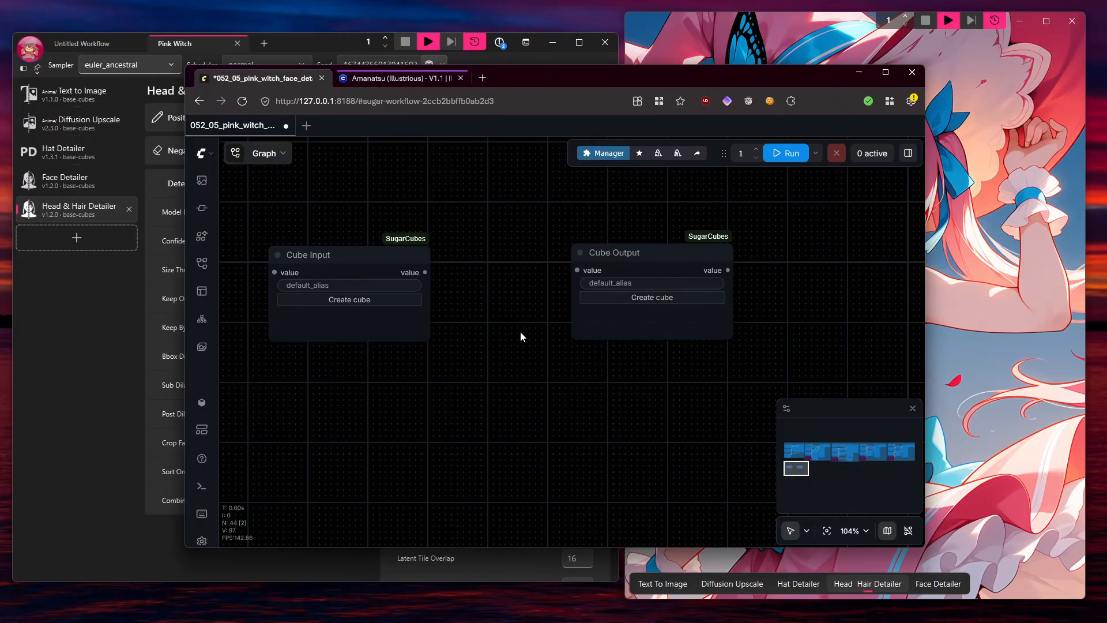
Check the Pink Witch cube window, return to the ComfyUI graph and view the two new nodes together with the existing cube groups.
scroll(513, 323, "down", 5)
left_click_drag(512, 322, 495, 373)
left_click(77, 350)
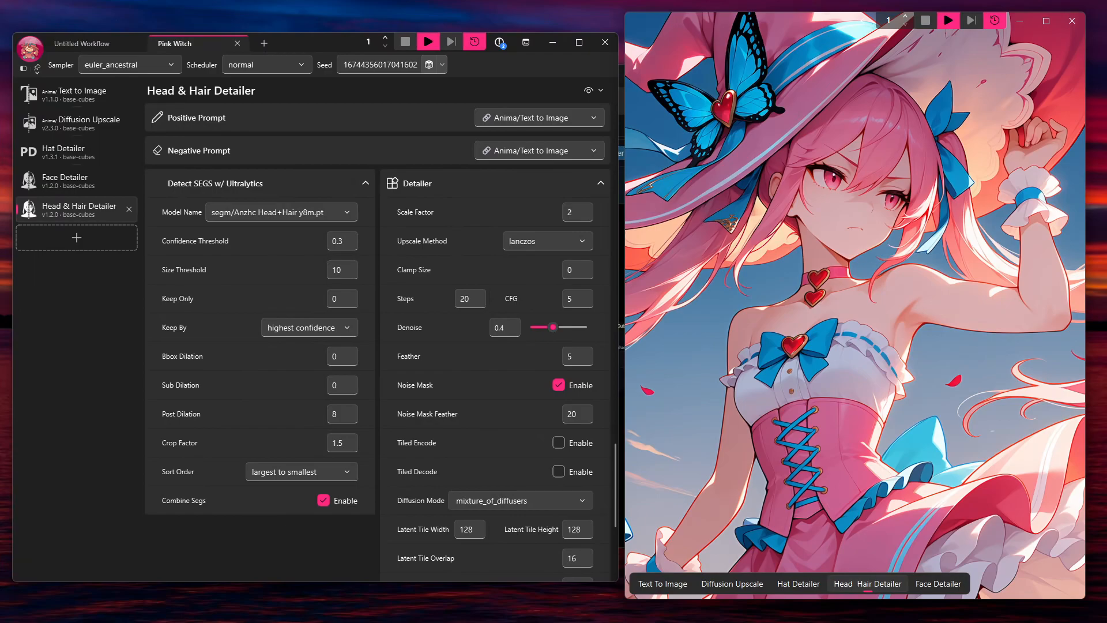
key("alt+Tab")
left_click_drag(585, 396, 481, 468)
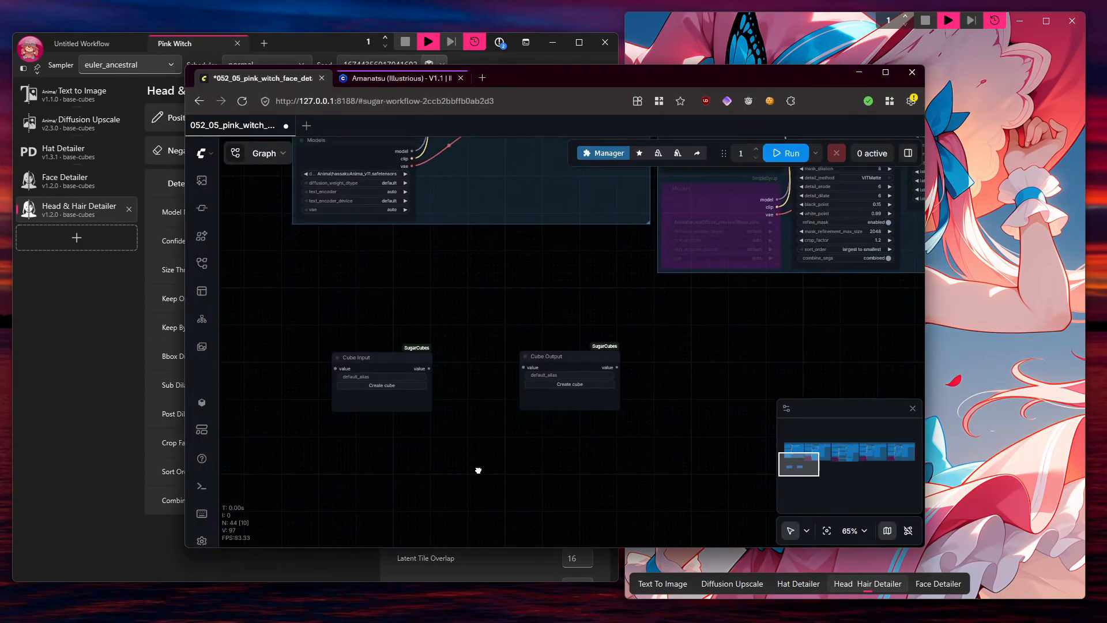
scroll(606, 387, "down", 3)
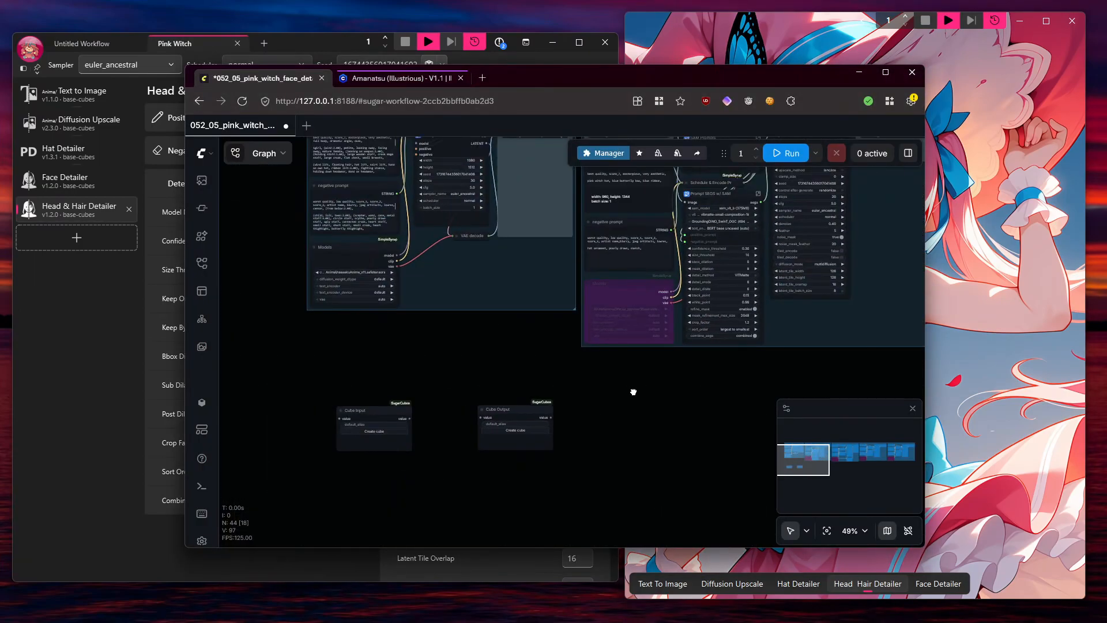
scroll(633, 396, "down", 2)
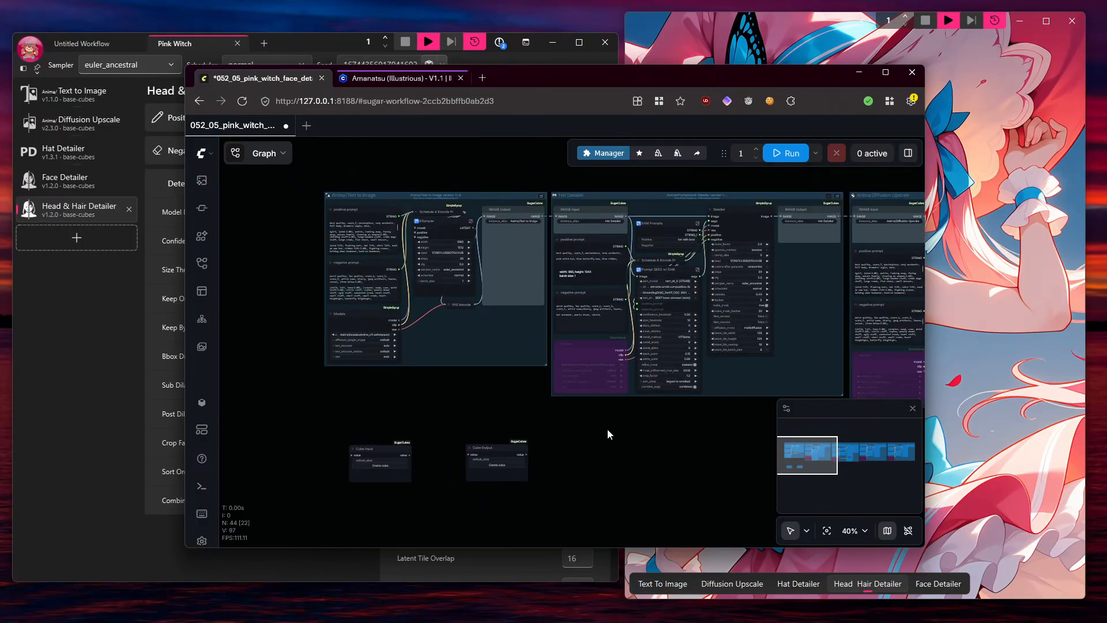
scroll(607, 434, "up", 1)
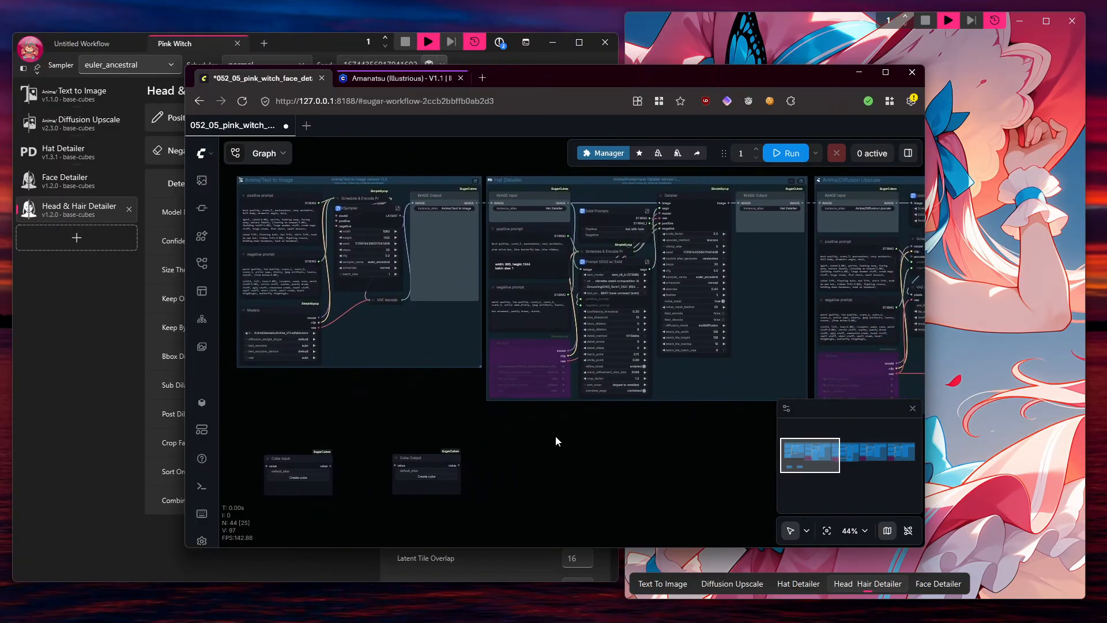
left_click_drag(556, 437, 560, 437)
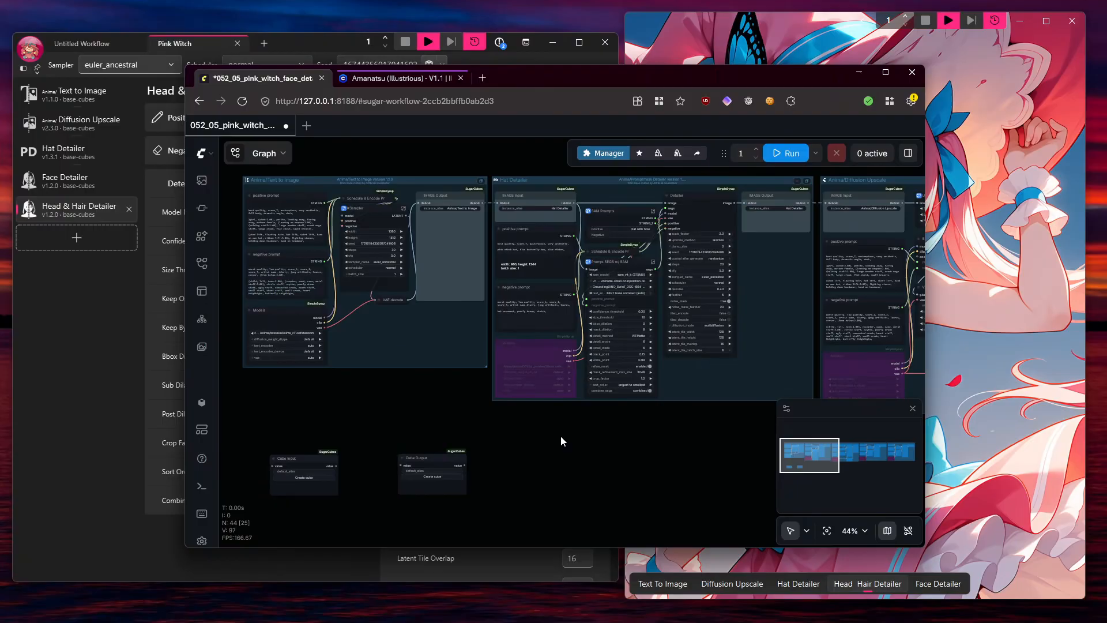
Shift the Head & Hair Detailer preview image slightly and switch from ComfyUI back to the Pink Witch cube workflow window.
left_click(956, 355)
left_click_drag(834, 288, 844, 266)
left_click(368, 423)
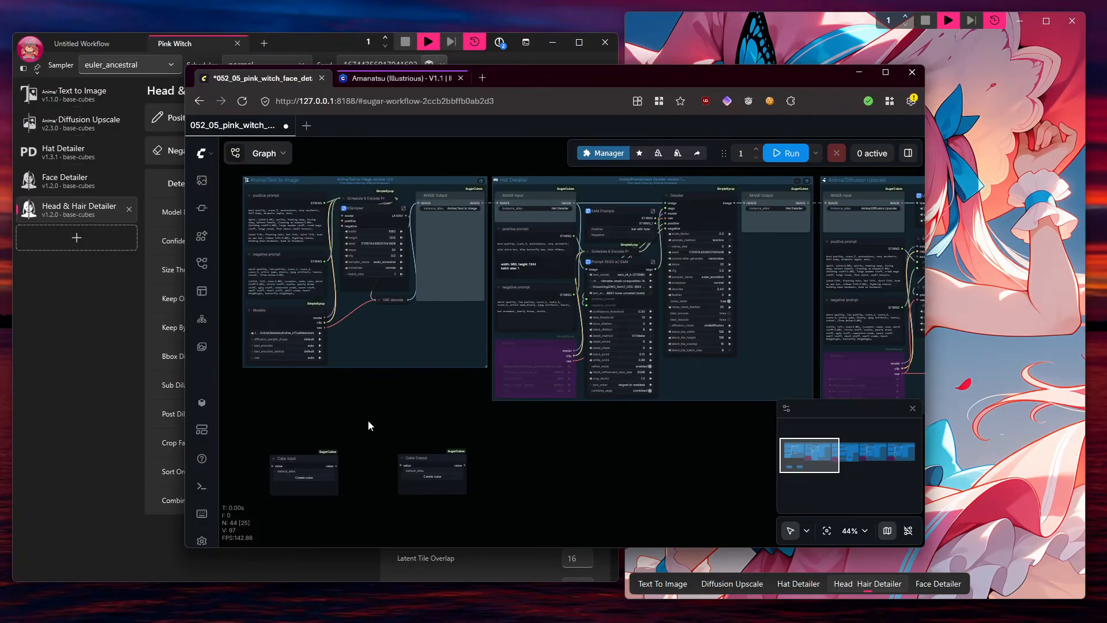
left_click(88, 437)
left_click(1008, 379)
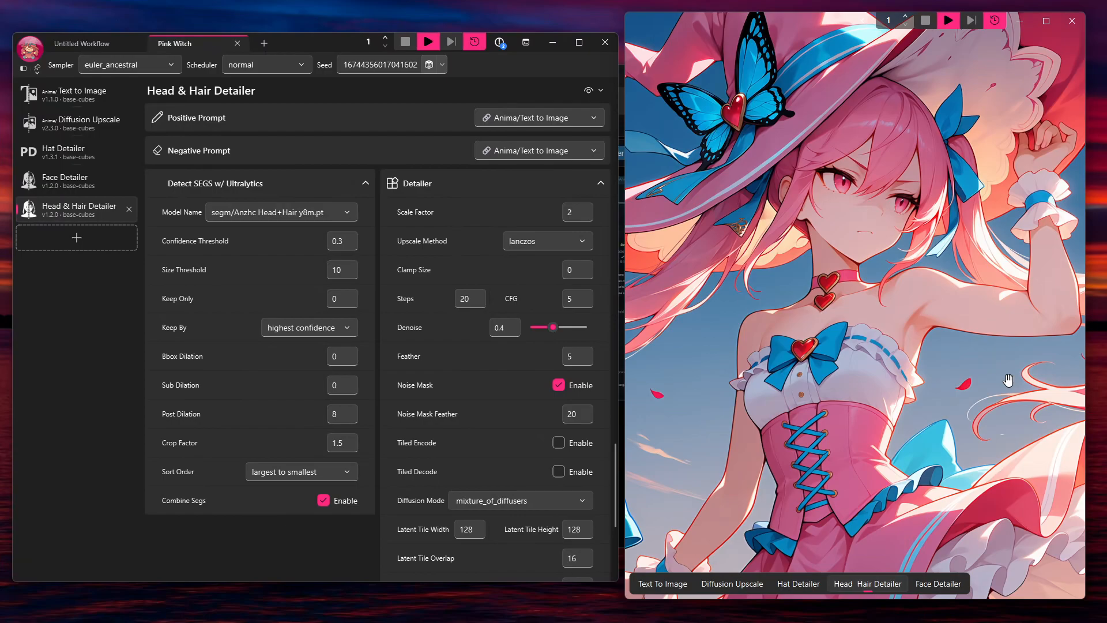
left_click(329, 557)
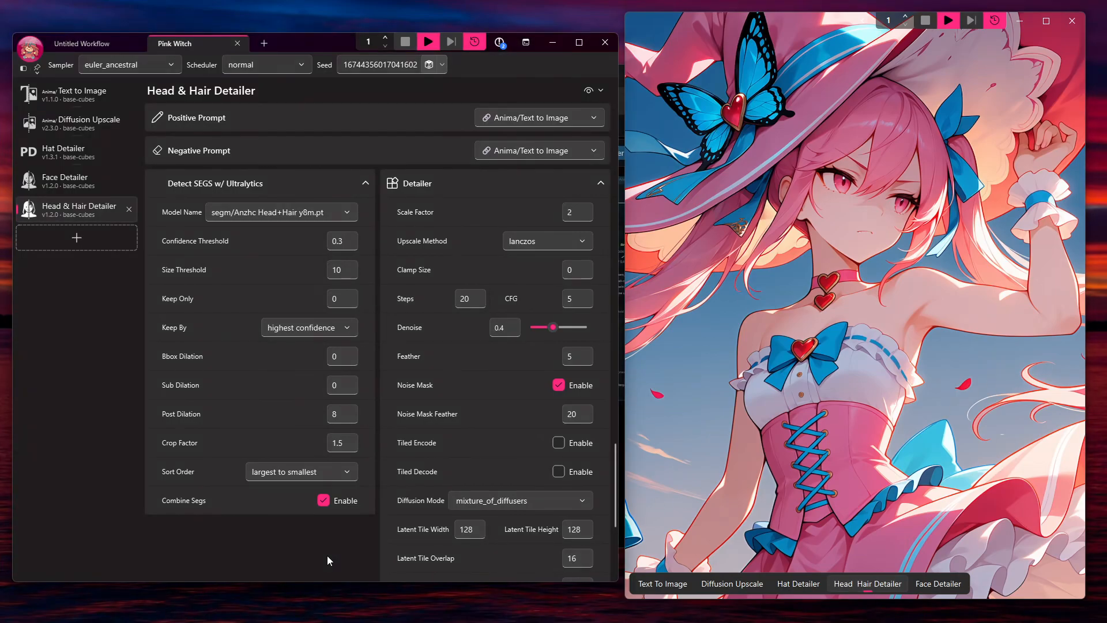